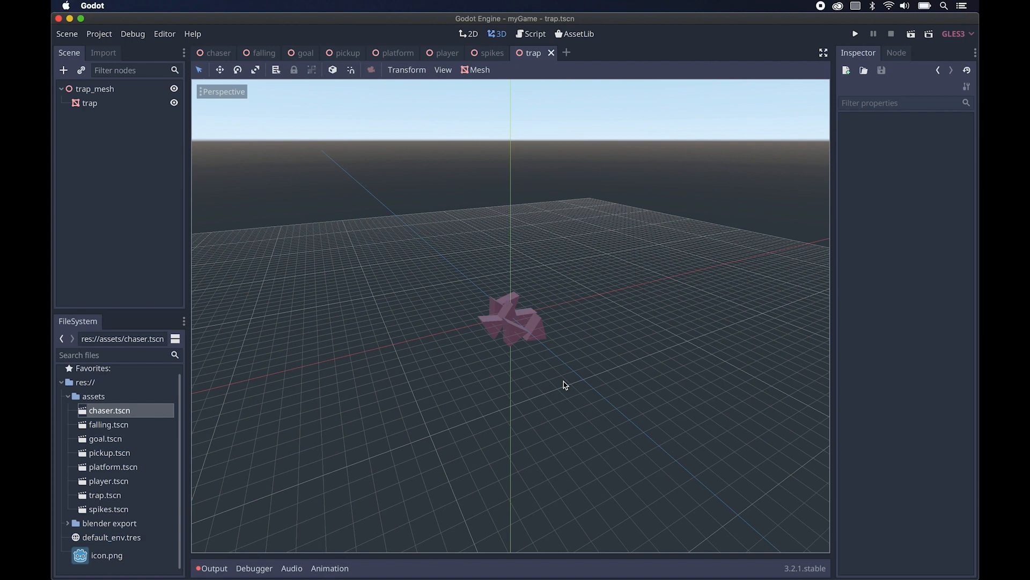
# In the player scene, change the root node player_mesh to the KinematicBody type
pyautogui.click(454, 53)
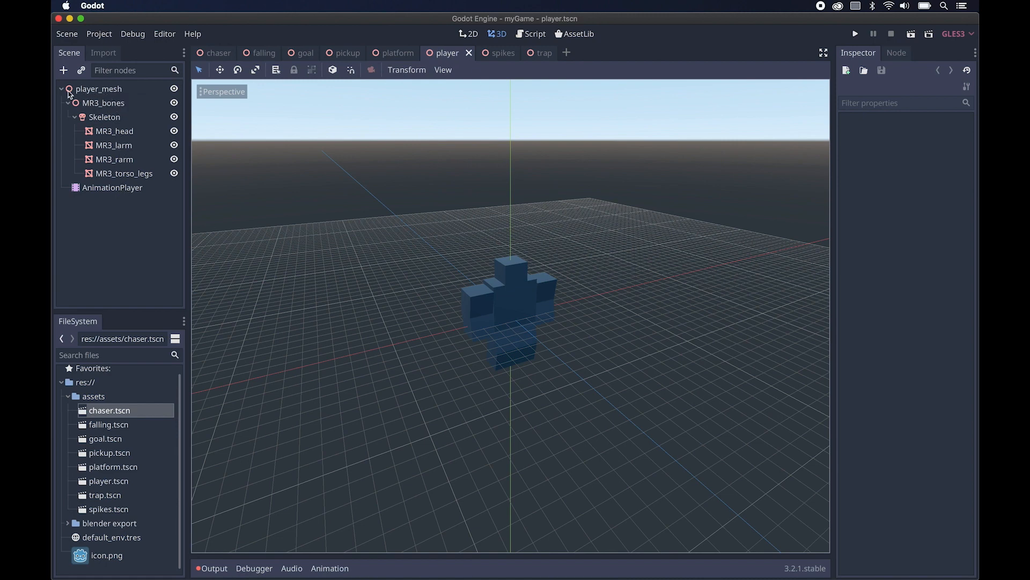
pyautogui.click(89, 92)
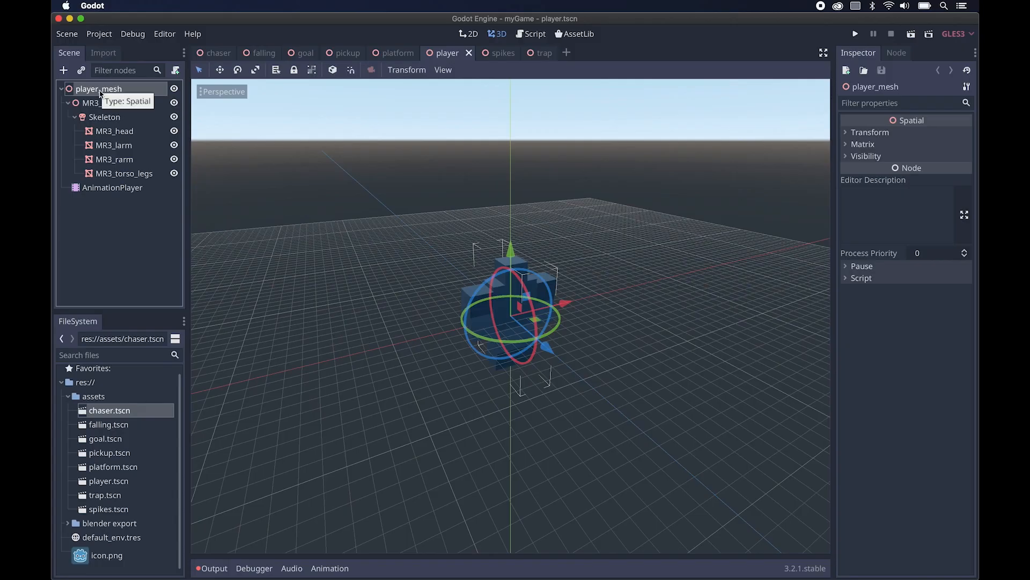
pyautogui.scroll(4, 424, 279)
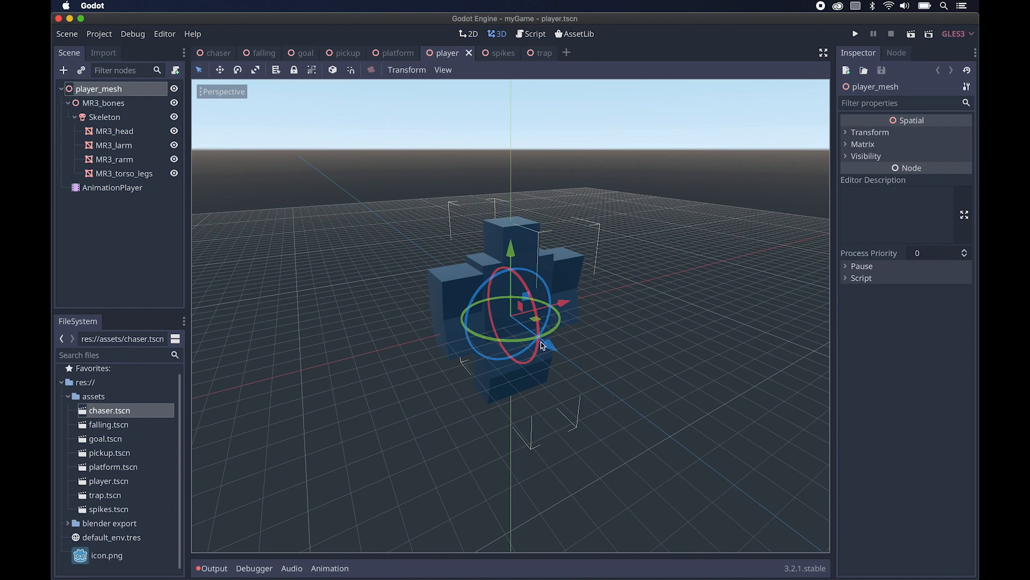
pyautogui.rightClick(103, 91)
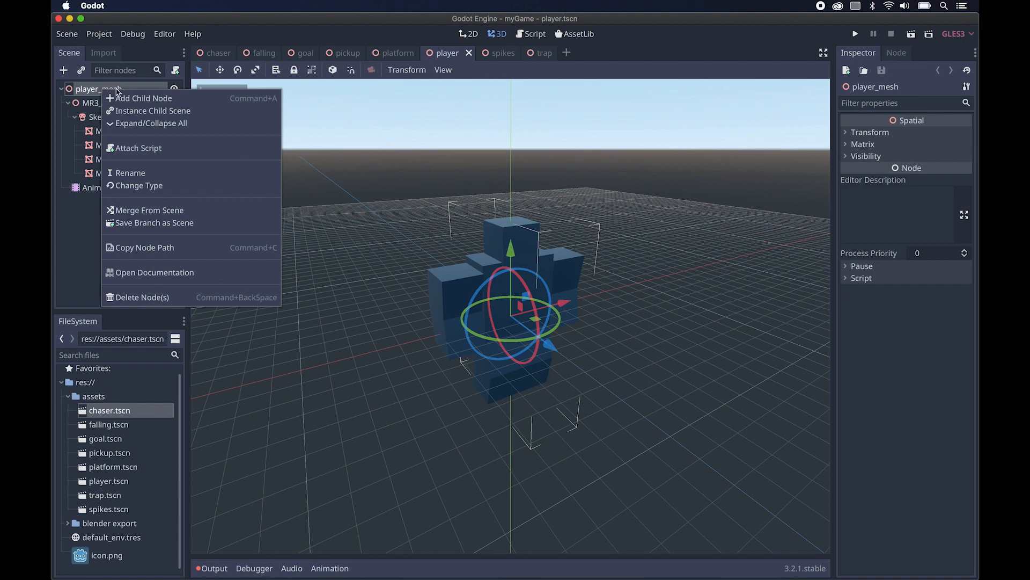
pyautogui.click(153, 186)
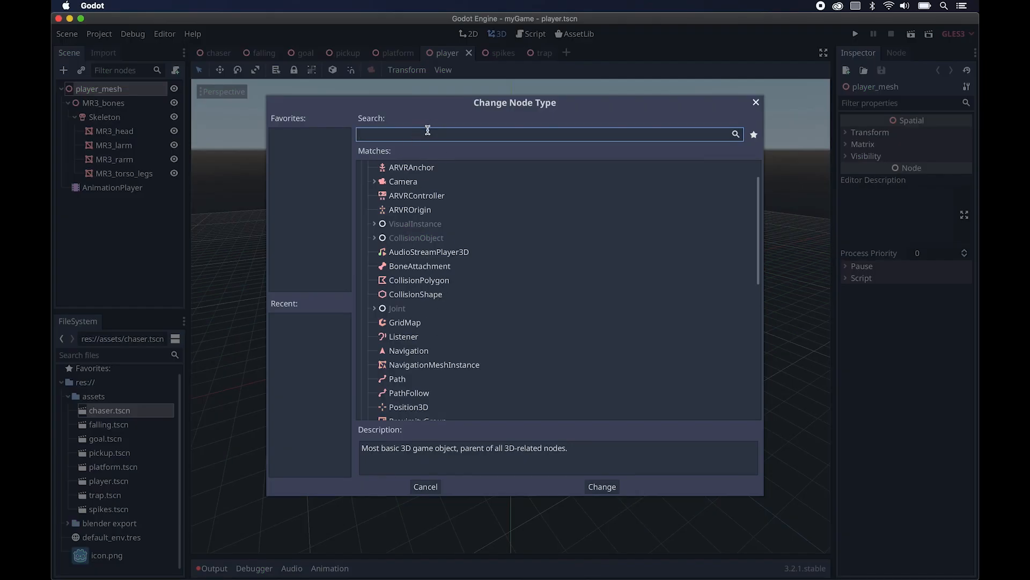
pyautogui.write('kinematic')
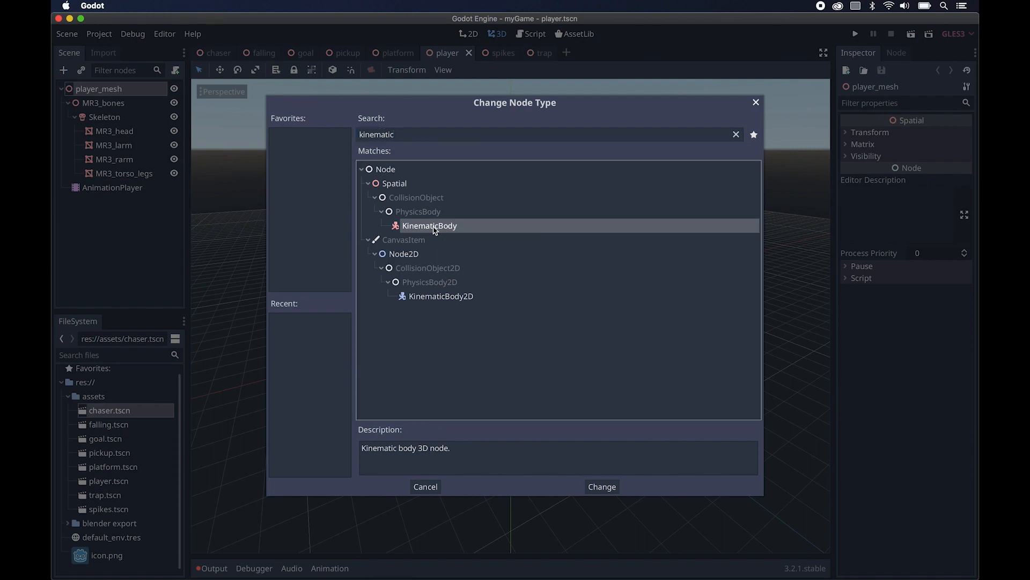
pyautogui.doubleClick(435, 226)
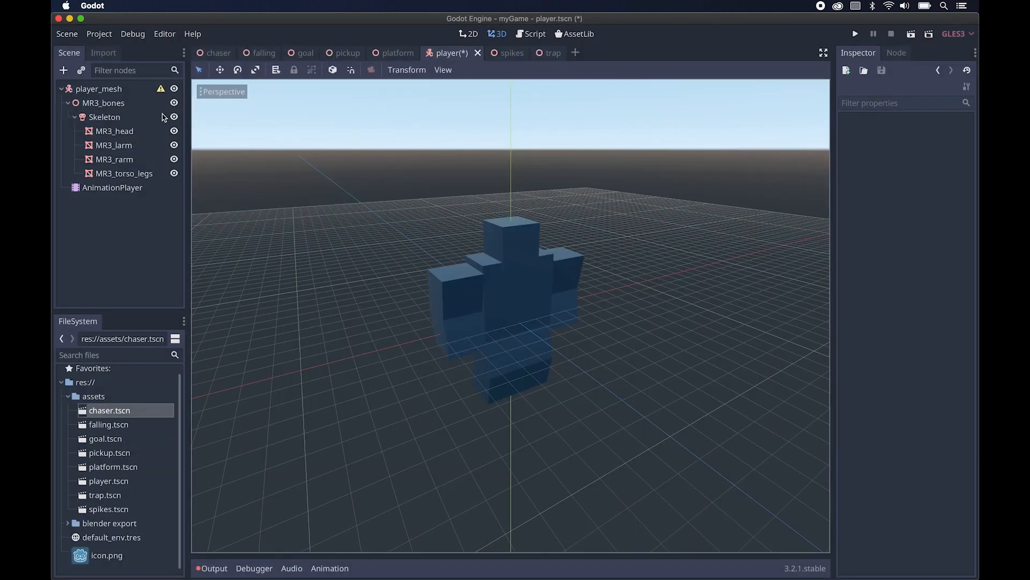
# Check the configuration warning on player_mesh and add a CollisionShape as its child node
pyautogui.click(74, 92)
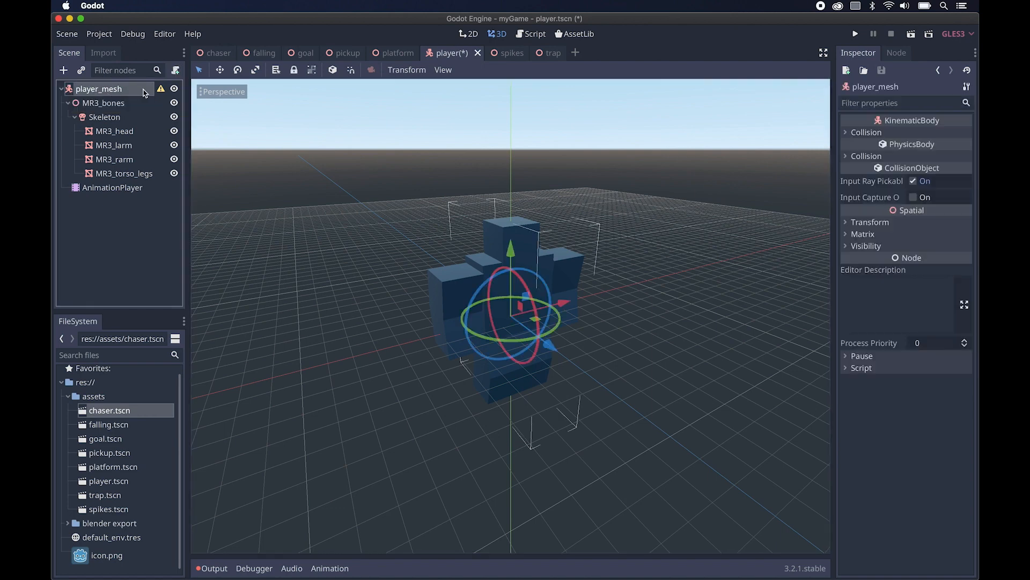
pyautogui.moveTo(161, 90)
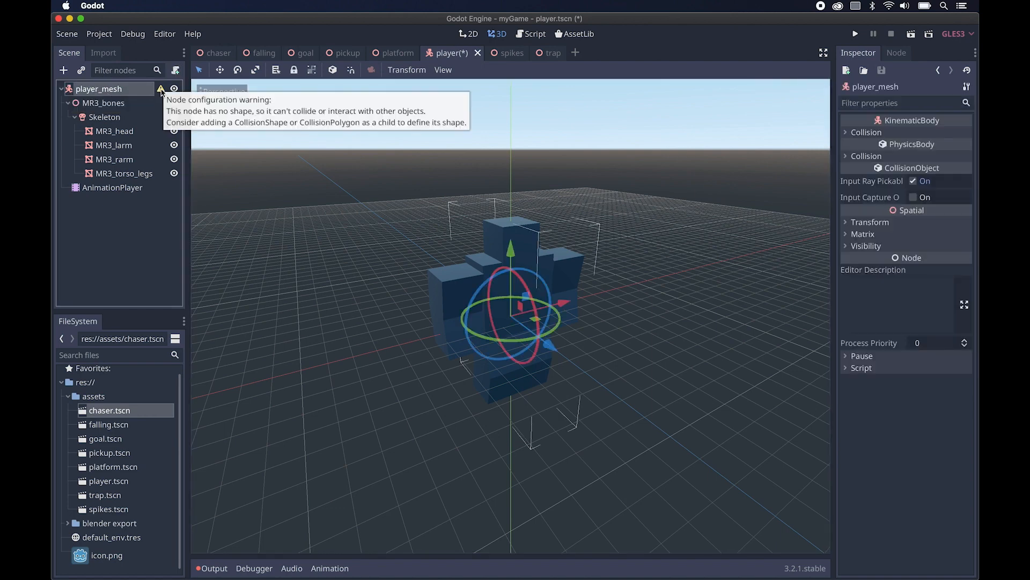
pyautogui.click(161, 90)
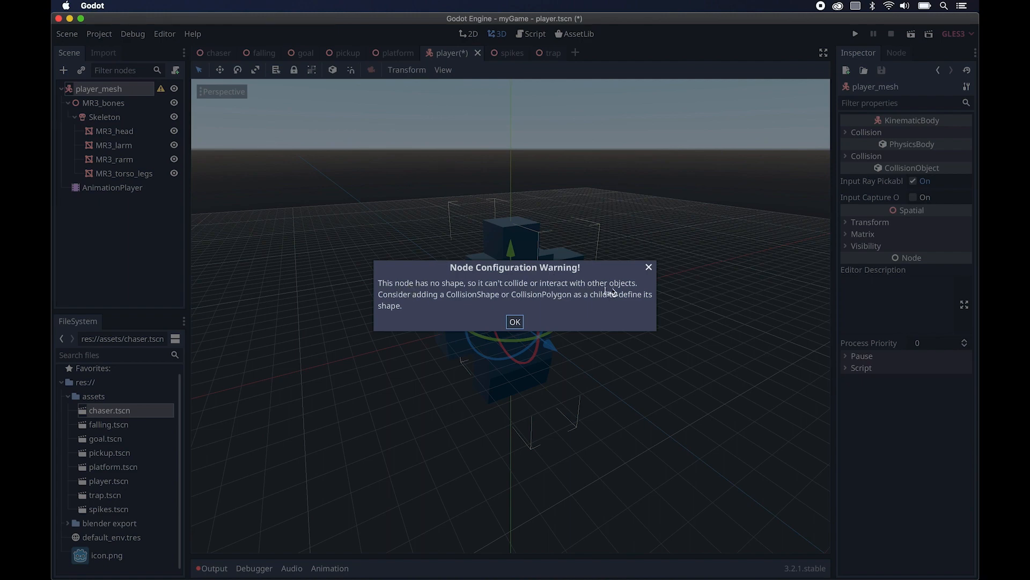
pyautogui.click(515, 322)
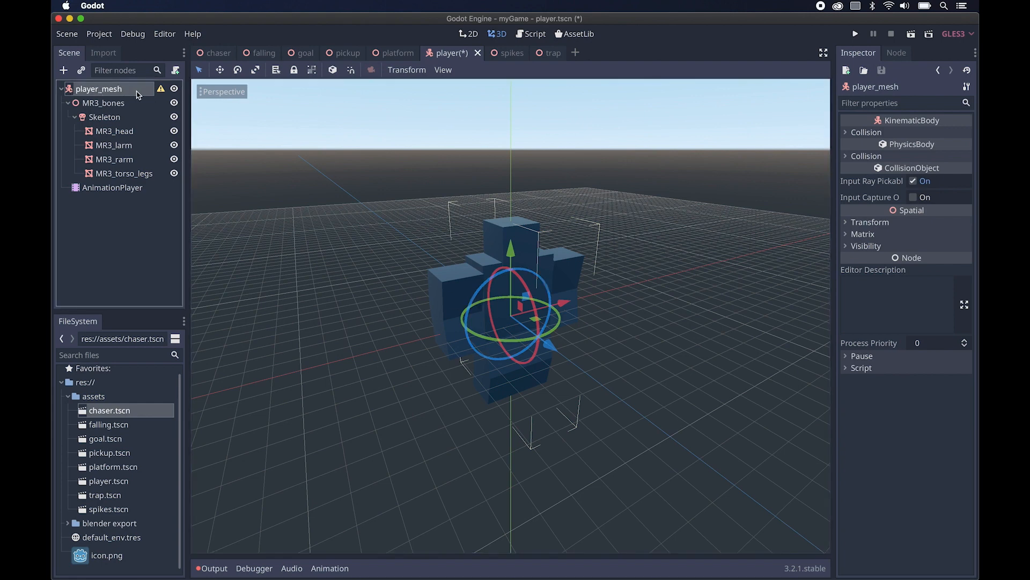
pyautogui.click(63, 71)
pyautogui.write('coll')
pyautogui.write('is')
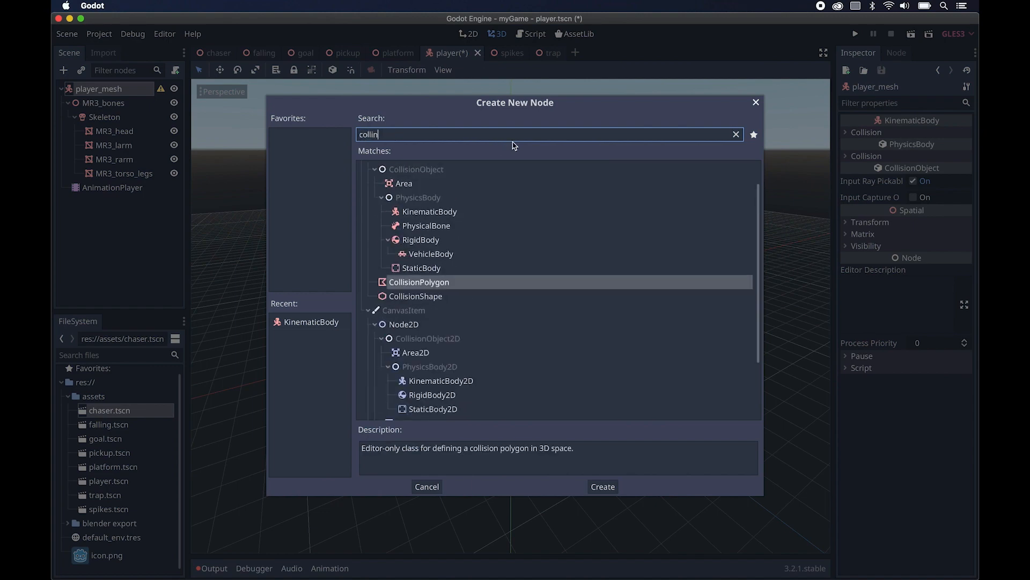
pyautogui.doubleClick(424, 298)
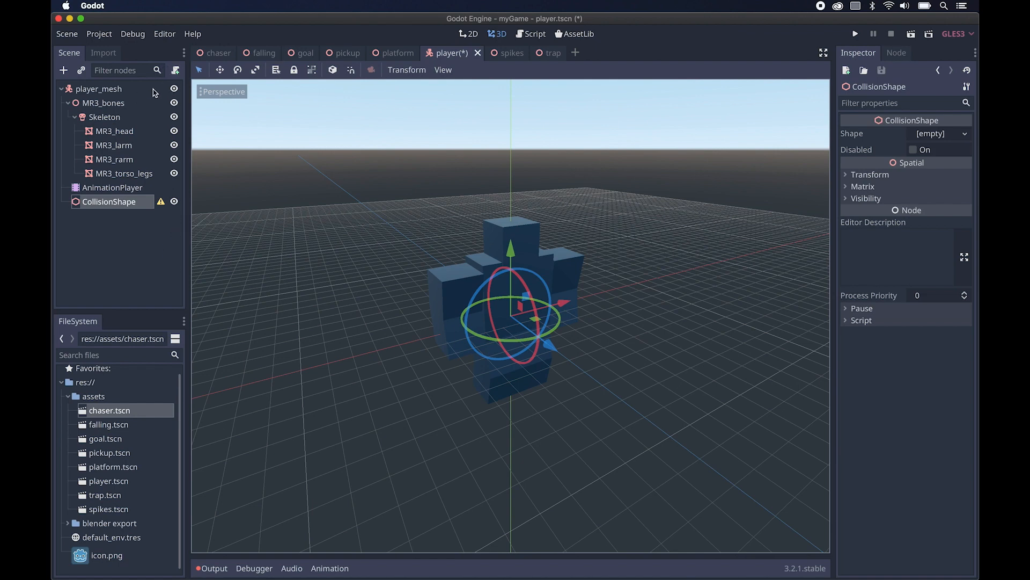
# Check the CollisionShape's warning, assign it a new BoxShape and stretch the box's Z extent to about 1.28
pyautogui.click(161, 203)
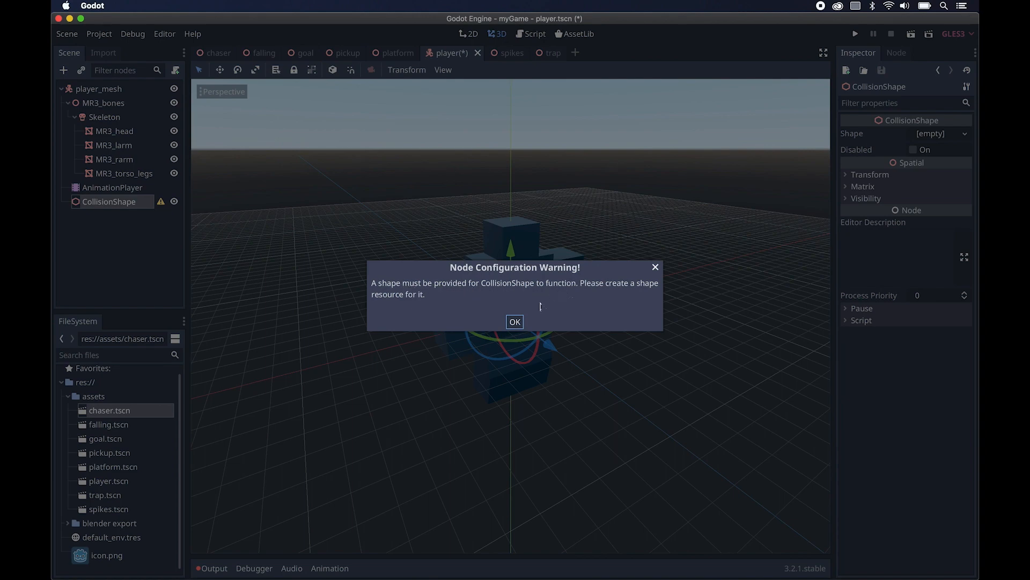
pyautogui.click(517, 322)
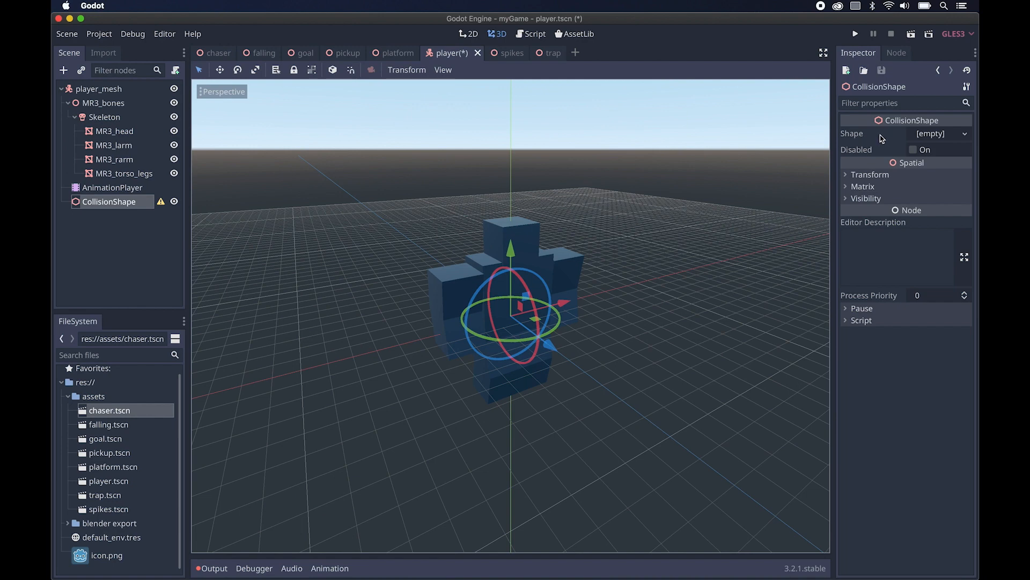
pyautogui.click(947, 136)
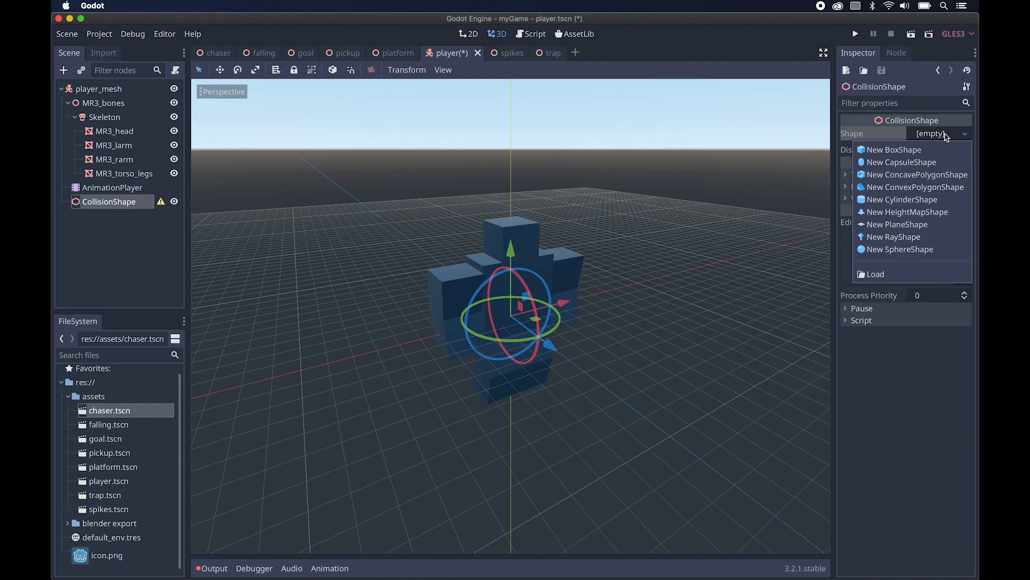
pyautogui.click(916, 150)
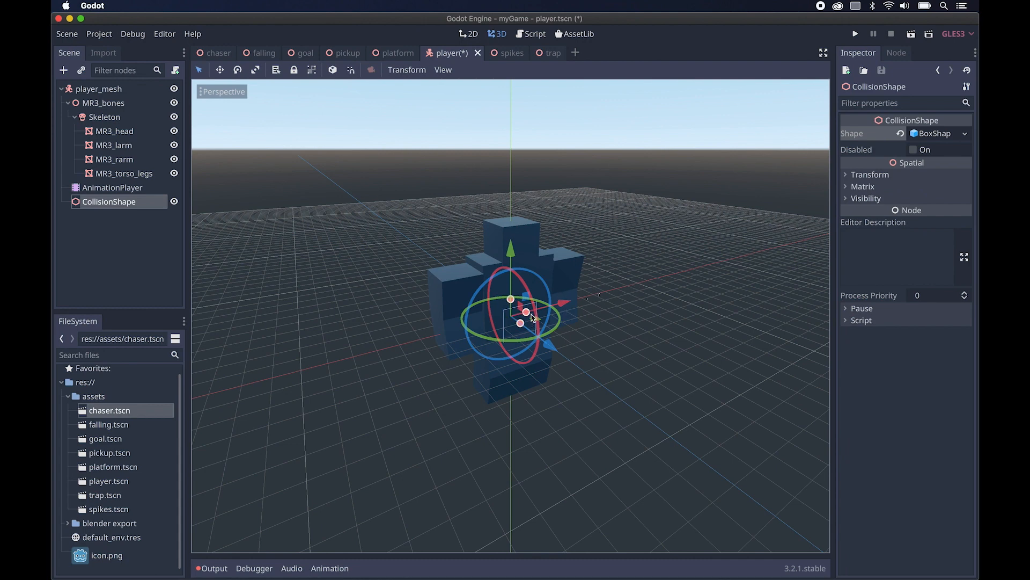
pyautogui.moveTo(521, 323); pyautogui.dragTo(526, 327)
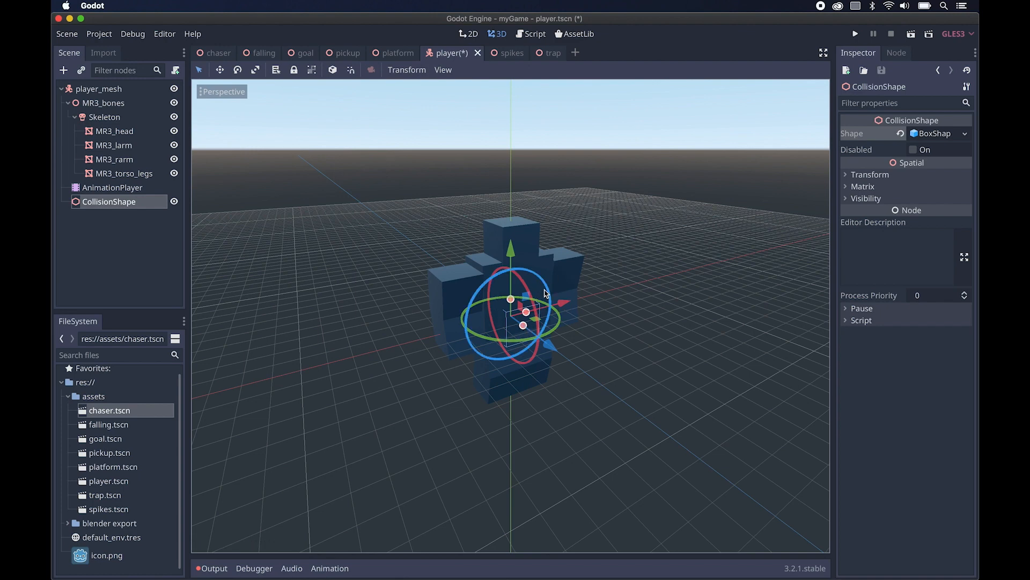
# Replace the collision node's box with a new CapsuleShape
pyautogui.click(947, 135)
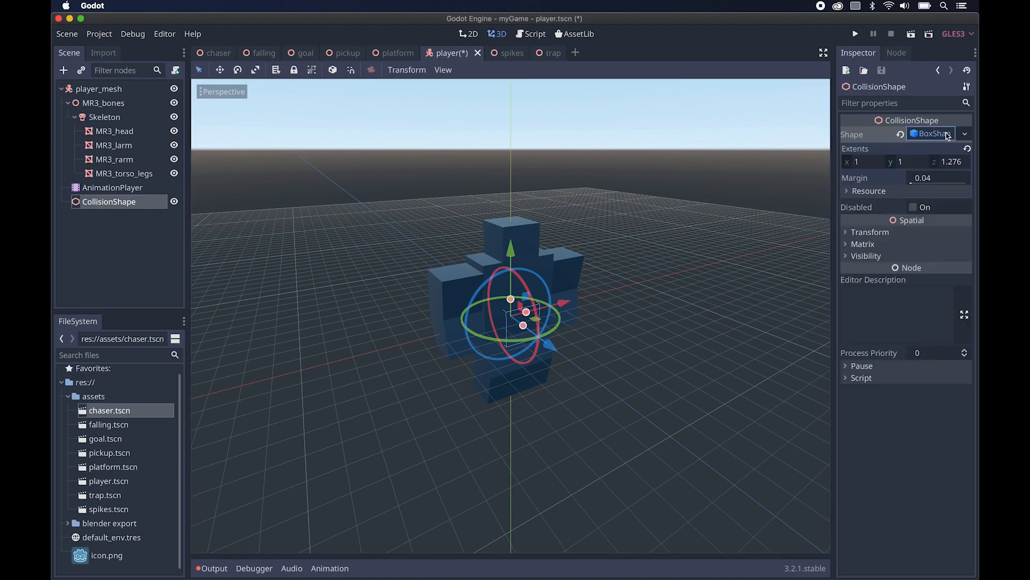
pyautogui.click(965, 134)
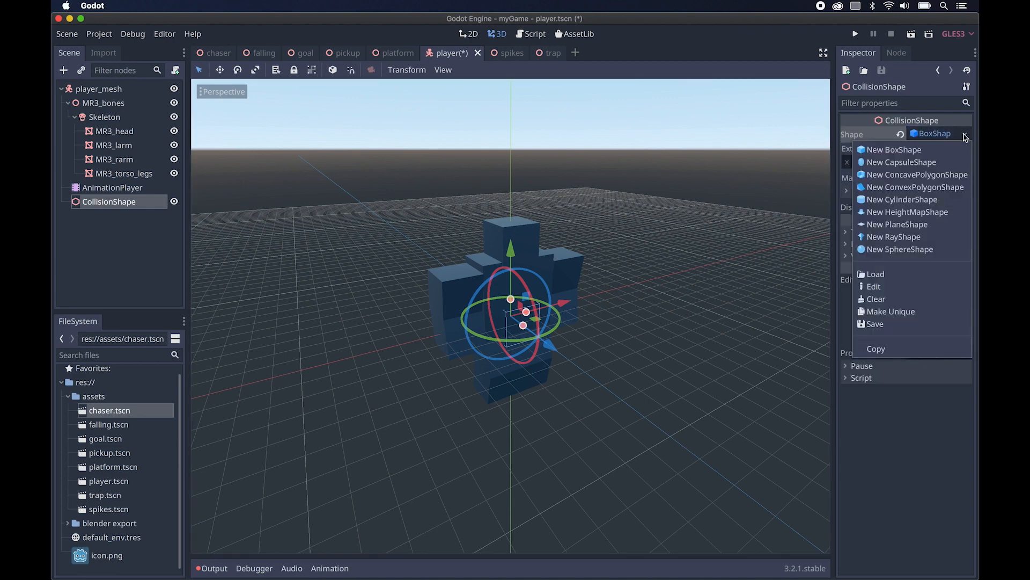
pyautogui.click(914, 162)
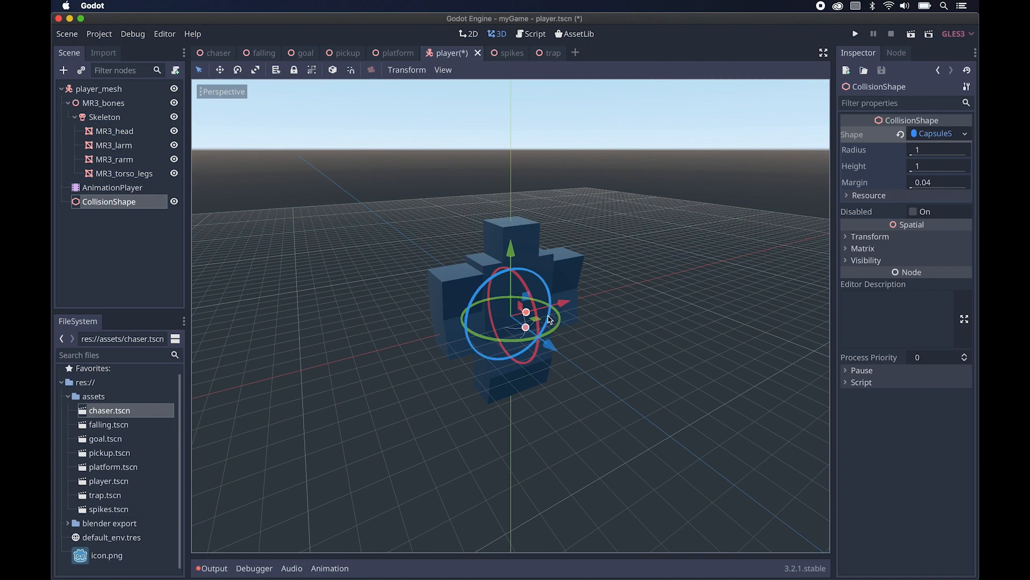
# Try moving the capsule collision shape out in front of the character along the Z axis, keeping it selected
pyautogui.moveTo(550, 347); pyautogui.dragTo(625, 391)
pyautogui.scroll(-5, 626, 392)
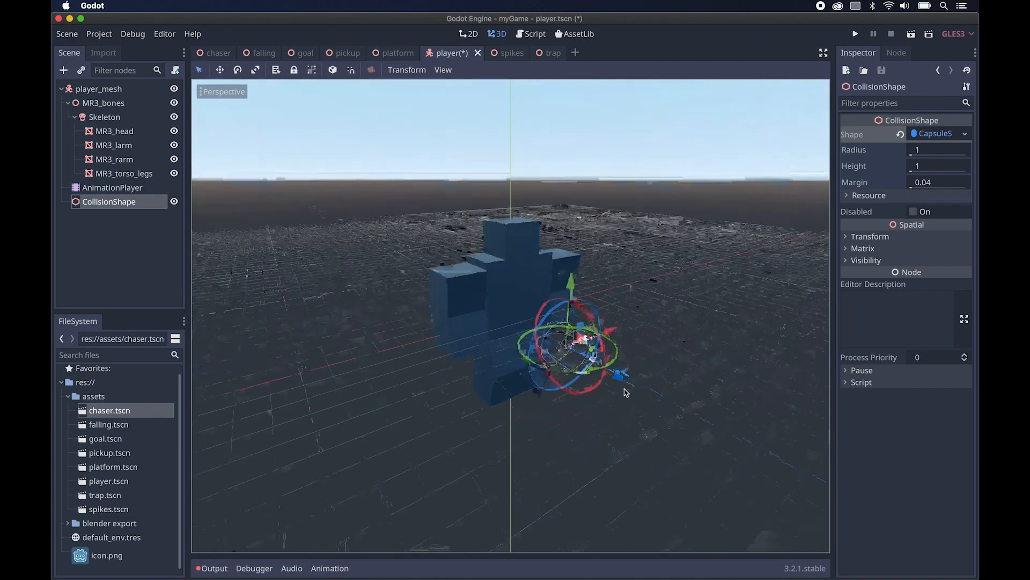
pyautogui.scroll(-5, 626, 393)
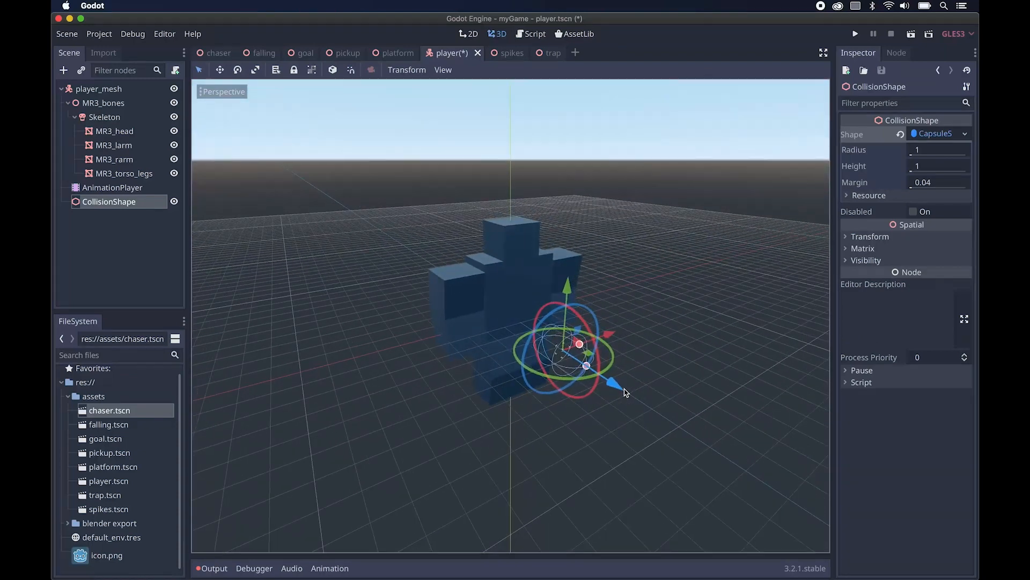
pyautogui.scroll(4, 626, 392)
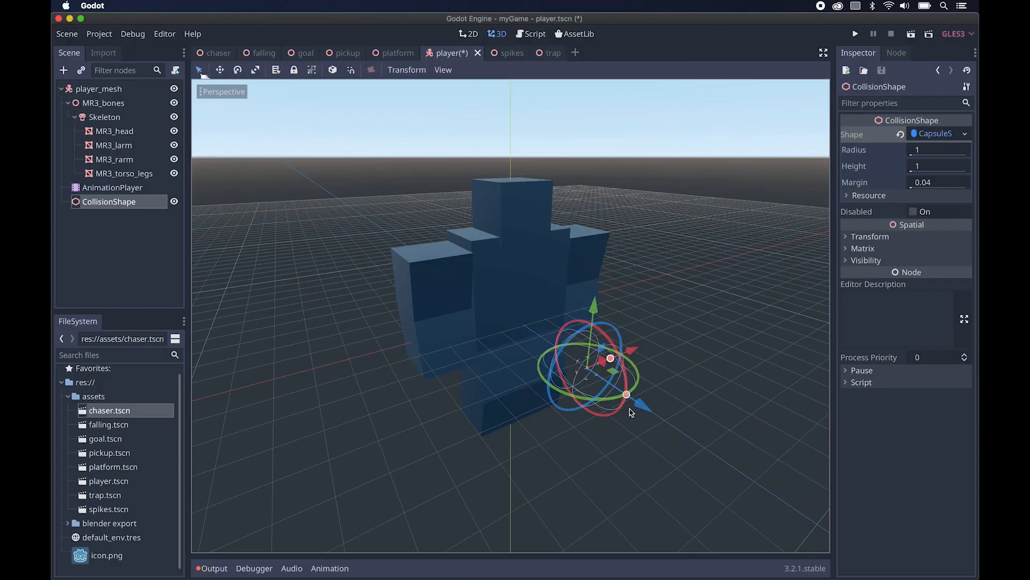
pyautogui.click(528, 215)
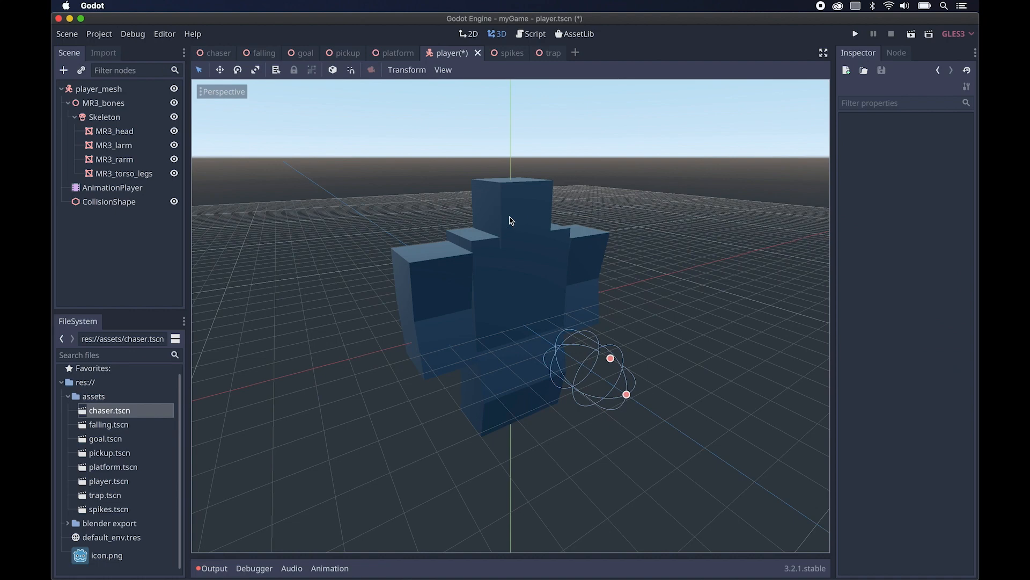
pyautogui.click(511, 220)
pyautogui.click(108, 201)
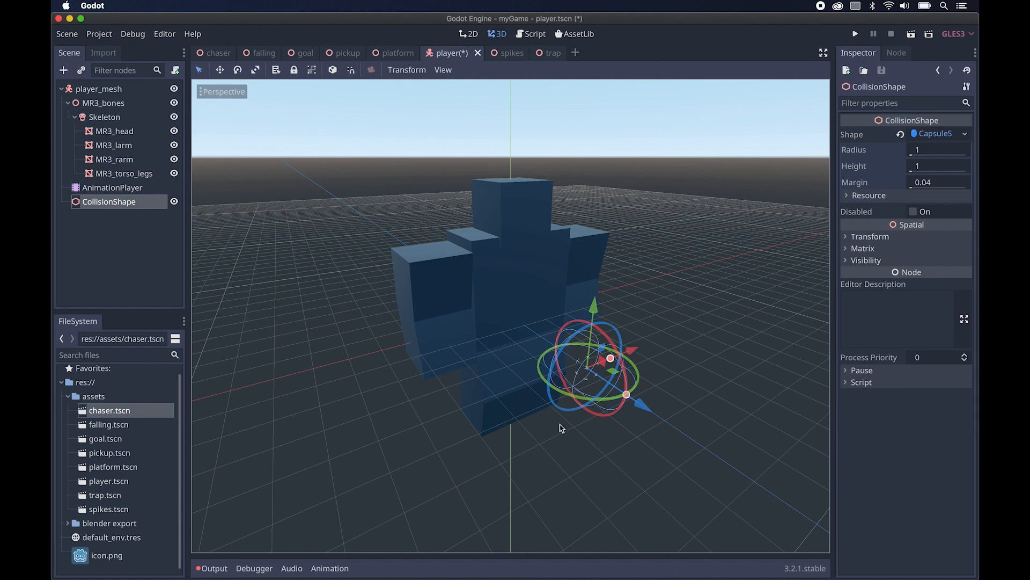
# Lower the capsule along the Y axis, try scaling it vertically, and undo the scaling
pyautogui.press('w')
pyautogui.moveTo(592, 319); pyautogui.dragTo(590, 348)
pyautogui.press('e')
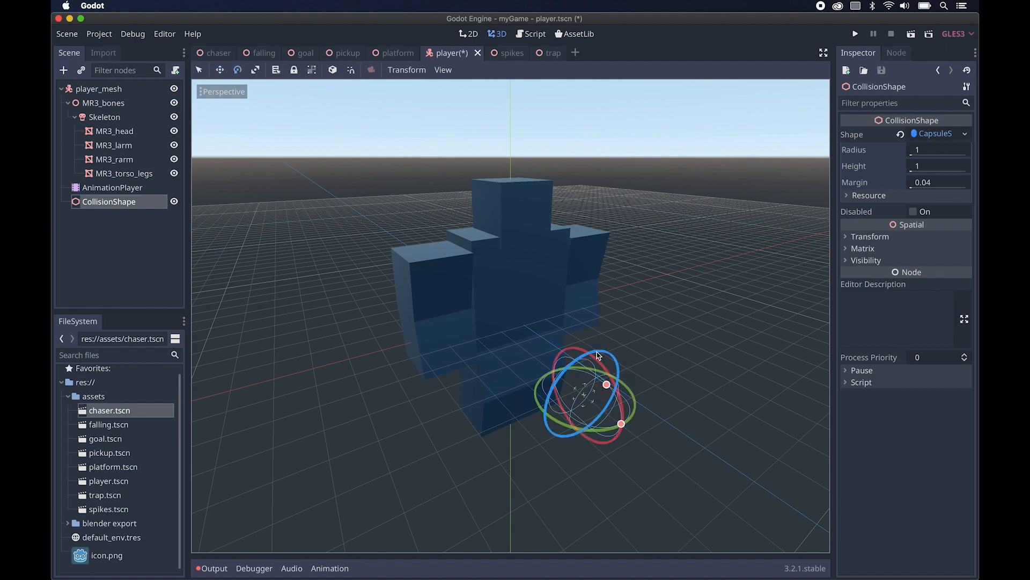
pyautogui.press('r')
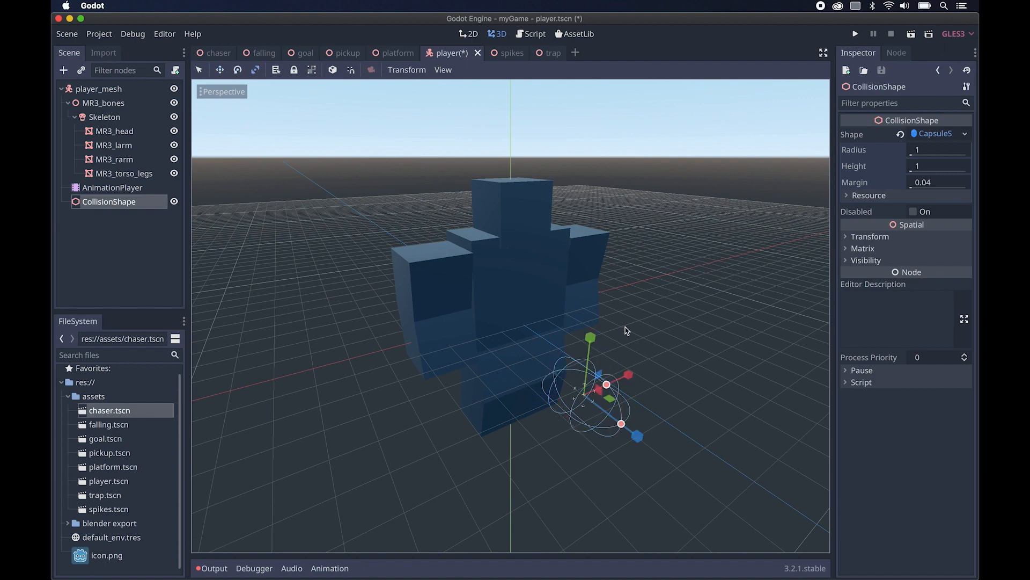
pyautogui.moveTo(590, 337); pyautogui.dragTo(597, 305)
pyautogui.press('super+z')
# Try scaling the capsule once more, and undo the trial transforms back to its original place at the character's centre
pyautogui.click(660, 348)
pyautogui.moveTo(660, 348)
pyautogui.mouseDown()
pyautogui.moveTo(731, 313)
pyautogui.moveTo(677, 342)
pyautogui.mouseUp()
pyautogui.press('super+z')
pyautogui.press('super+z')
pyautogui.press('super+z')
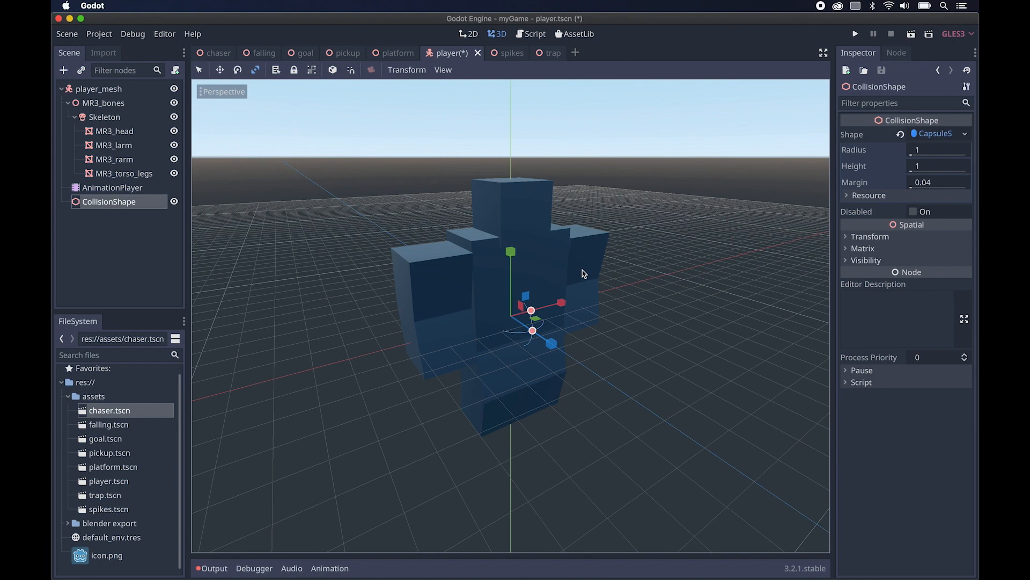
# Rotate the capsule collision shape about the X axis until it stands upright inside the character
pyautogui.press('e')
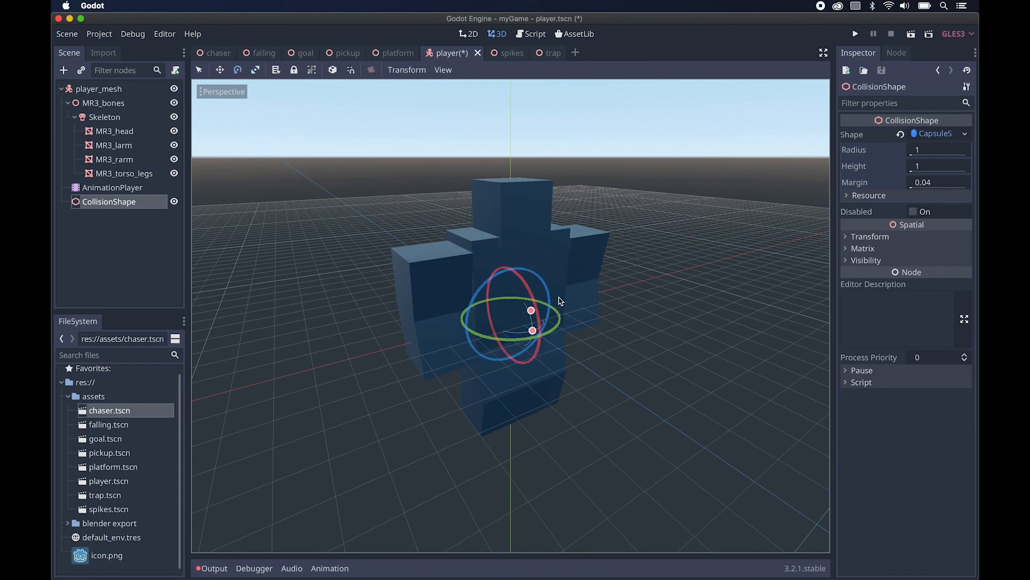
pyautogui.click(532, 296)
pyautogui.moveTo(532, 296); pyautogui.dragTo(485, 272)
# Stretch the capsule to a height of about 8.54 and a radius of about 2.91 around the character's body
pyautogui.moveTo(512, 281); pyautogui.dragTo(517, 176)
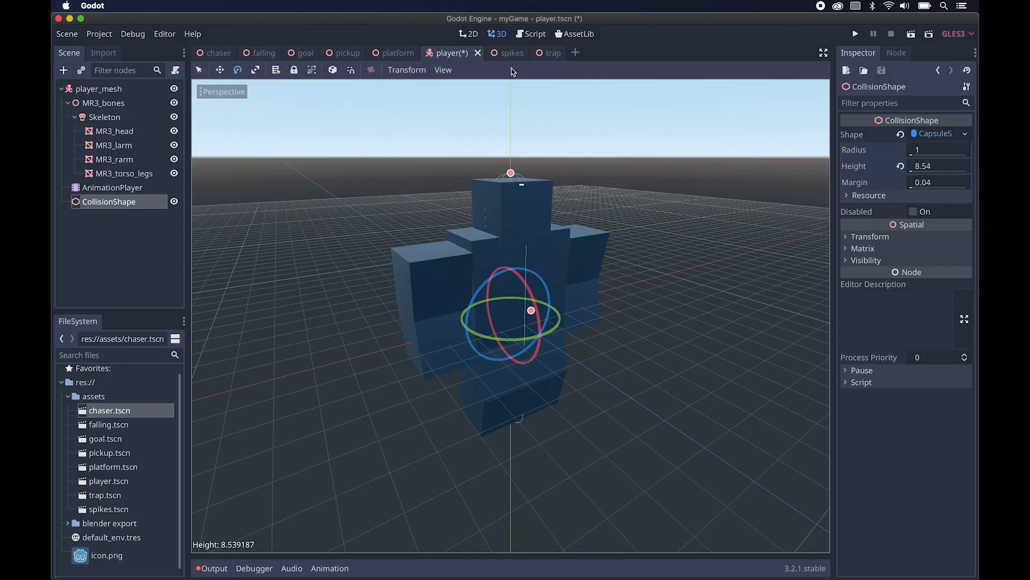
pyautogui.scroll(8, 519, 240)
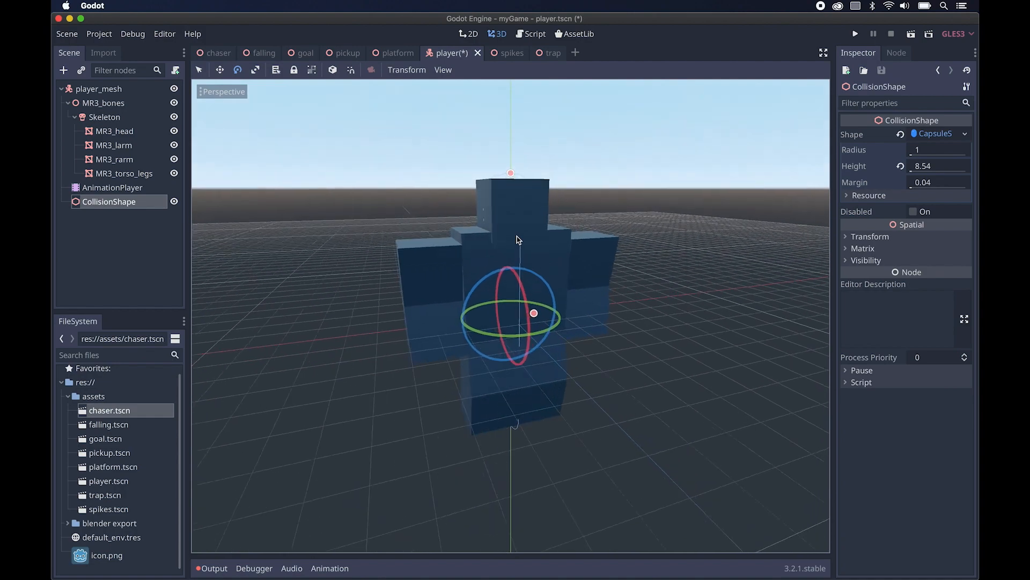
pyautogui.scroll(10, 519, 240)
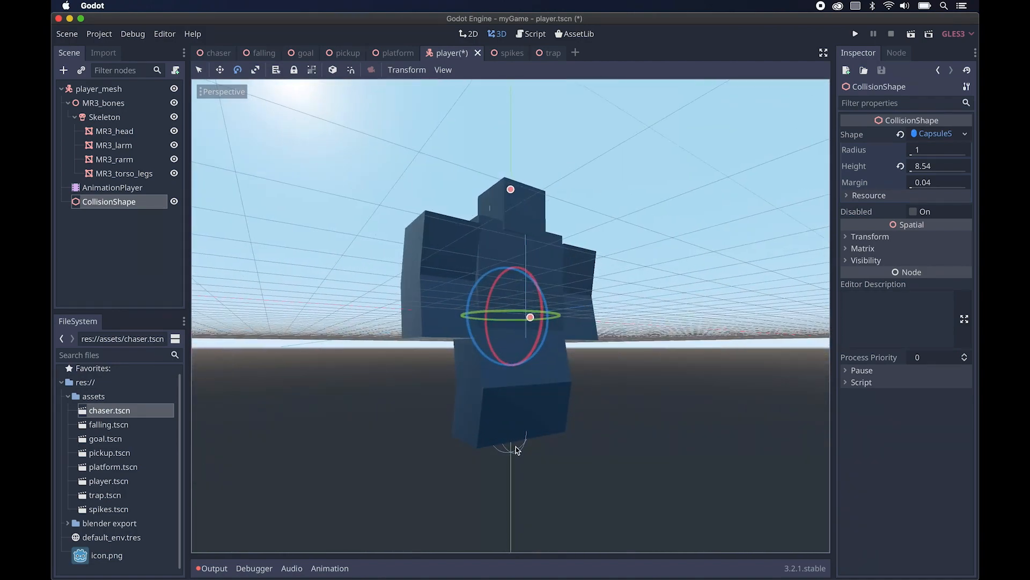
pyautogui.scroll(-10, 526, 412)
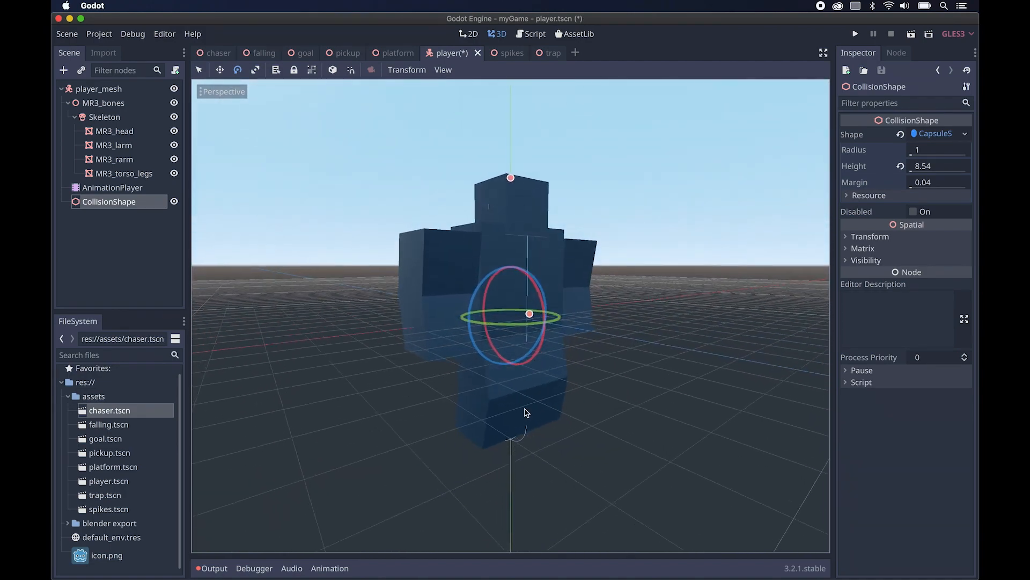
pyautogui.moveTo(529, 313); pyautogui.dragTo(564, 320)
pyautogui.hscroll(-5, 564, 320)
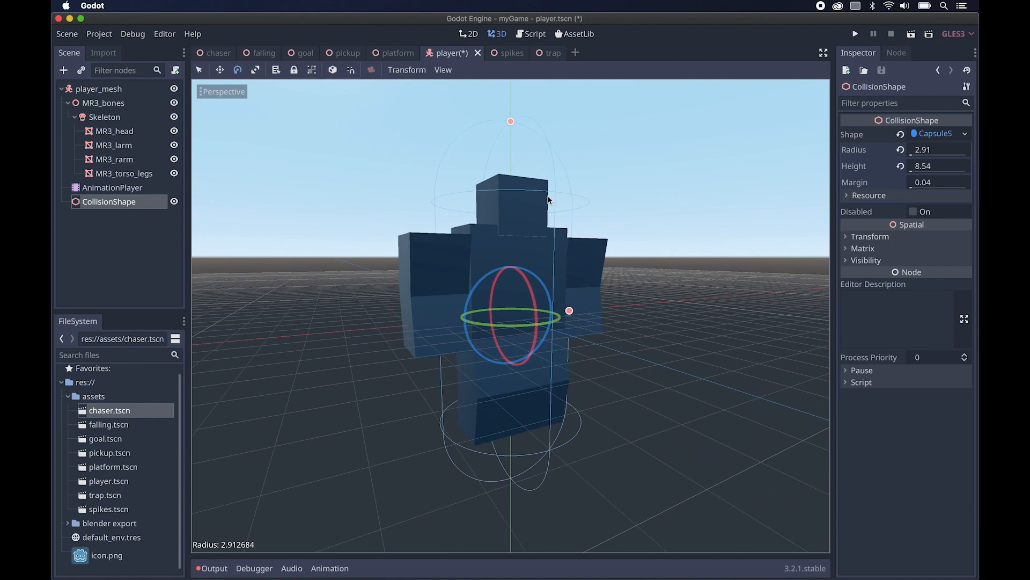
# Shorten the capsule collision shape to a height of about 5.49 so it fits the character more closely
pyautogui.moveTo(511, 121); pyautogui.dragTo(517, 169)
pyautogui.hscroll(5, 516, 169)
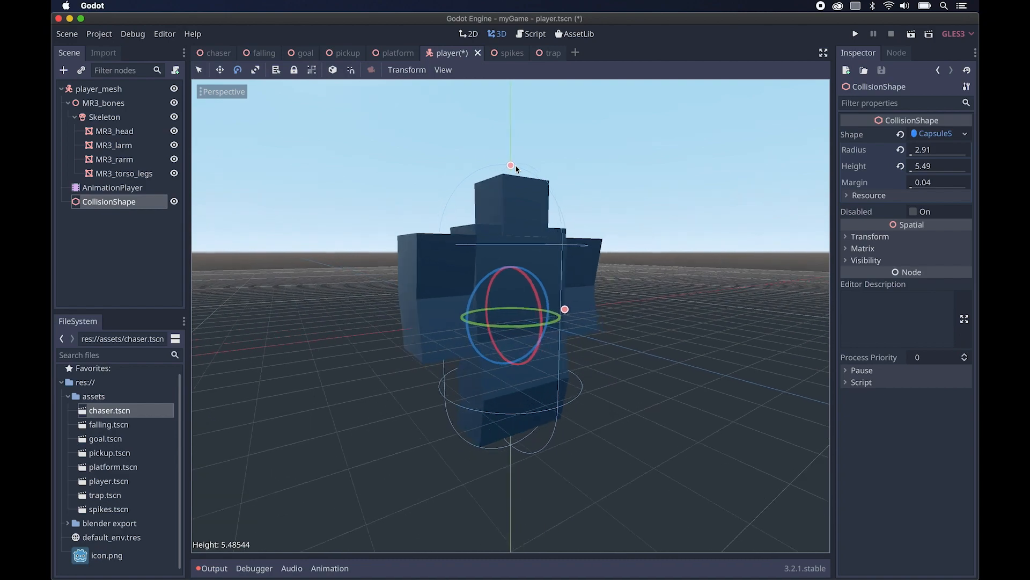
pyautogui.hscroll(5, 516, 169)
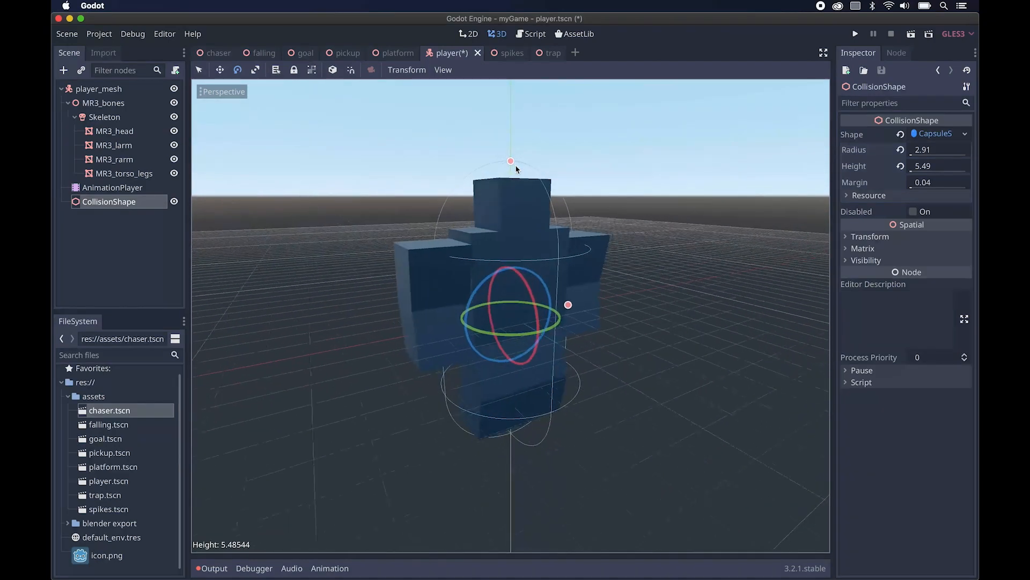
pyautogui.hscroll(5, 516, 169)
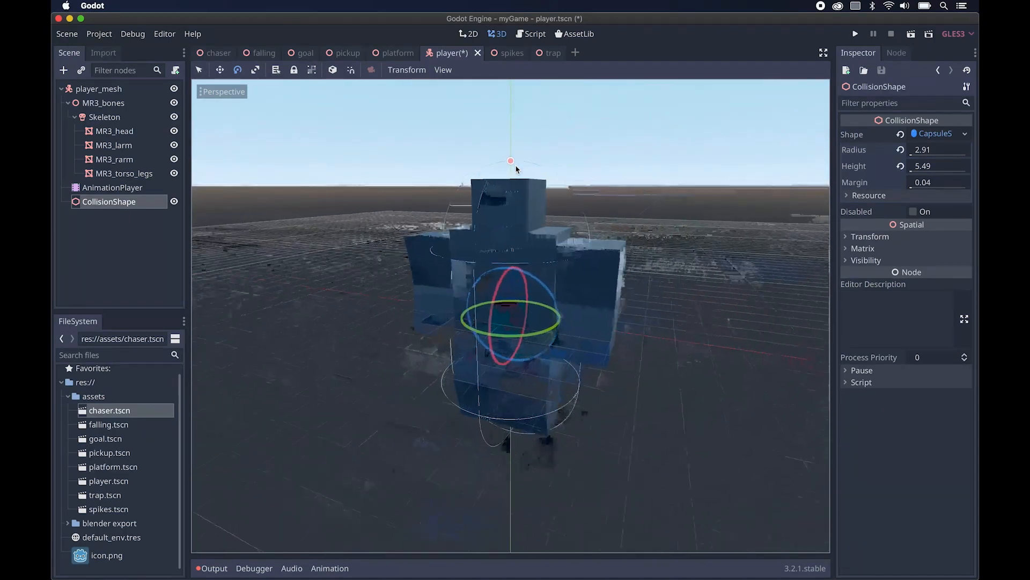
# Narrow the capsule collision shape to a radius of about 2.59 around the character's body
pyautogui.hscroll(-5, 516, 170)
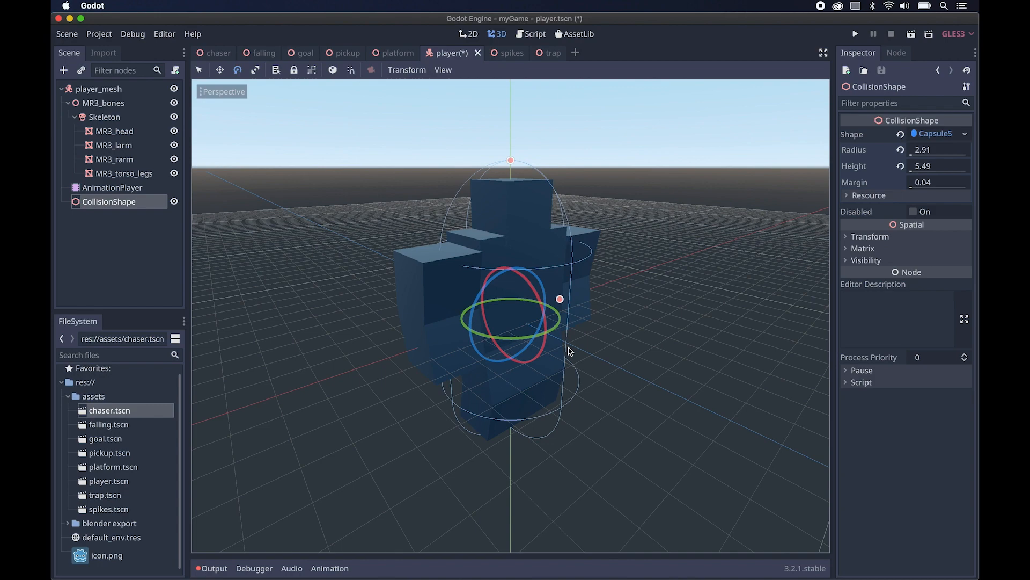
pyautogui.hscroll(-5, 564, 332)
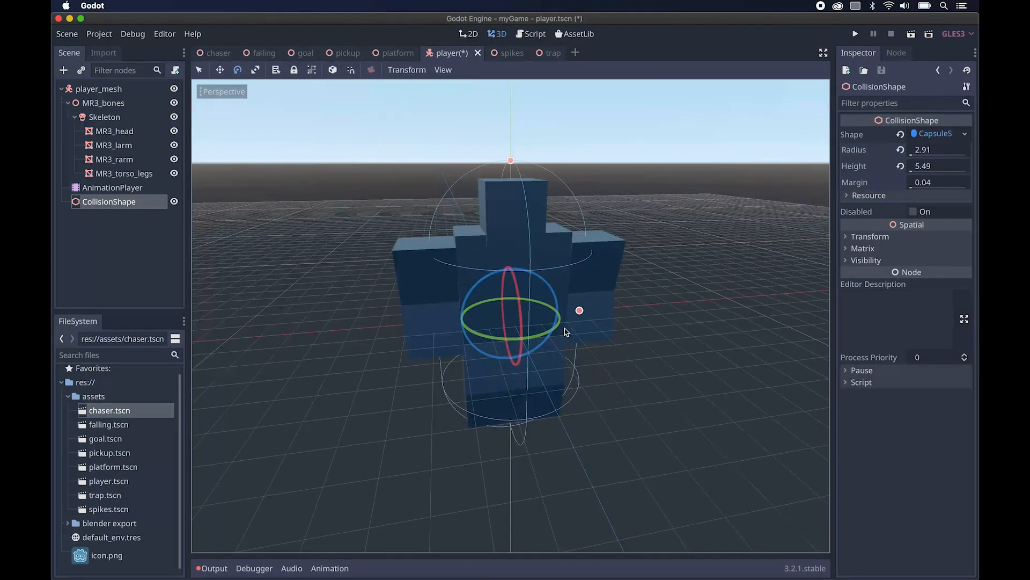
pyautogui.hscroll(-3, 564, 331)
pyautogui.hscroll(-4, 586, 334)
pyautogui.hscroll(4, 588, 335)
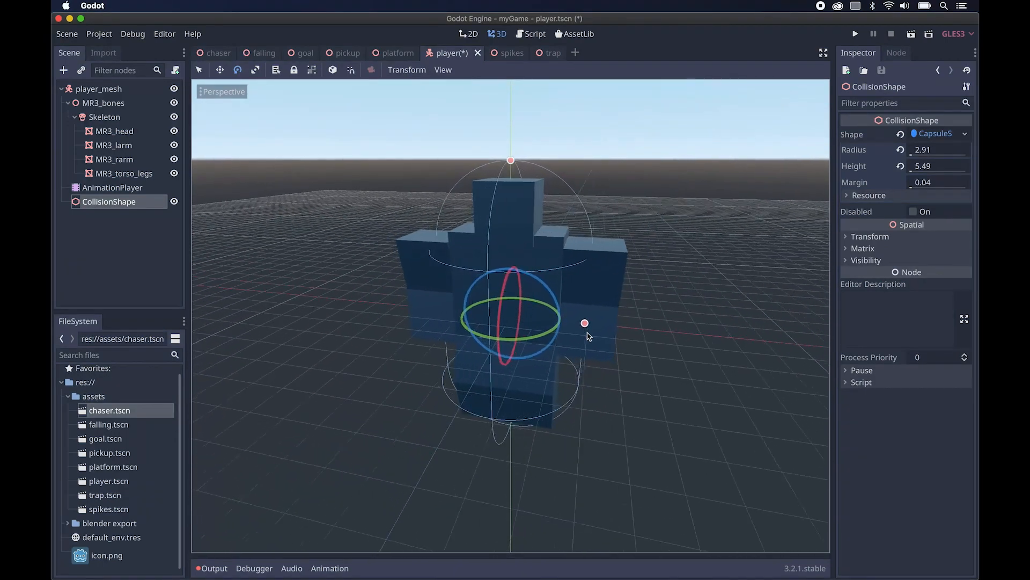
pyautogui.moveTo(585, 323)
pyautogui.mouseDown()
pyautogui.moveTo(618, 324)
pyautogui.moveTo(578, 310)
pyautogui.mouseUp()
pyautogui.scroll(5, 575, 319)
pyautogui.scroll(-3, 577, 318)
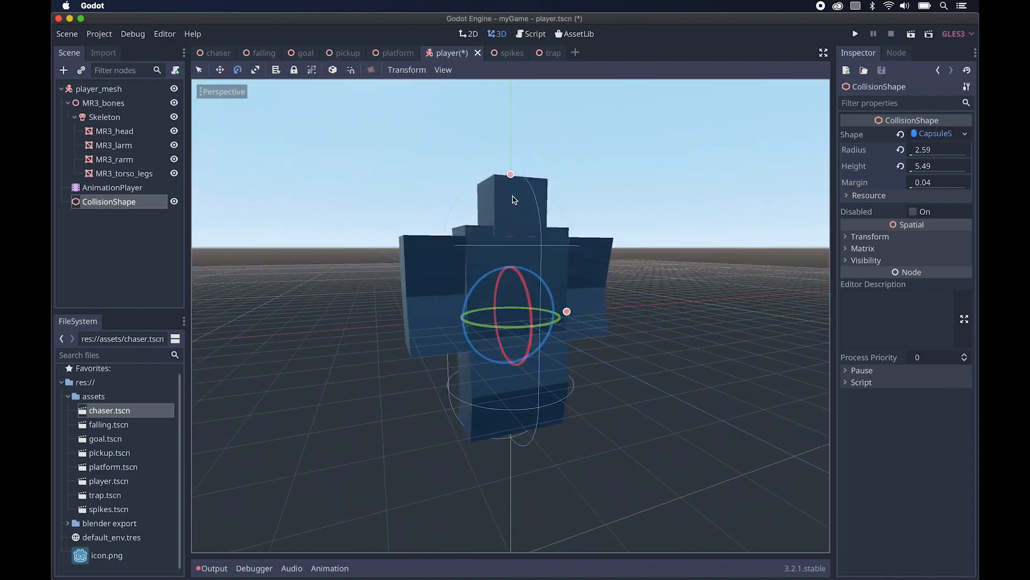
pyautogui.scroll(-2, 514, 200)
# Save the player scene and move it to the first place among the open scenes
pyautogui.click(110, 89)
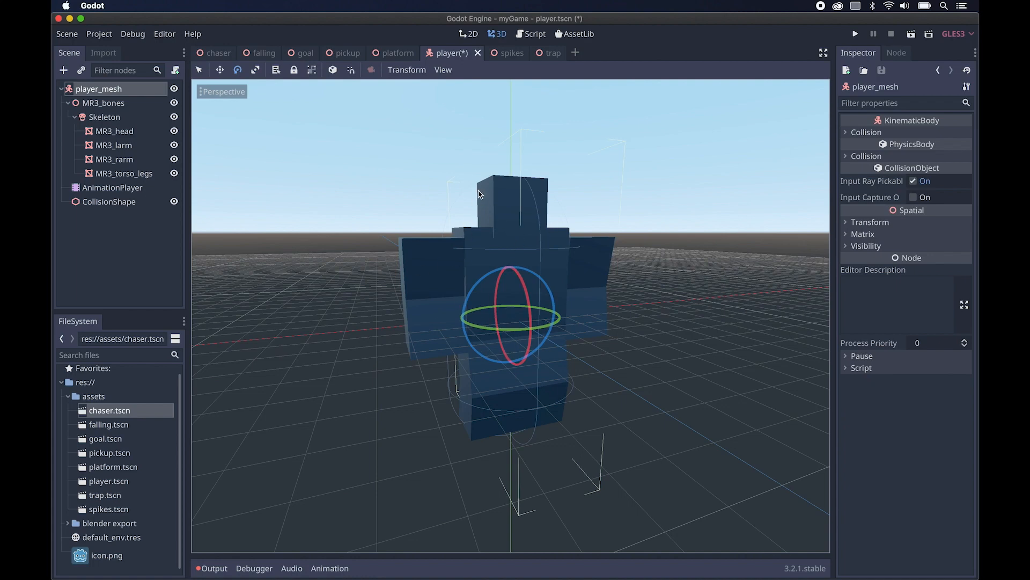
pyautogui.press('super+s')
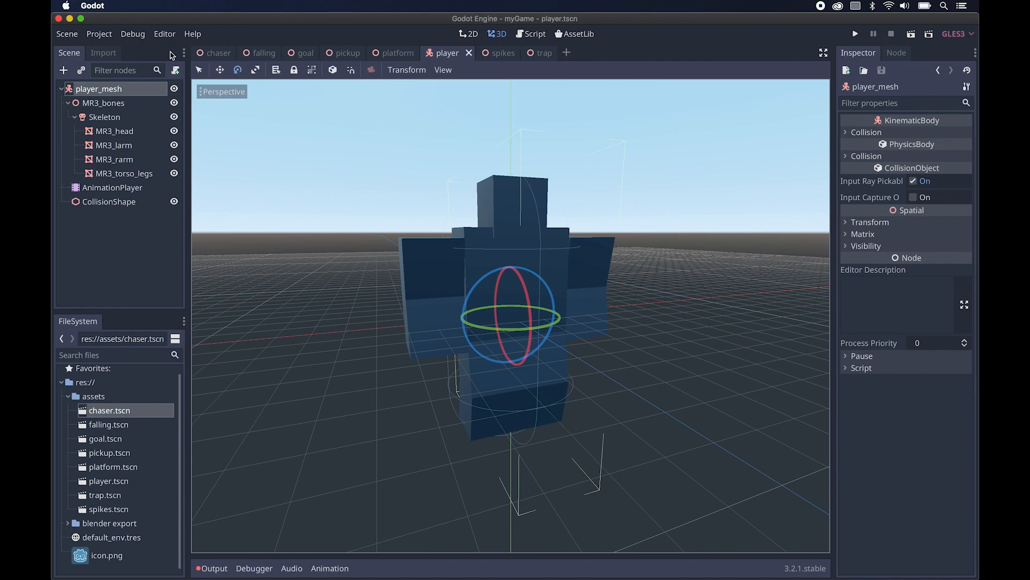
pyautogui.click(70, 33)
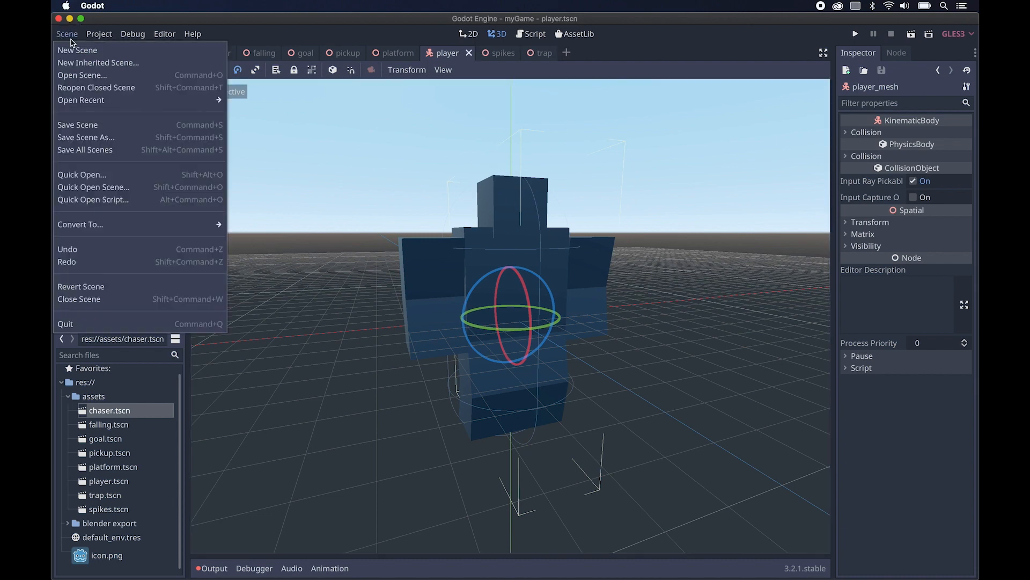
pyautogui.click(91, 125)
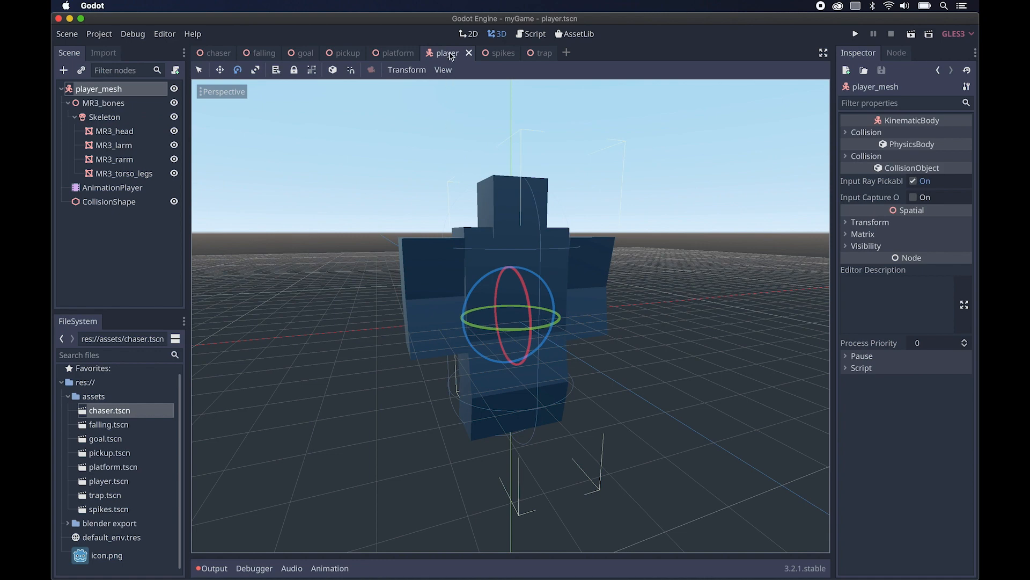
pyautogui.moveTo(452, 56); pyautogui.dragTo(195, 54)
pyautogui.moveTo(360, 53); pyautogui.dragTo(310, 61)
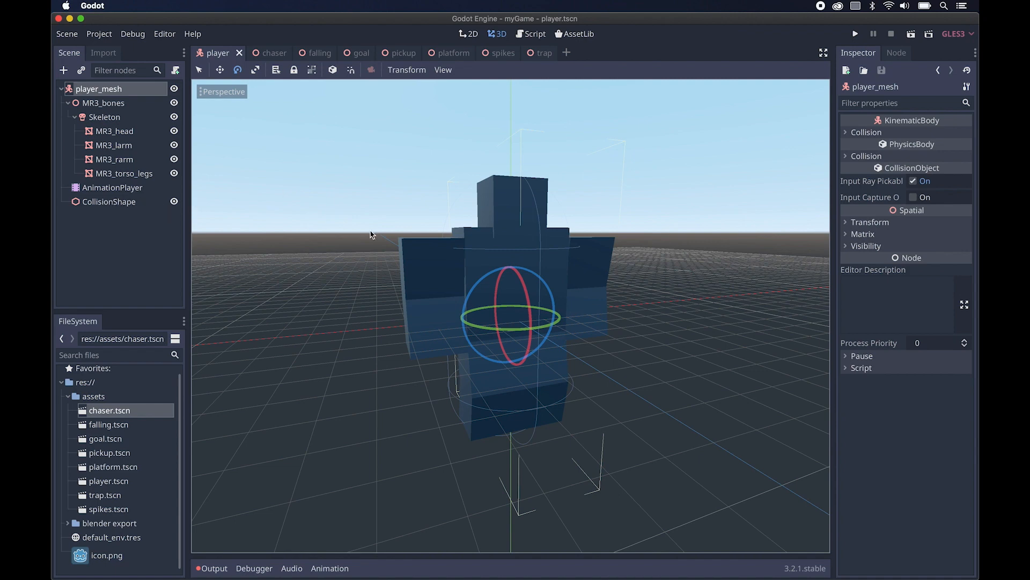
# Create a single convex collision sibling for the chaser mesh in the chaser scene
pyautogui.click(272, 55)
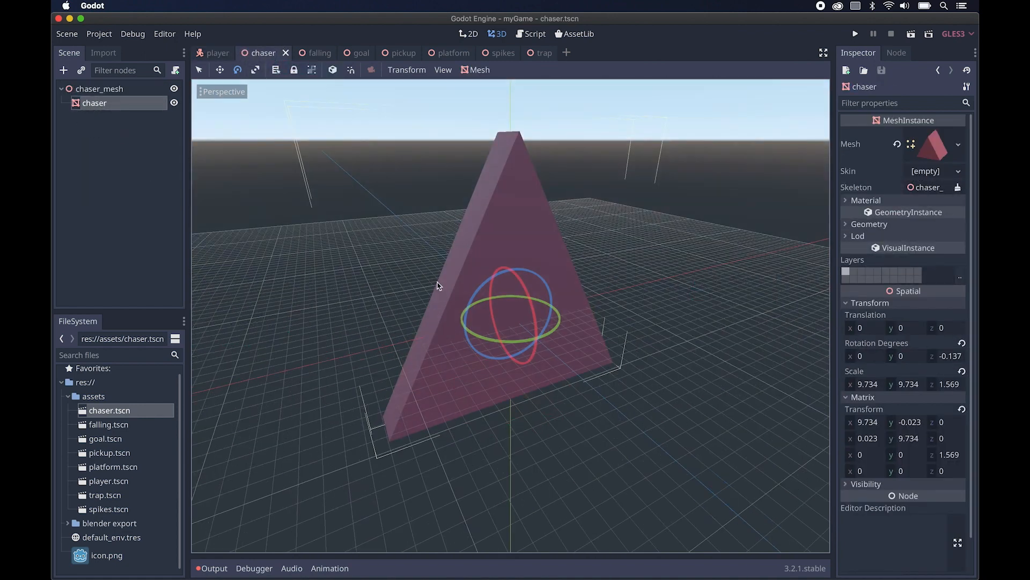
pyautogui.scroll(3, 436, 282)
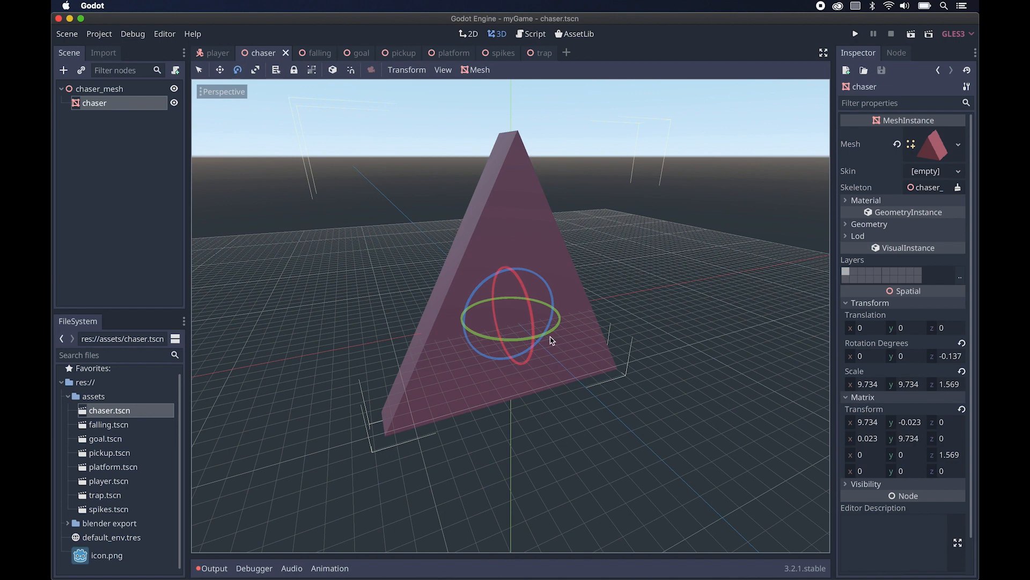
pyautogui.moveTo(552, 339); pyautogui.dragTo(552, 170, button='middle')
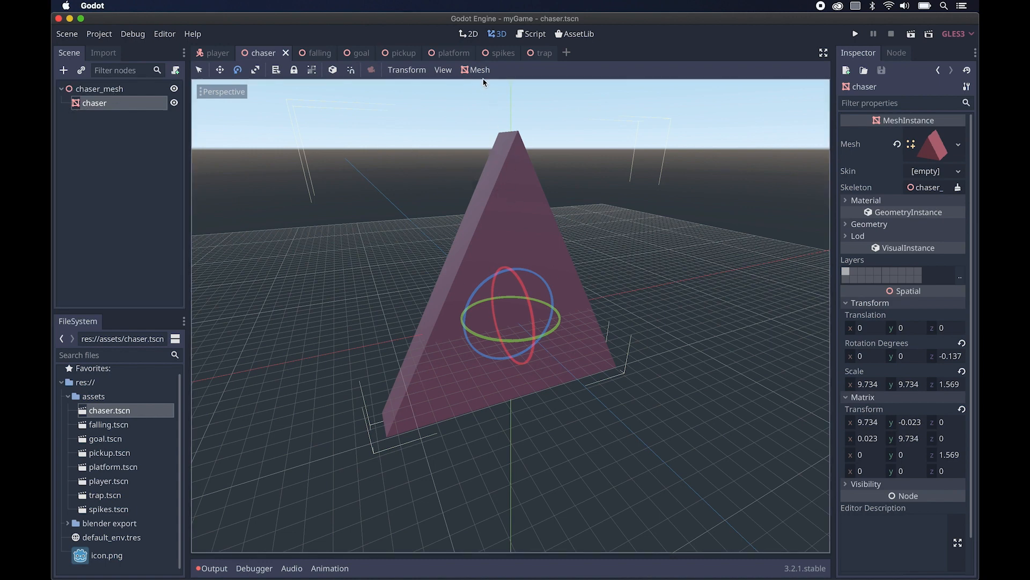
pyautogui.click(469, 72)
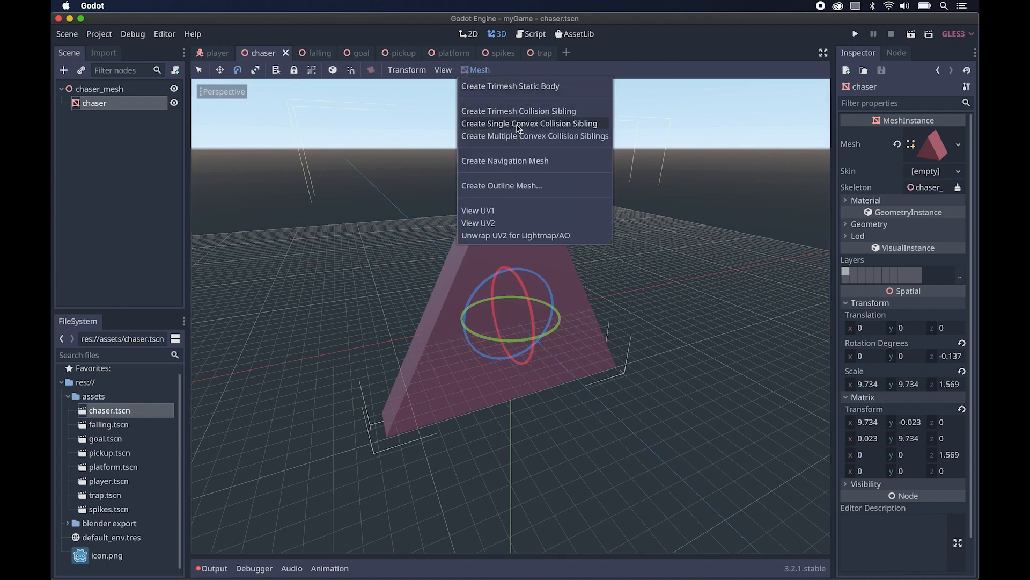
pyautogui.click(586, 124)
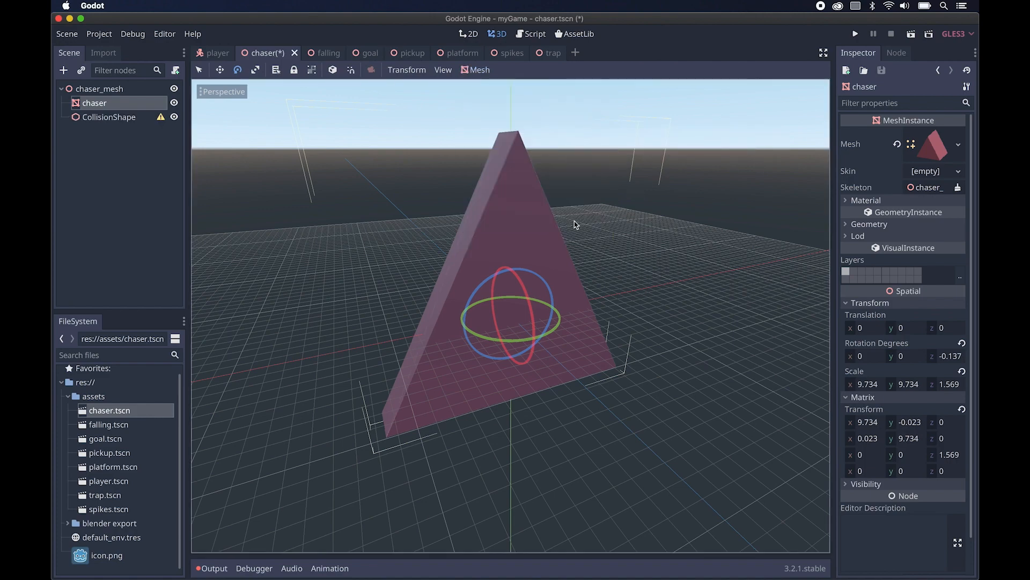
# Inspect the chaser's collision outline by briefly hiding the mesh, and read the CollisionShape's node configuration warning
pyautogui.scroll(5, 576, 224)
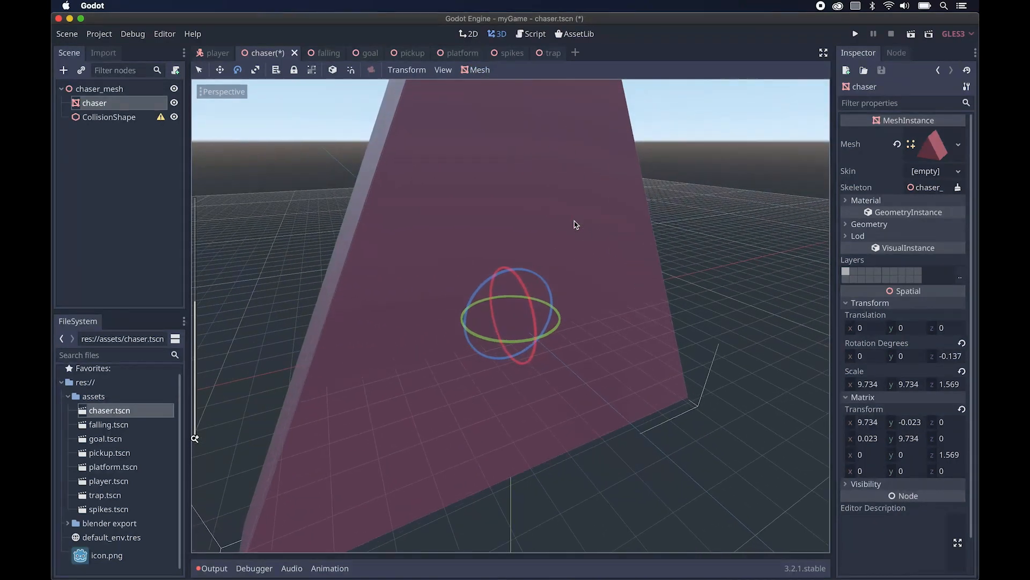
pyautogui.scroll(-5, 576, 224)
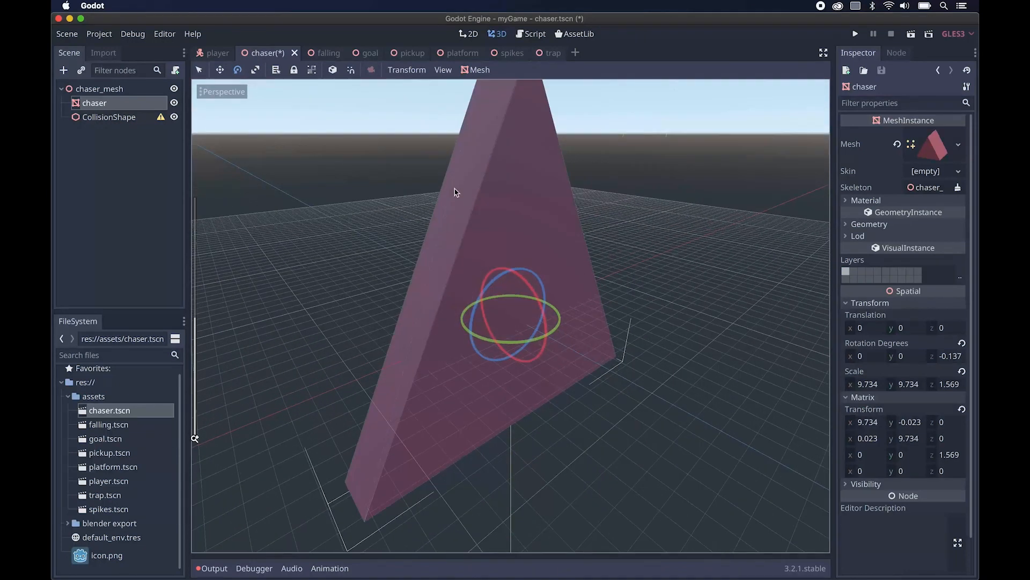
pyautogui.click(174, 103)
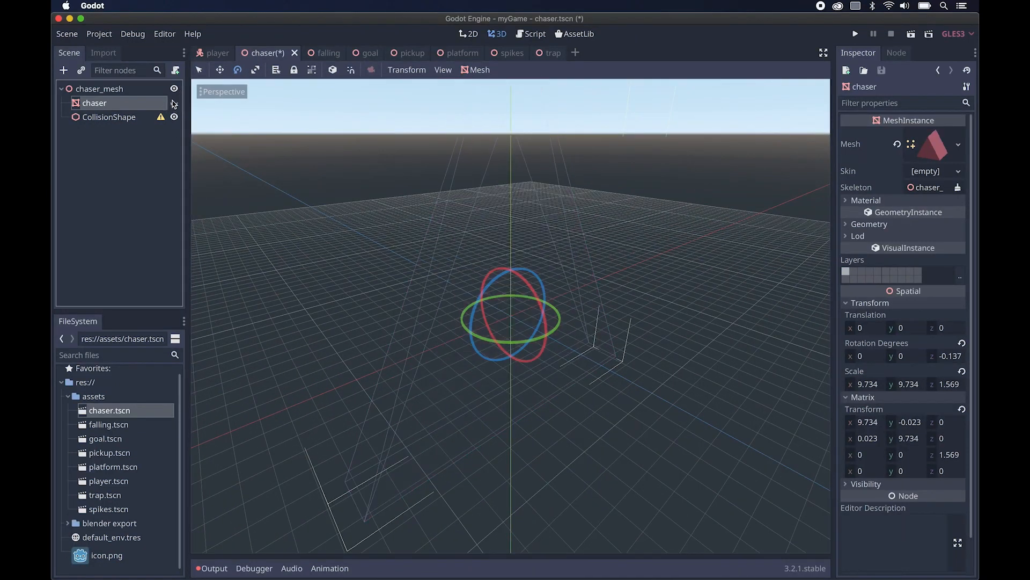
pyautogui.click(173, 103)
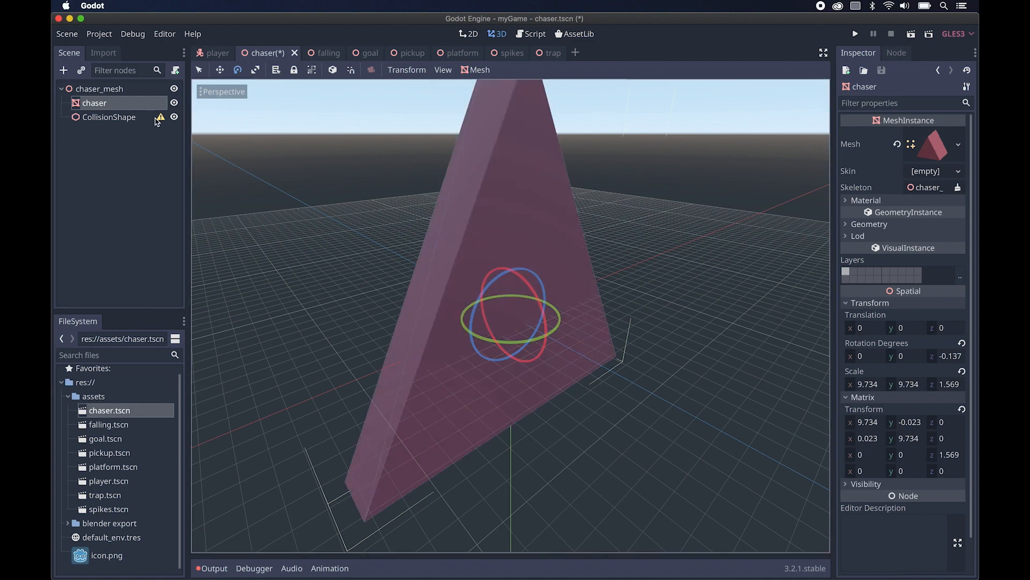
pyautogui.click(161, 118)
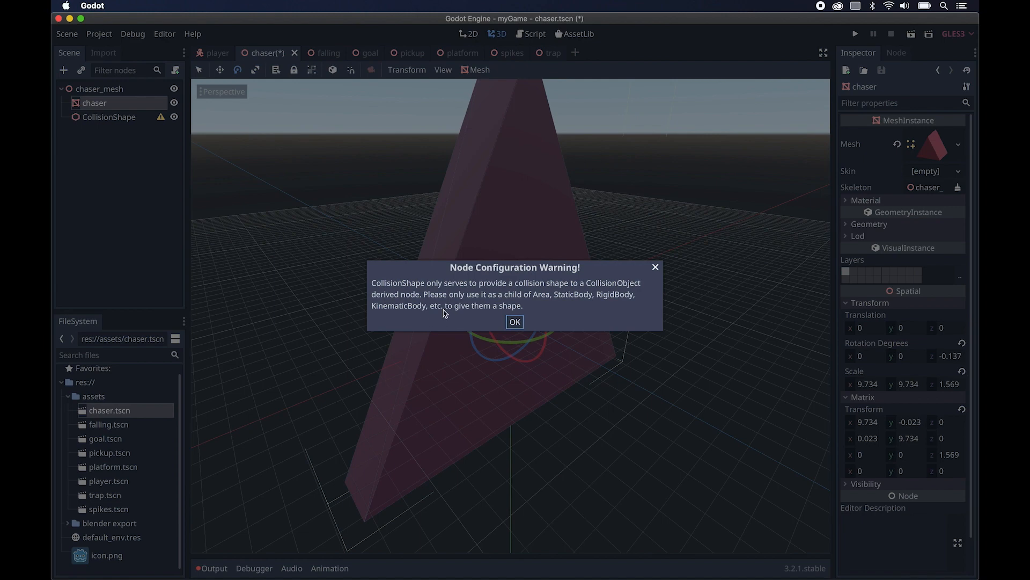
pyautogui.click(517, 324)
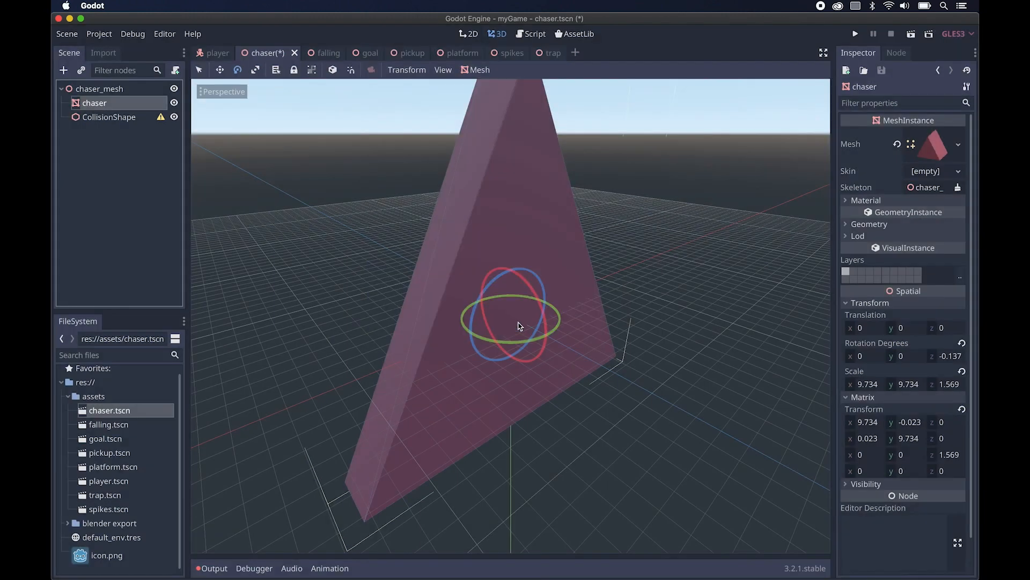
# Change the chaser_mesh root node's type to Area
pyautogui.click(114, 91)
pyautogui.rightClick(108, 90)
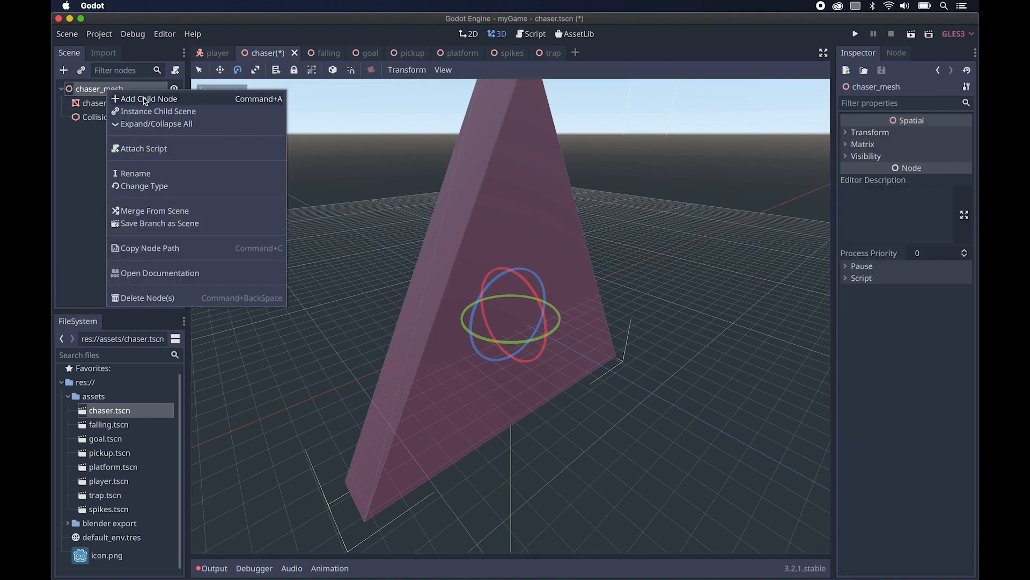
pyautogui.click(144, 186)
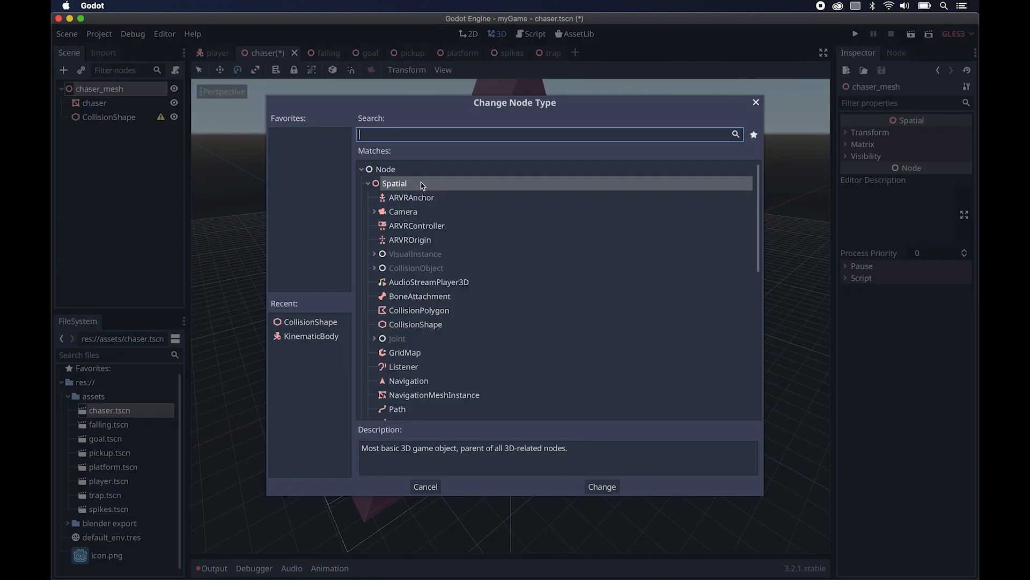
pyautogui.write('area')
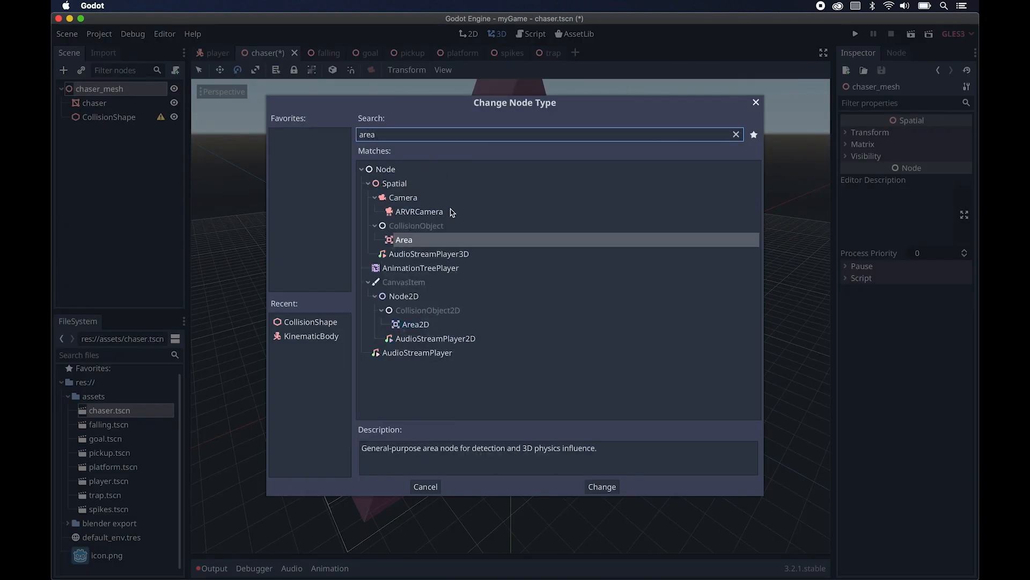
pyautogui.click(400, 241)
pyautogui.doubleClick(400, 240)
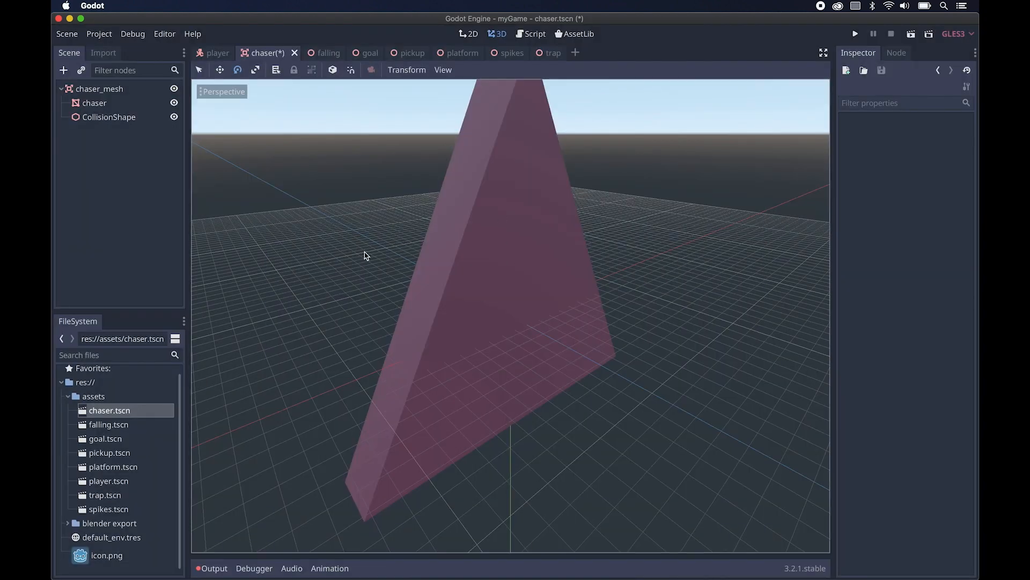
pyautogui.hscroll(-1, 484, 293)
pyautogui.scroll(-2, 484, 293)
pyautogui.scroll(-2, 484, 294)
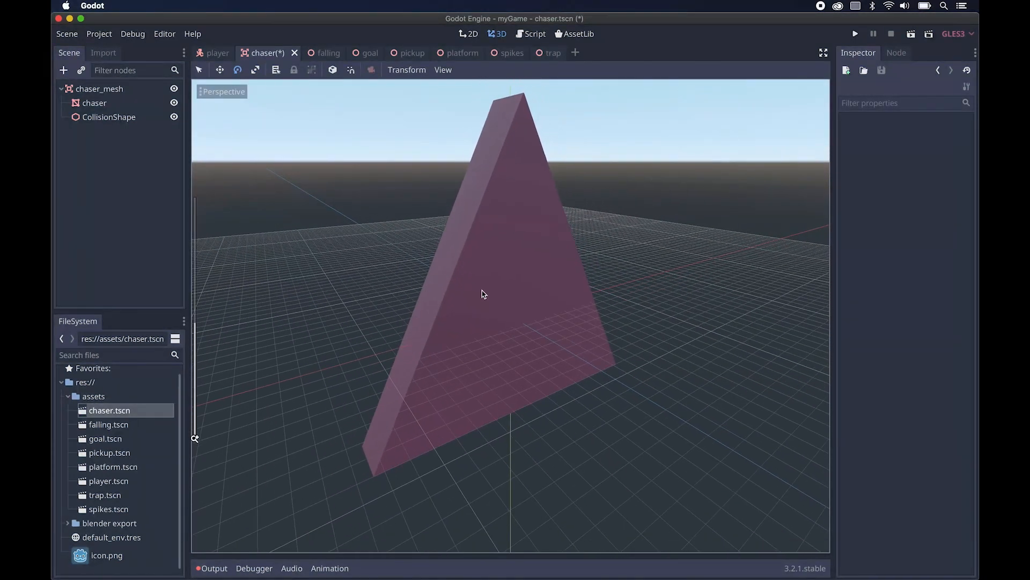
pyautogui.hscroll(-1, 484, 294)
pyautogui.hscroll(1, 484, 294)
pyautogui.keyDown('shift'); pyautogui.scroll(1, 479, 300); pyautogui.keyUp('shift')
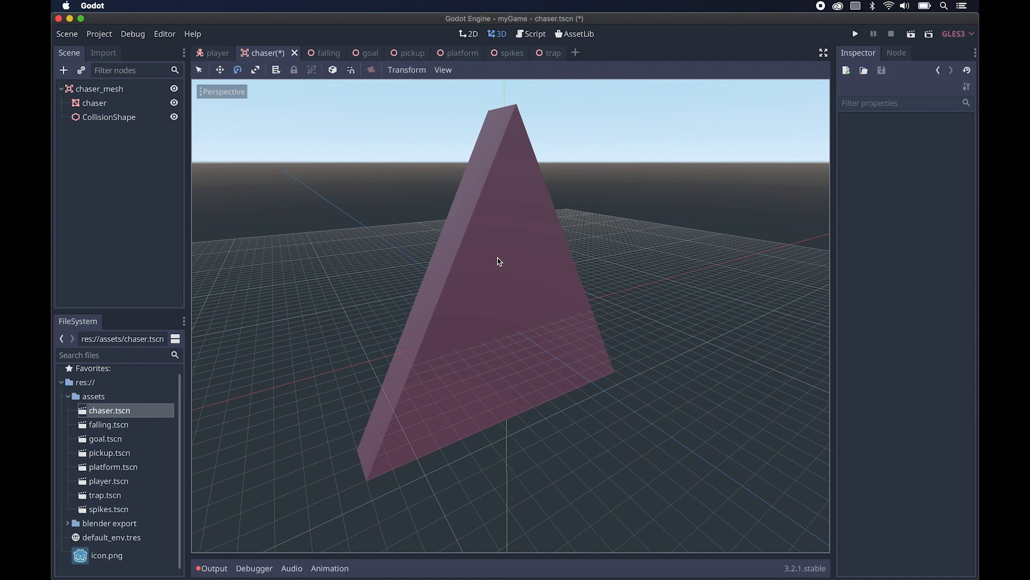
# Create a single convex collision sibling for the falling mesh in the falling scene
pyautogui.click(325, 53)
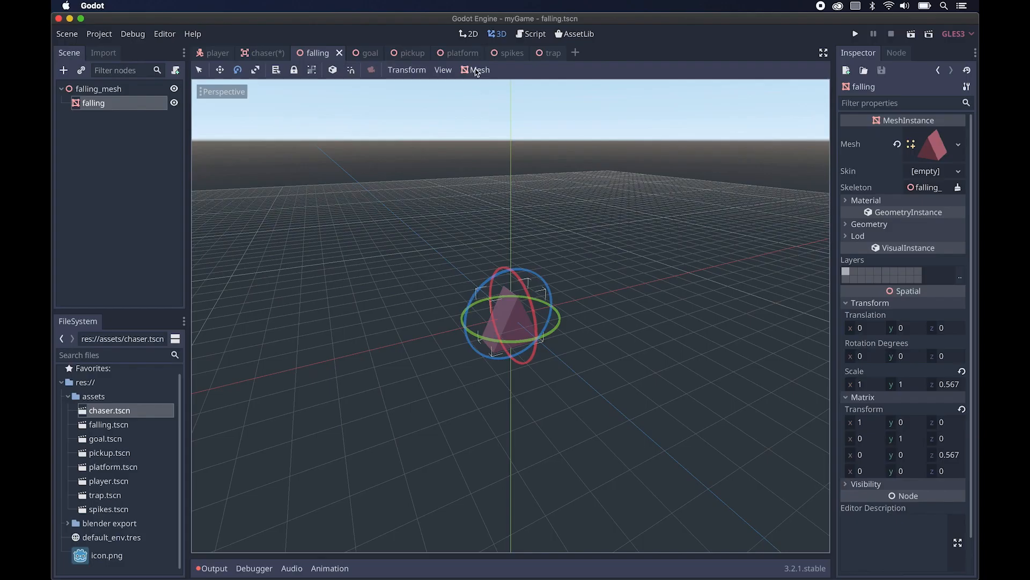
pyautogui.click(476, 71)
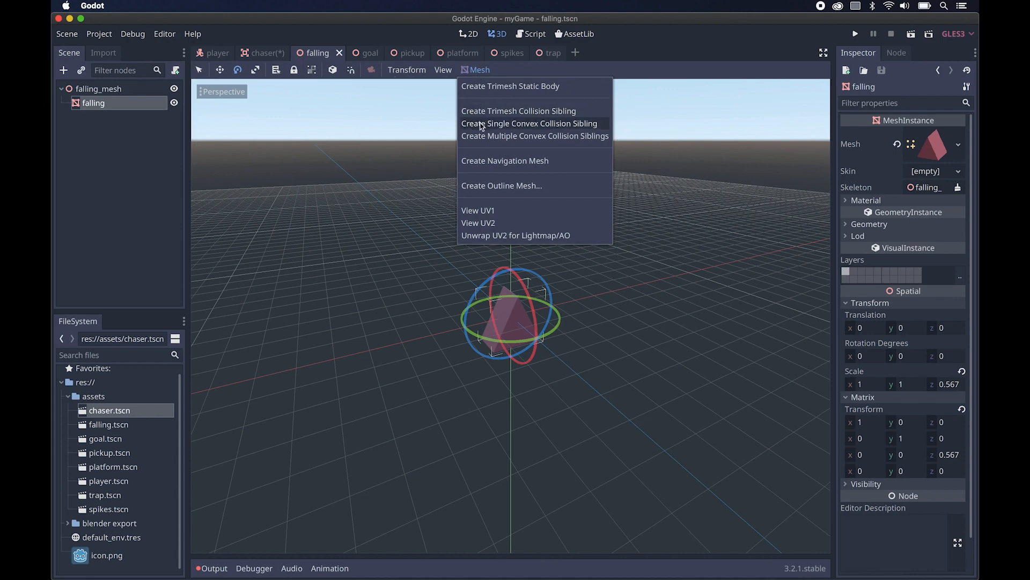
pyautogui.click(597, 124)
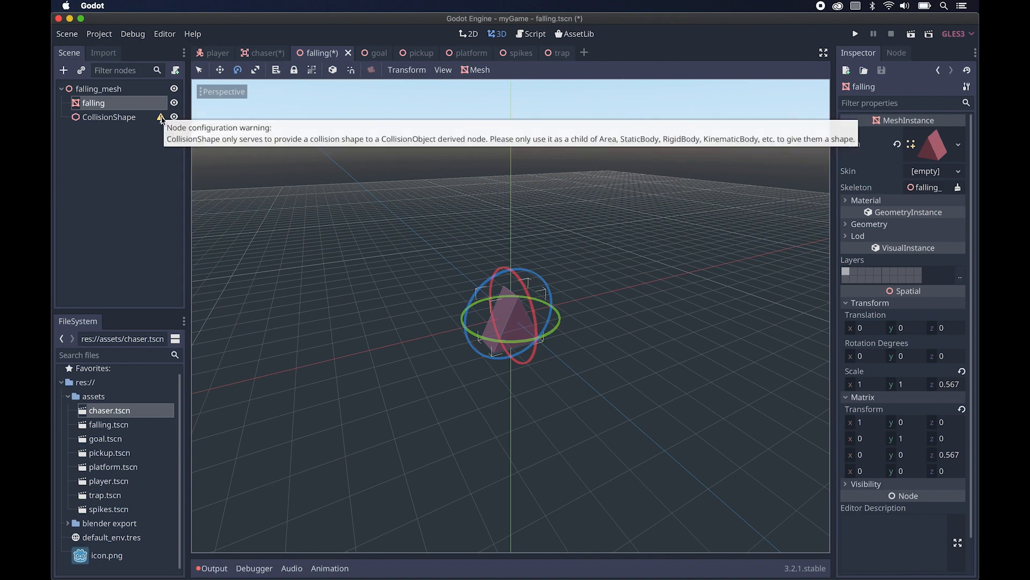
# Change the falling_mesh root node's type to Area and save the falling scene
pyautogui.click(107, 89)
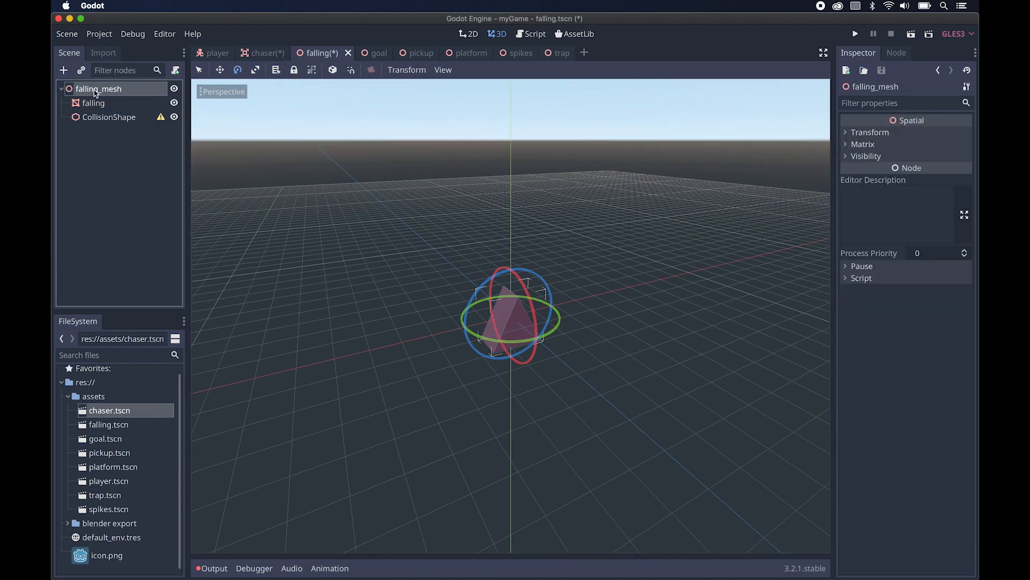
pyautogui.rightClick(97, 94)
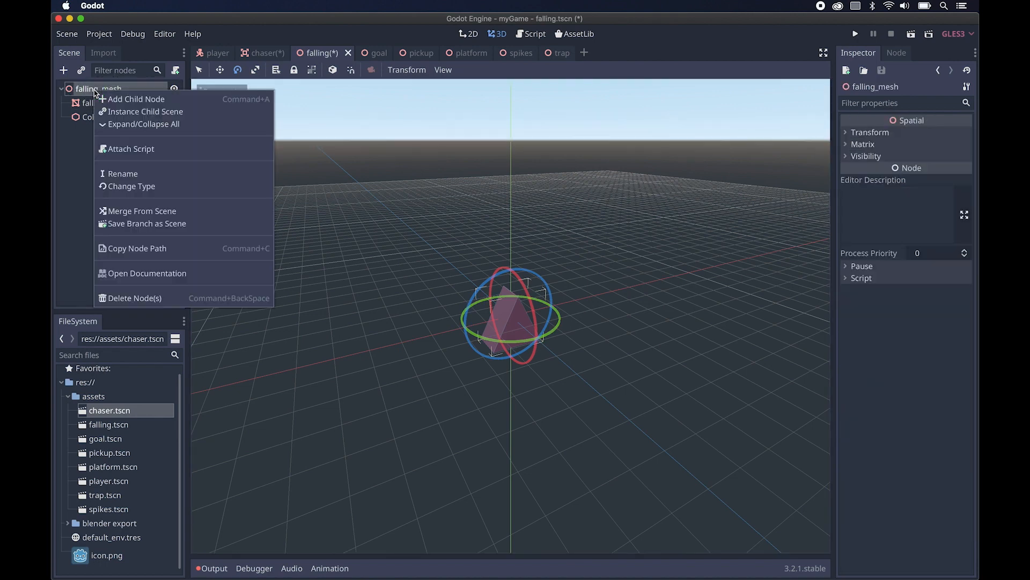
pyautogui.click(148, 188)
pyautogui.write('a')
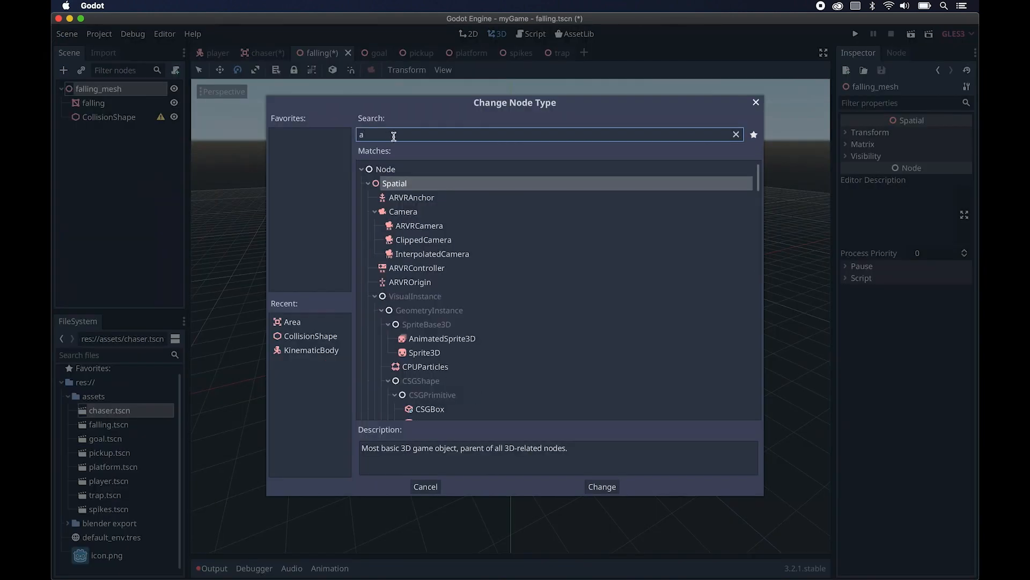
pyautogui.write('rea')
pyautogui.press('Return')
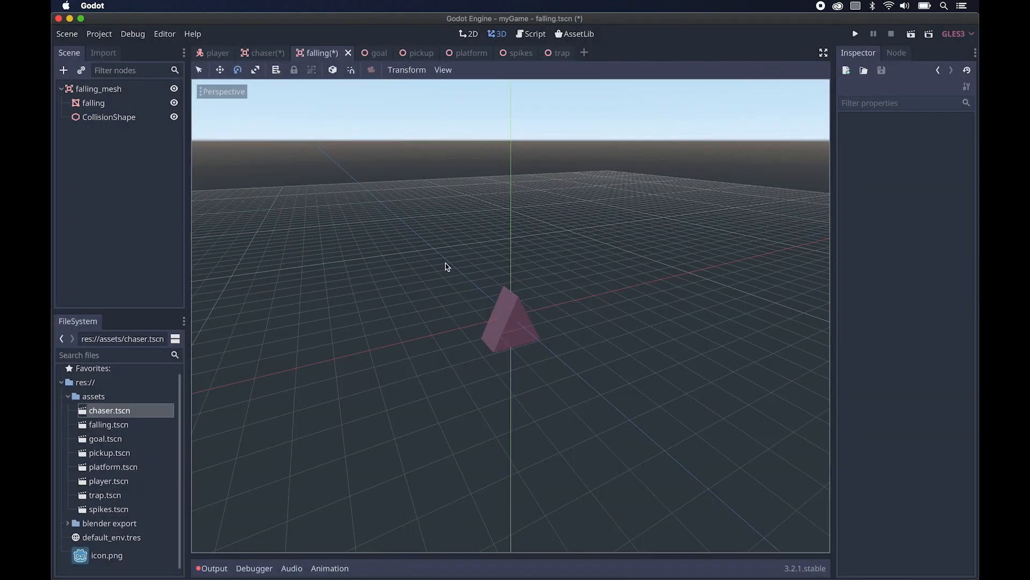
pyautogui.press('super+s')
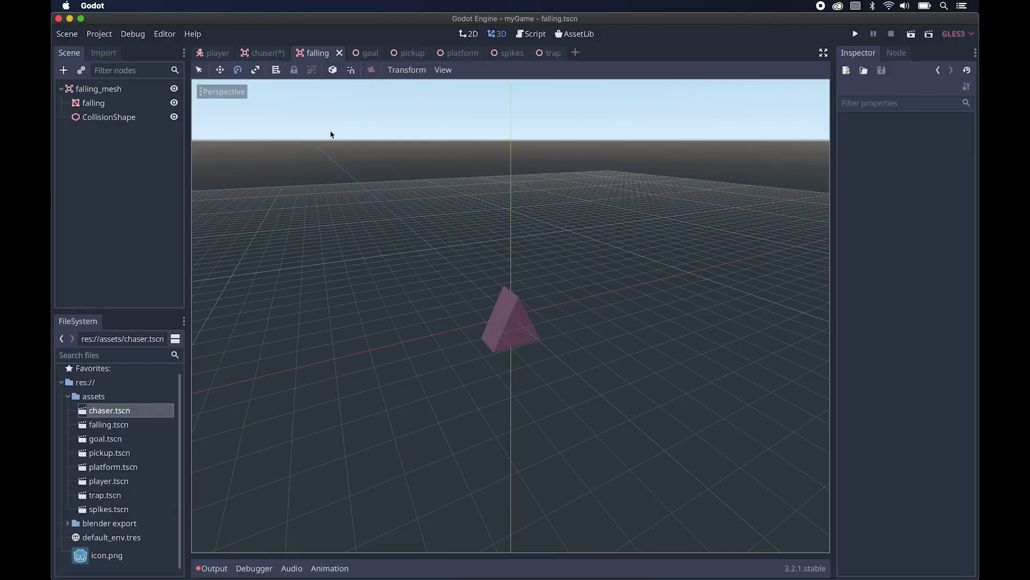
# Save the chaser scene, and reorder the open scenes so spikes and trap come directly after falling
pyautogui.click(262, 52)
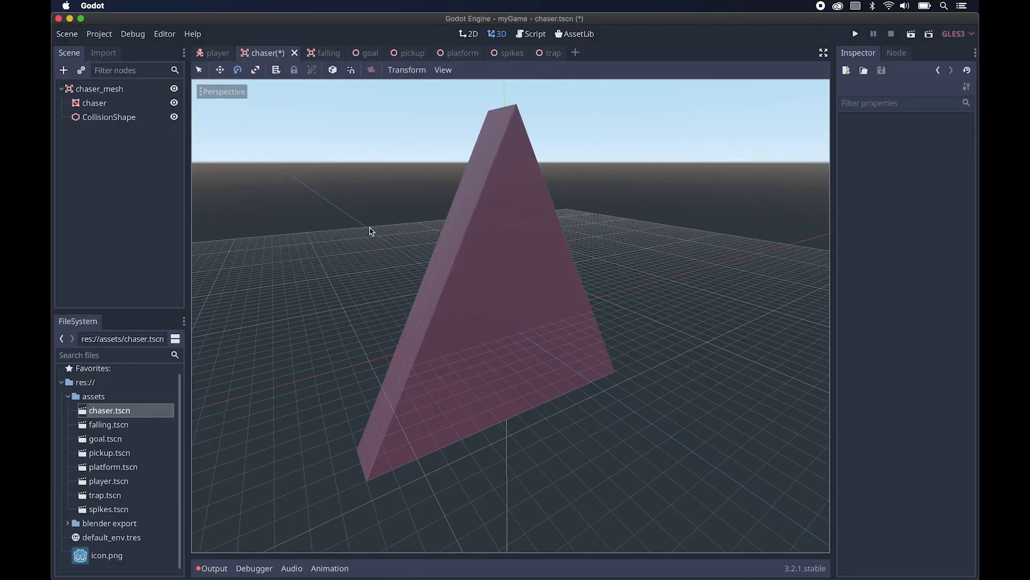
pyautogui.press('super+s')
pyautogui.moveTo(486, 53); pyautogui.dragTo(327, 51)
pyautogui.moveTo(531, 53); pyautogui.dragTo(359, 54)
pyautogui.click(359, 56)
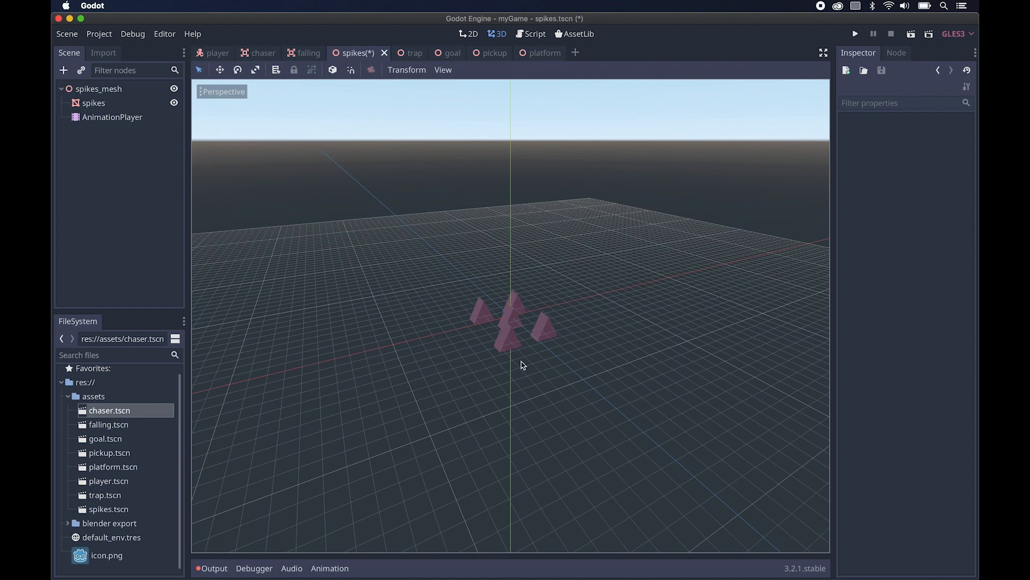
# Preview the spikesAction animation of the spikes scene at 0.7 seconds and return its timeline to 0
pyautogui.click(98, 124)
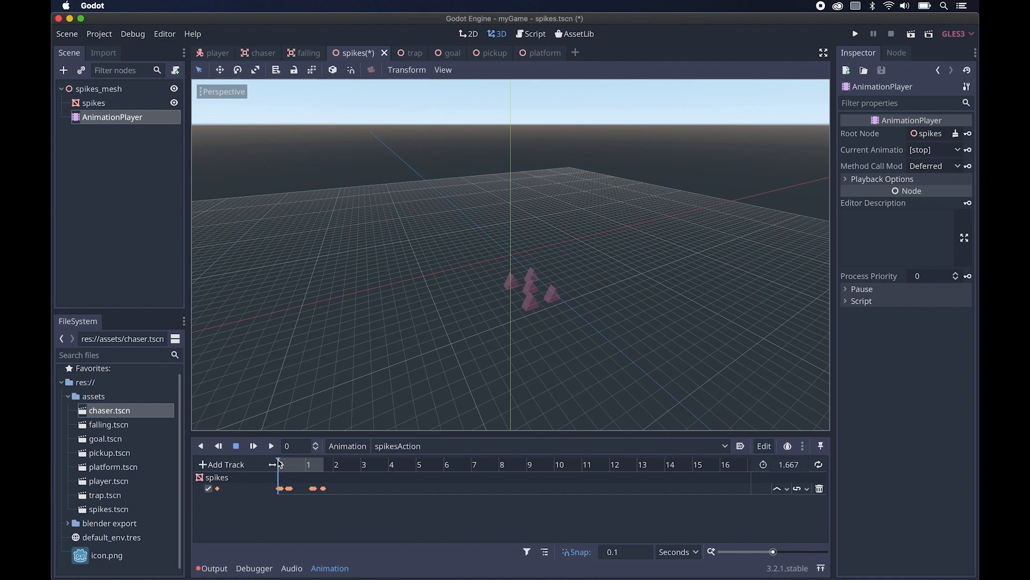
pyautogui.click(297, 464)
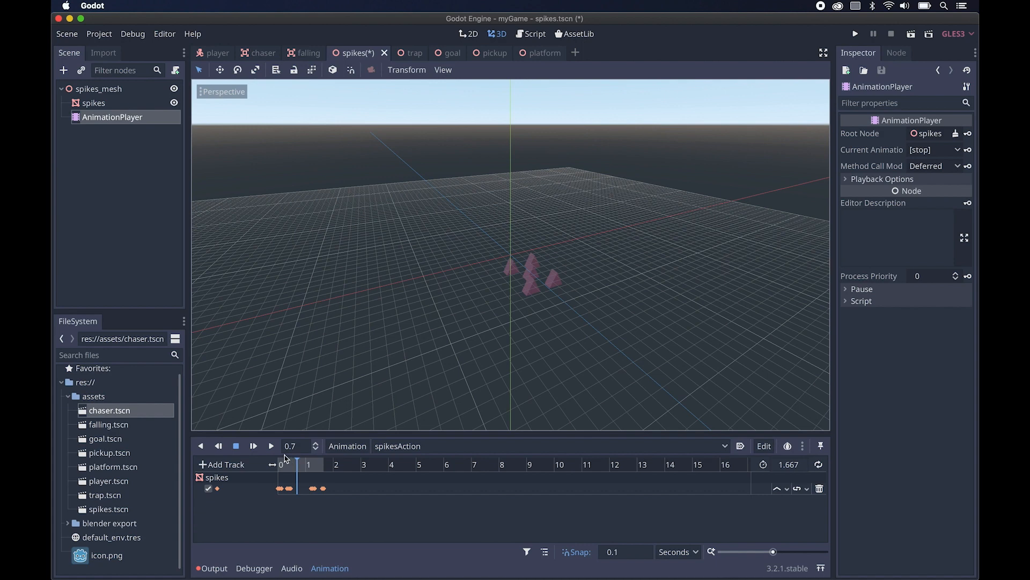
pyautogui.moveTo(298, 466)
pyautogui.mouseDown()
pyautogui.moveTo(327, 467)
pyautogui.moveTo(279, 475)
pyautogui.mouseUp()
pyautogui.click(558, 358)
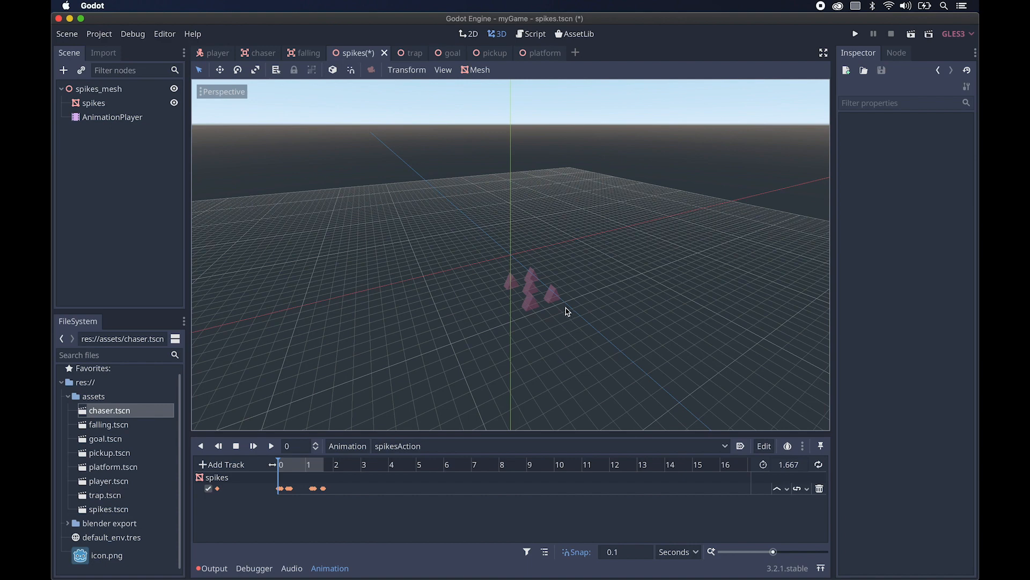
pyautogui.click(536, 321)
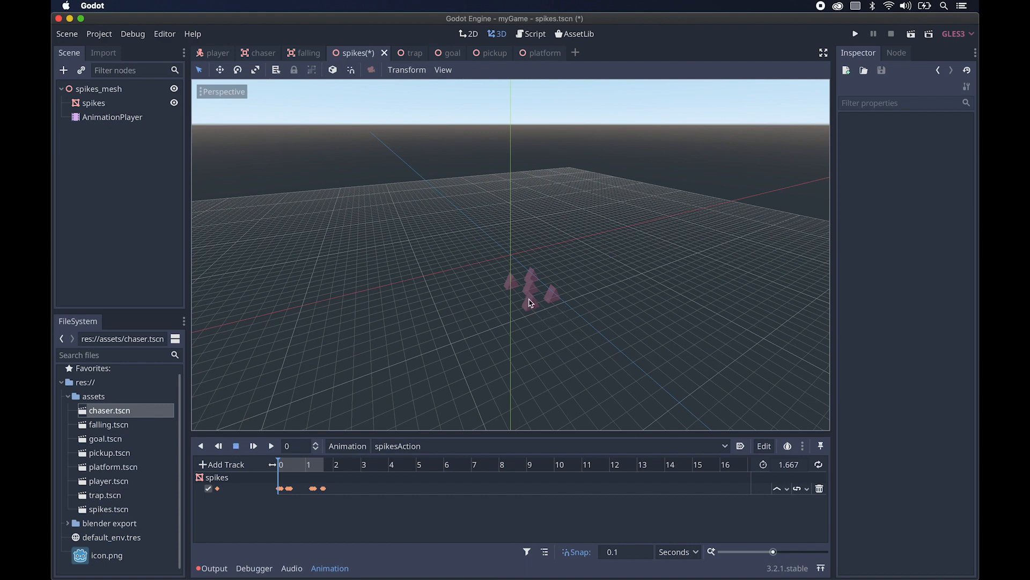
# Delete the AnimationPlayer node from the spikes scene
pyautogui.rightClick(126, 121)
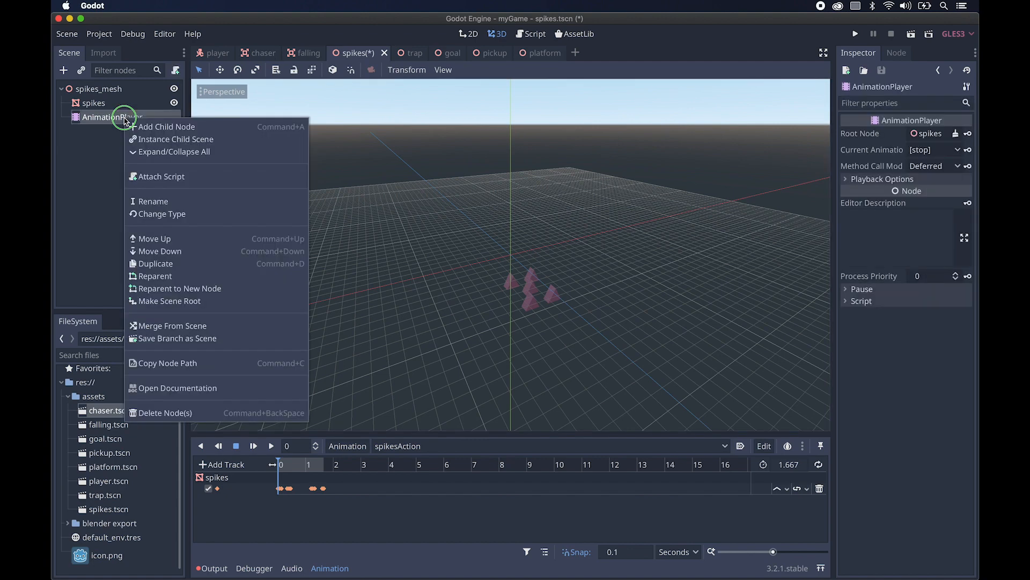
pyautogui.click(173, 411)
pyautogui.click(543, 313)
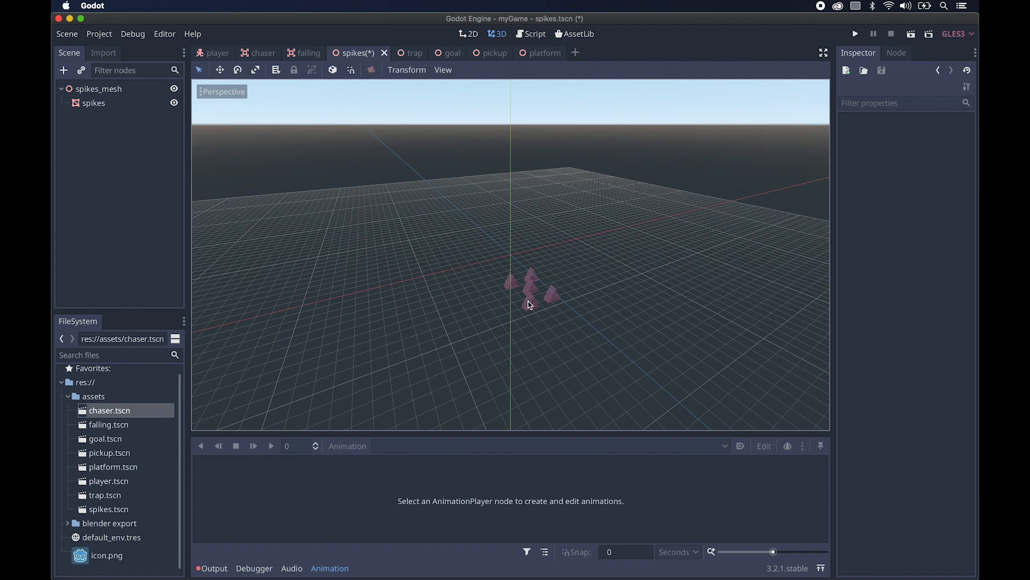
# Set the spikes mesh's translation to 0 on the x, y and z axes
pyautogui.click(533, 310)
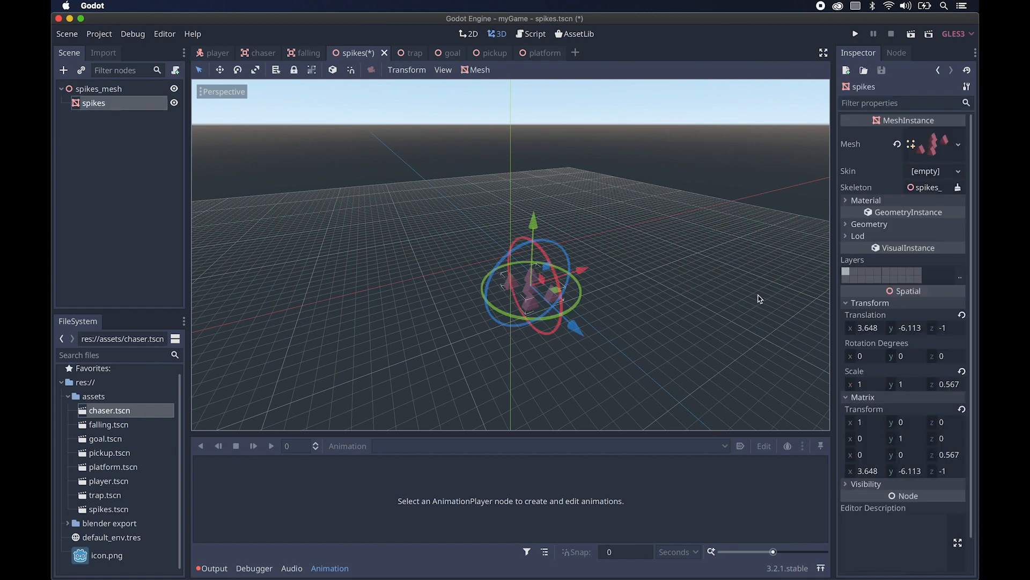
pyautogui.click(870, 332)
pyautogui.write('0')
pyautogui.press('Tab')
pyautogui.write('0')
pyautogui.press('Tab')
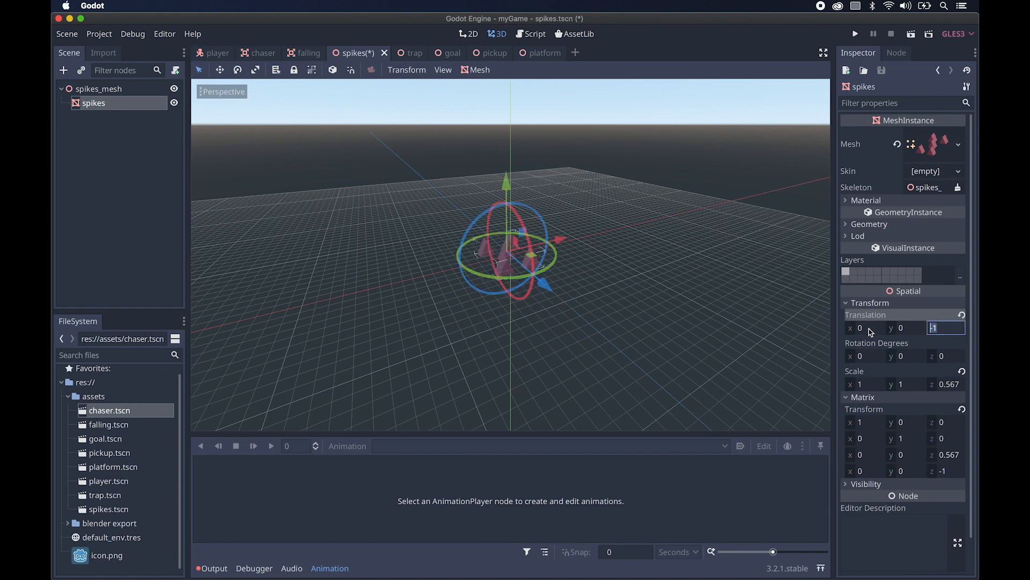
pyautogui.press('Tab')
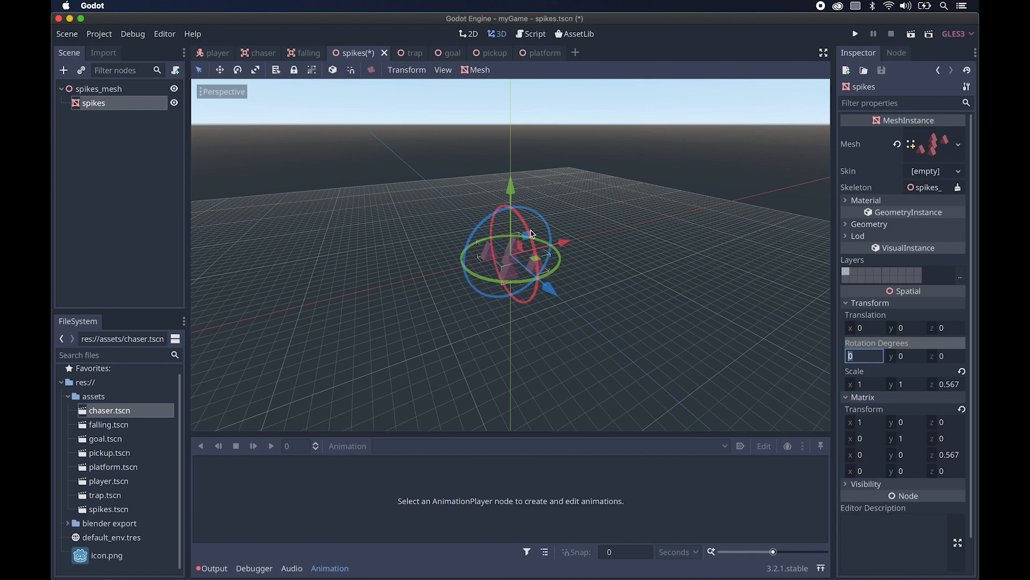
# Create a single convex collision sibling for the spikes mesh
pyautogui.hscroll(-3, 534, 249)
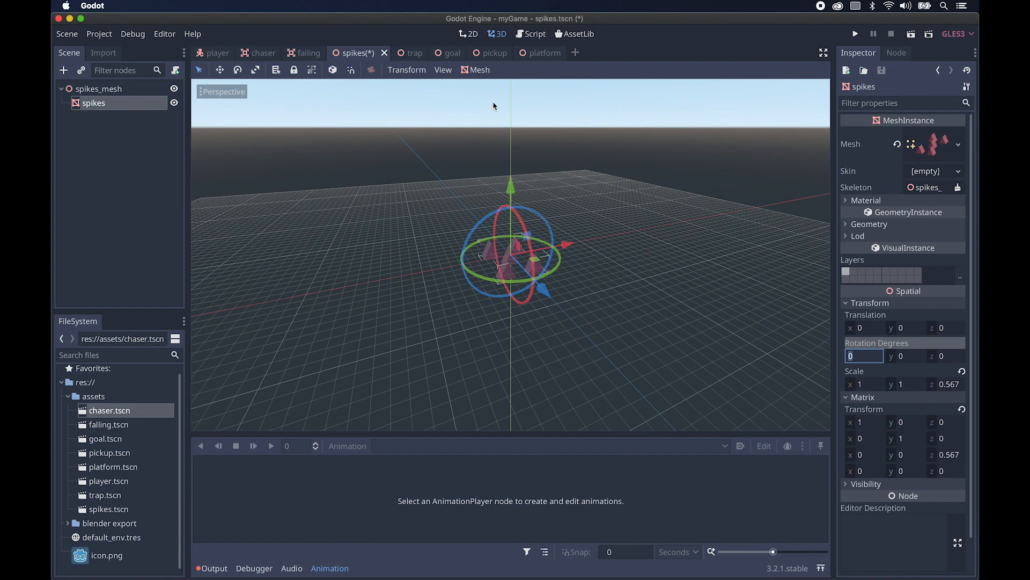
pyautogui.click(477, 72)
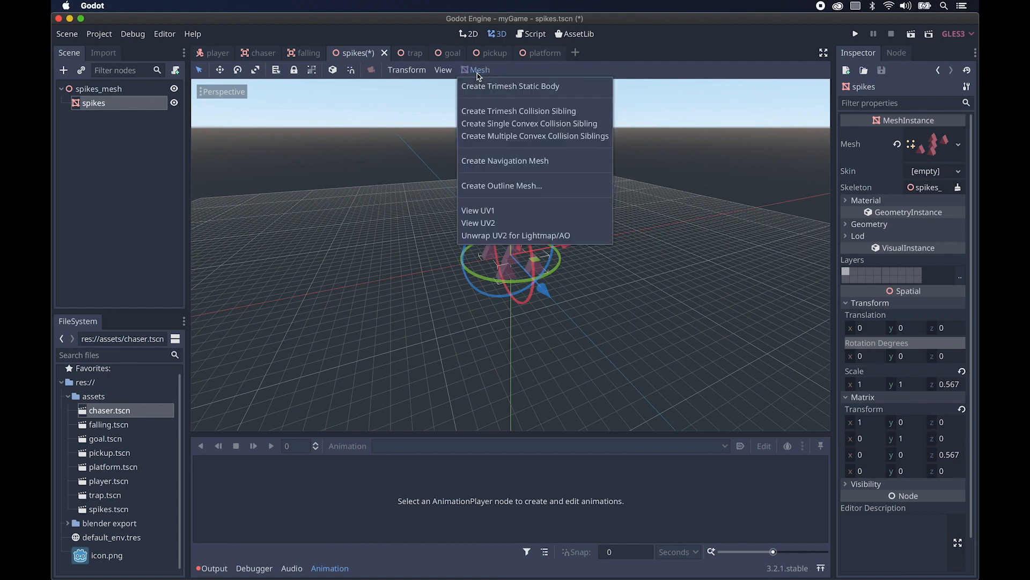
pyautogui.click(528, 127)
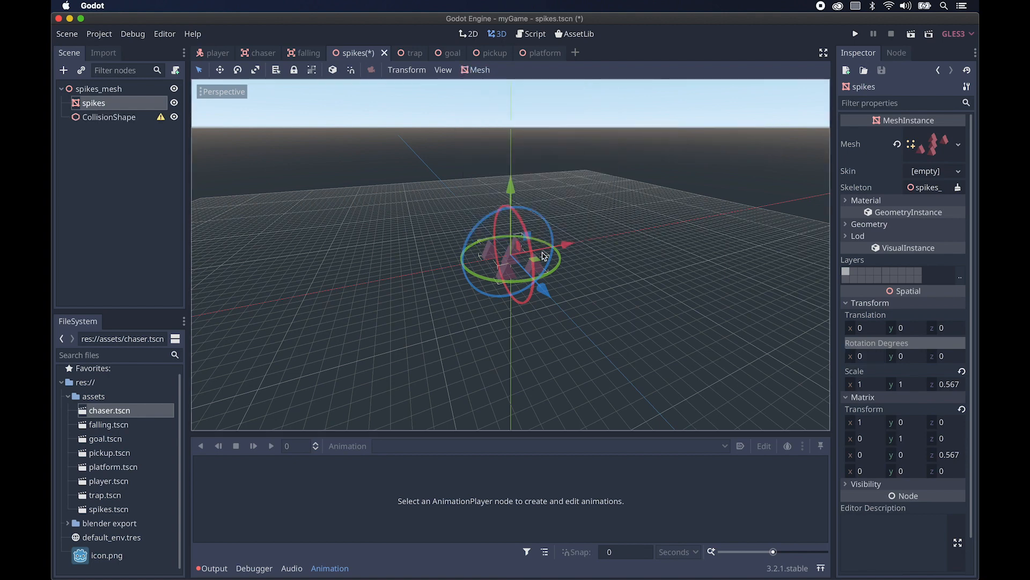
# Examine the spikes mesh up close and read the configuration warning of its CollisionShape
pyautogui.scroll(20, 545, 258)
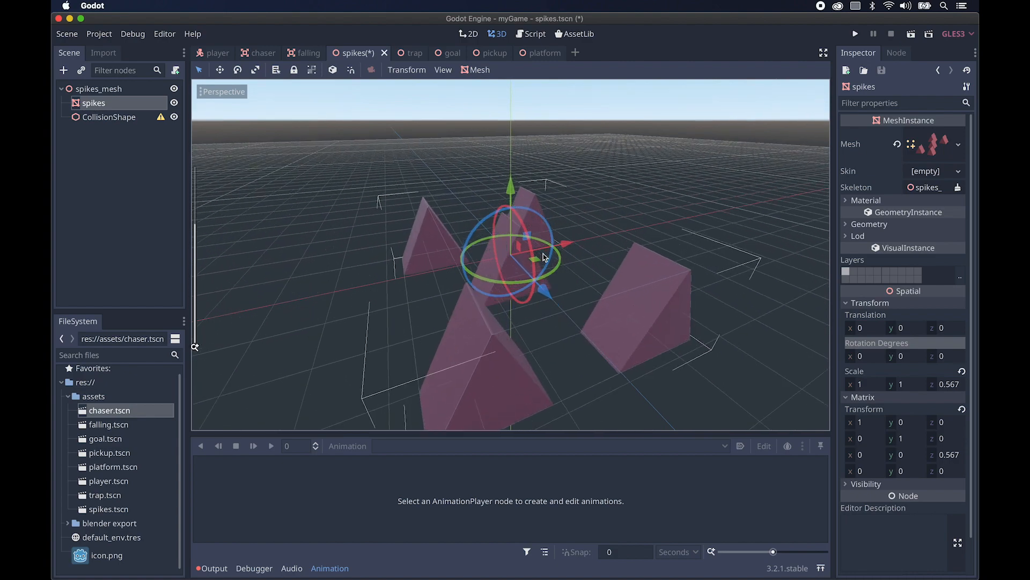
pyautogui.scroll(-4, 545, 257)
pyautogui.moveTo(545, 257); pyautogui.dragTo(470, 345, button='middle')
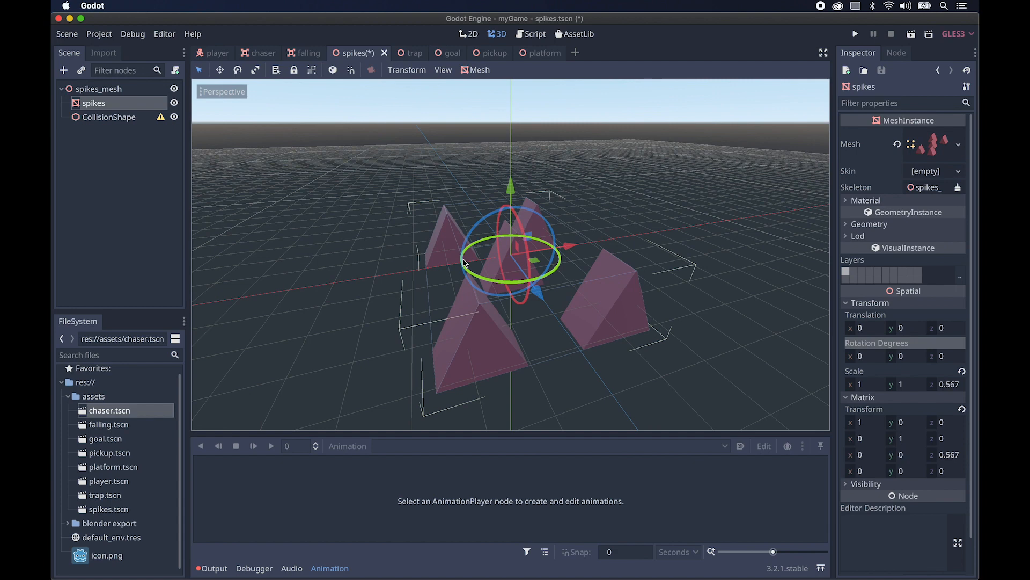
pyautogui.moveTo(520, 259); pyautogui.dragTo(521, 261, button='middle')
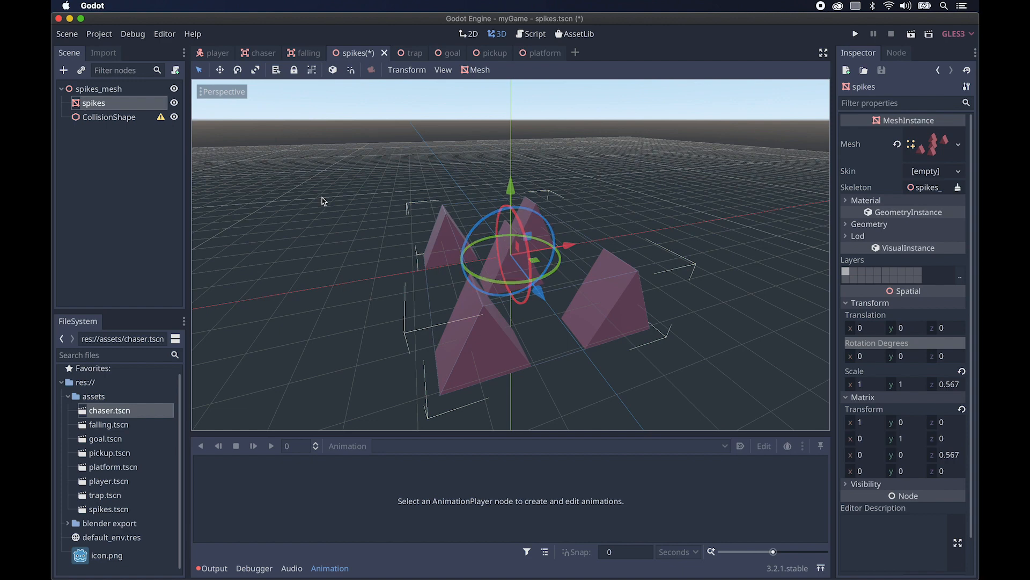
pyautogui.click(160, 118)
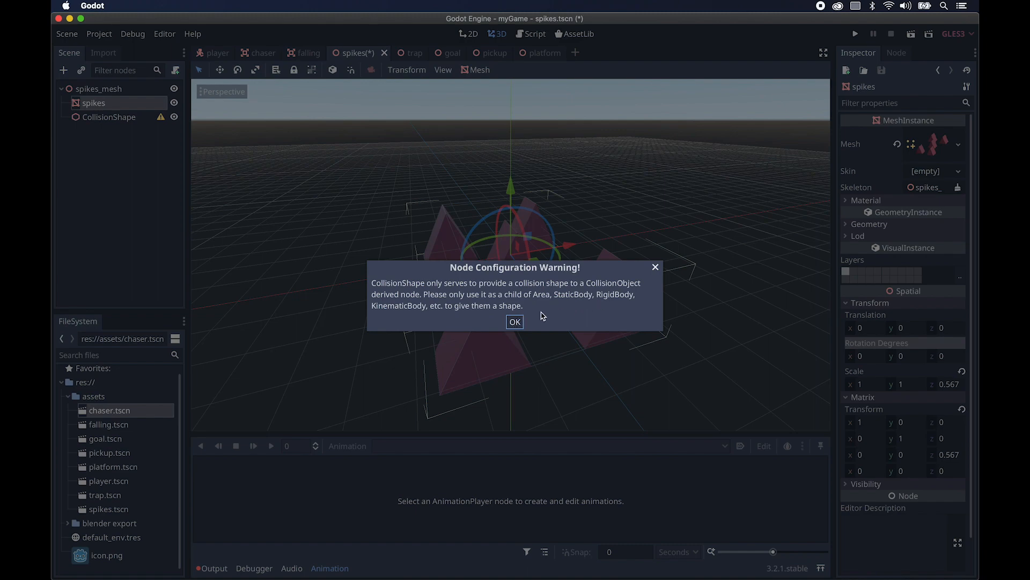
pyautogui.click(515, 322)
# Change the spikes_mesh root node's type to Area and save the spikes scene
pyautogui.click(100, 92)
pyautogui.rightClick(99, 92)
pyautogui.click(134, 192)
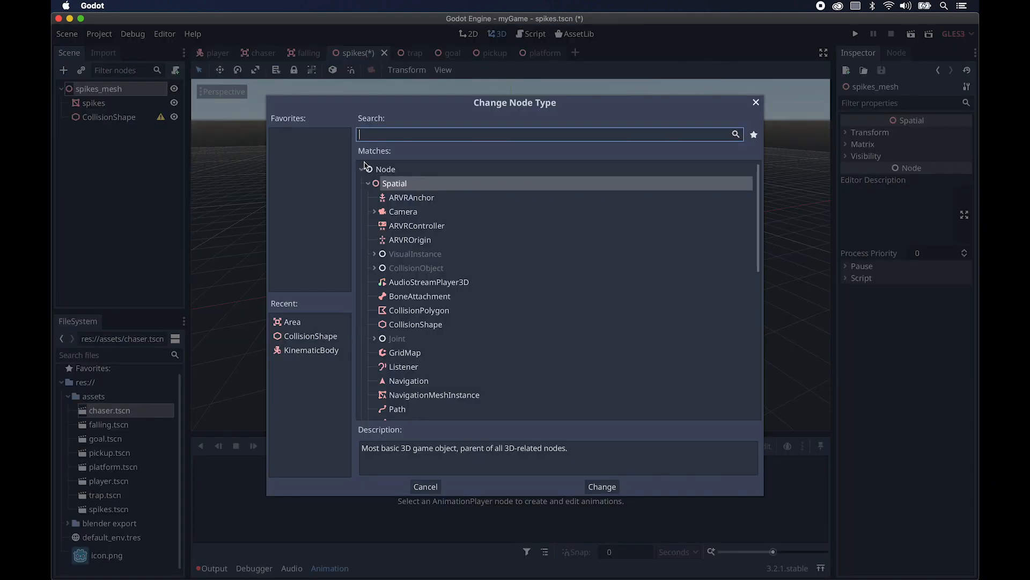
pyautogui.write('area')
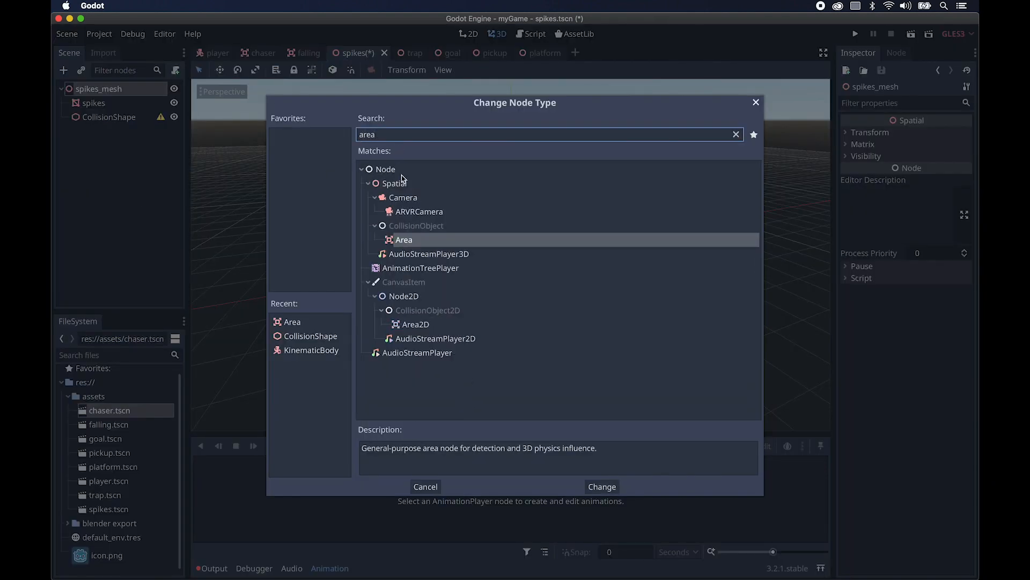
pyautogui.doubleClick(397, 239)
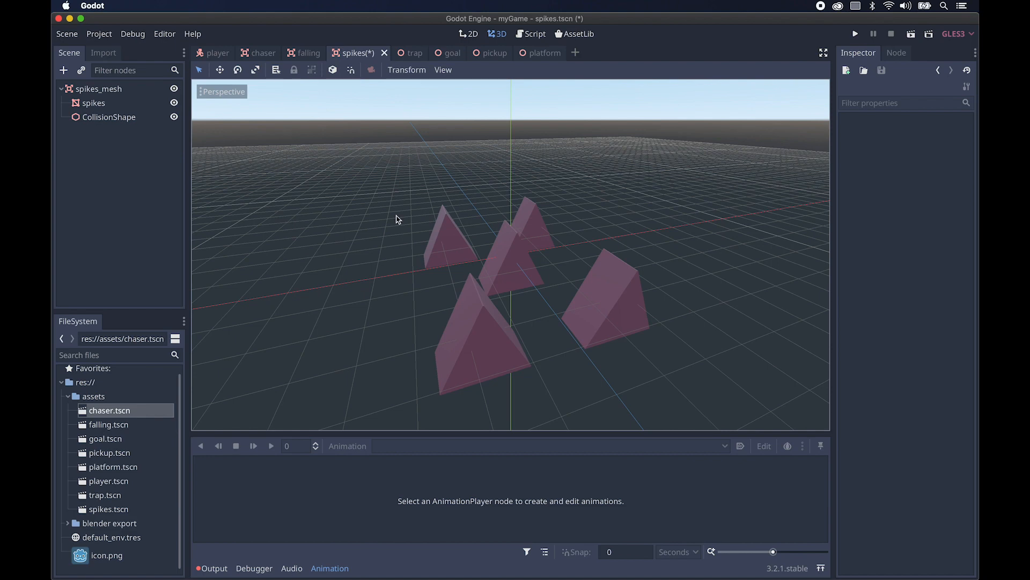
pyautogui.press('super+s')
# Create a single convex collision sibling for the trap mesh in the trap scene
pyautogui.hotkey('ctrl', 'Tab')
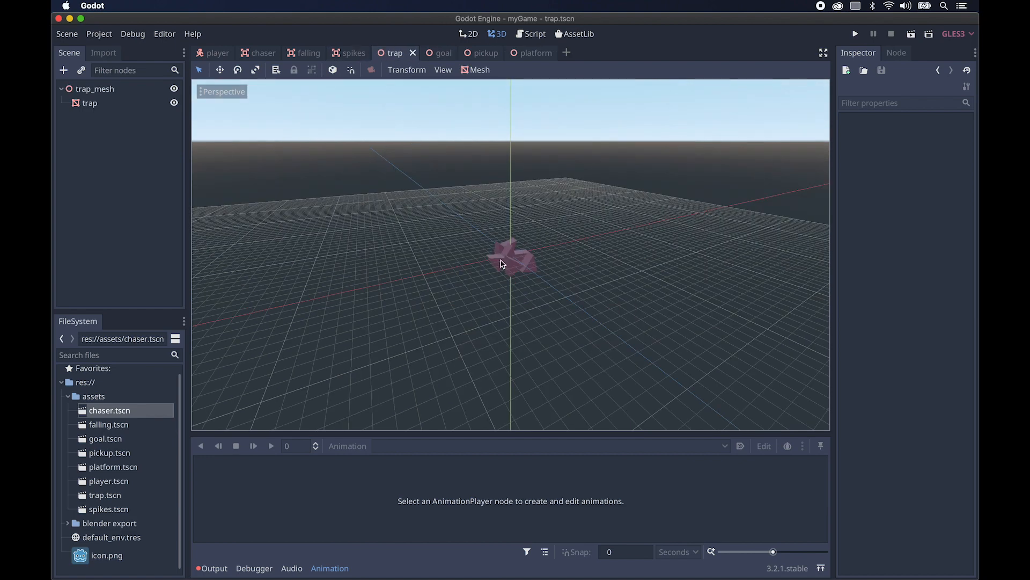
pyautogui.click(503, 264)
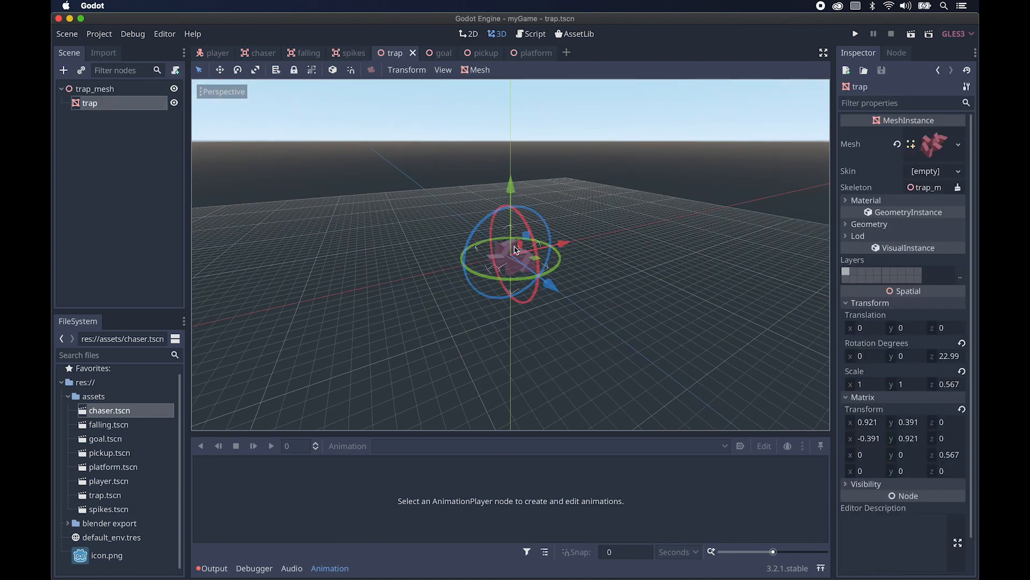
pyautogui.click(475, 71)
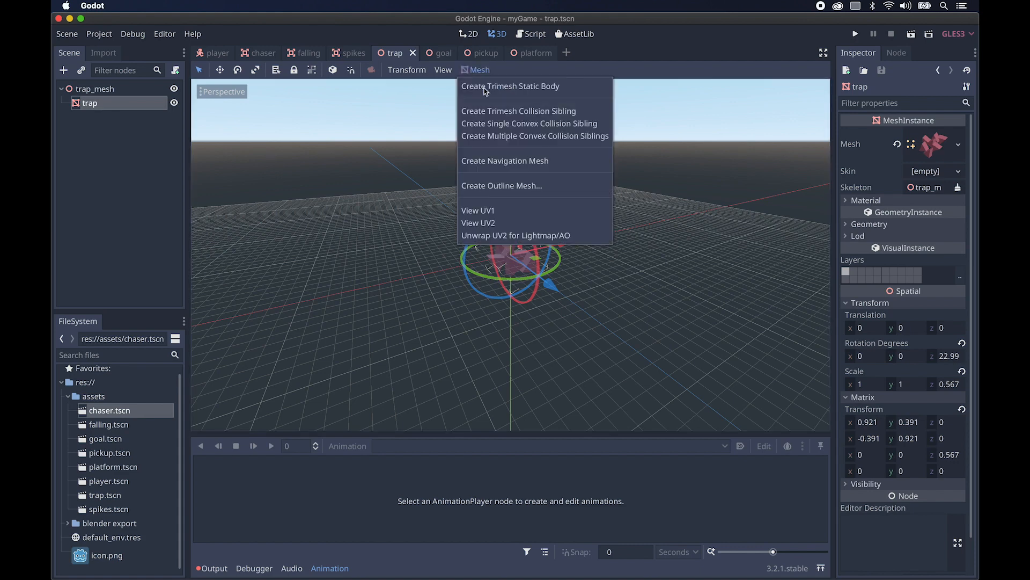
pyautogui.click(492, 129)
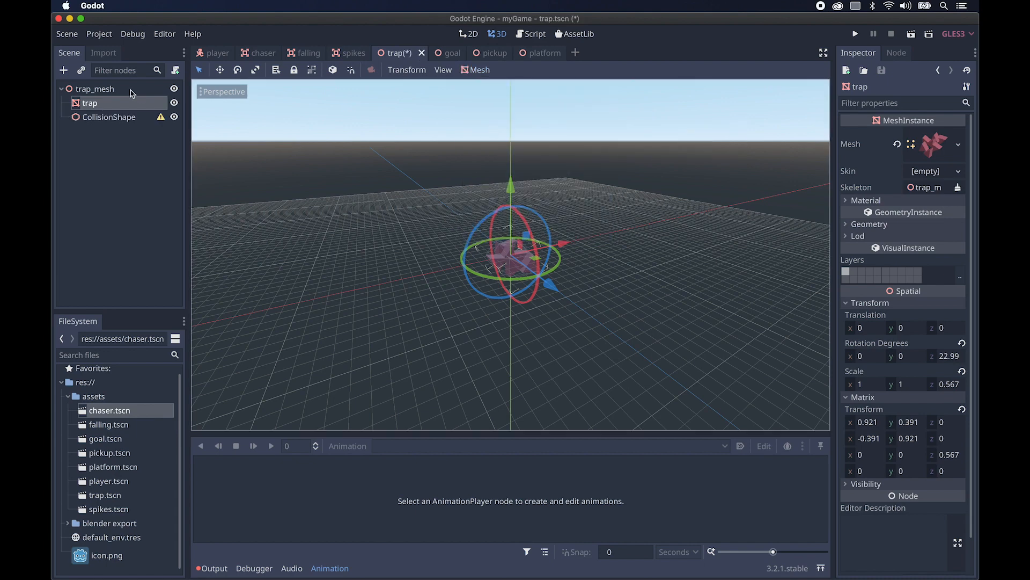
# Change the trap_mesh root node's type to Area and save the trap scene
pyautogui.rightClick(162, 93)
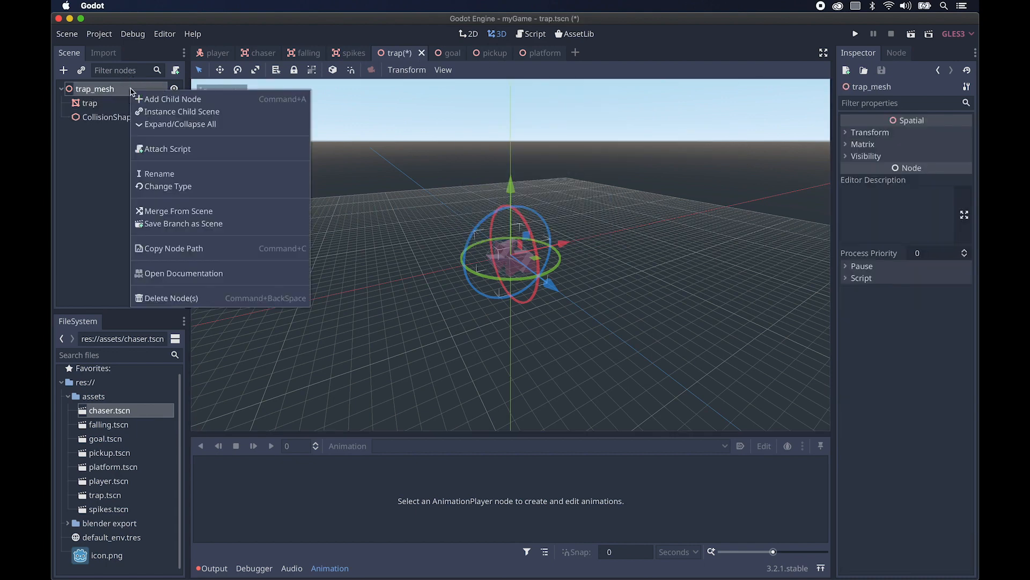
pyautogui.click(160, 187)
pyautogui.write('area')
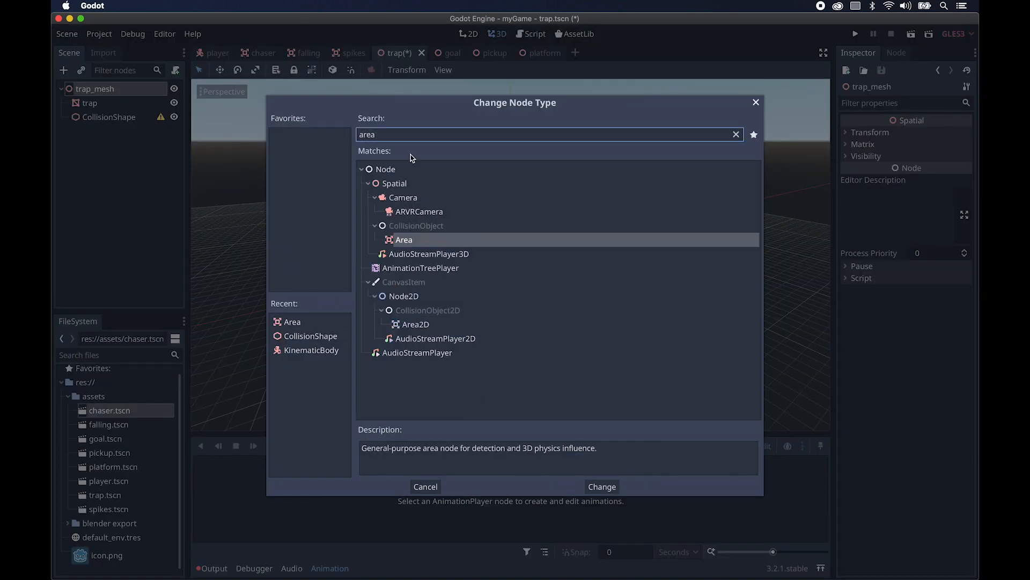
pyautogui.press('Return')
pyautogui.press('super+s')
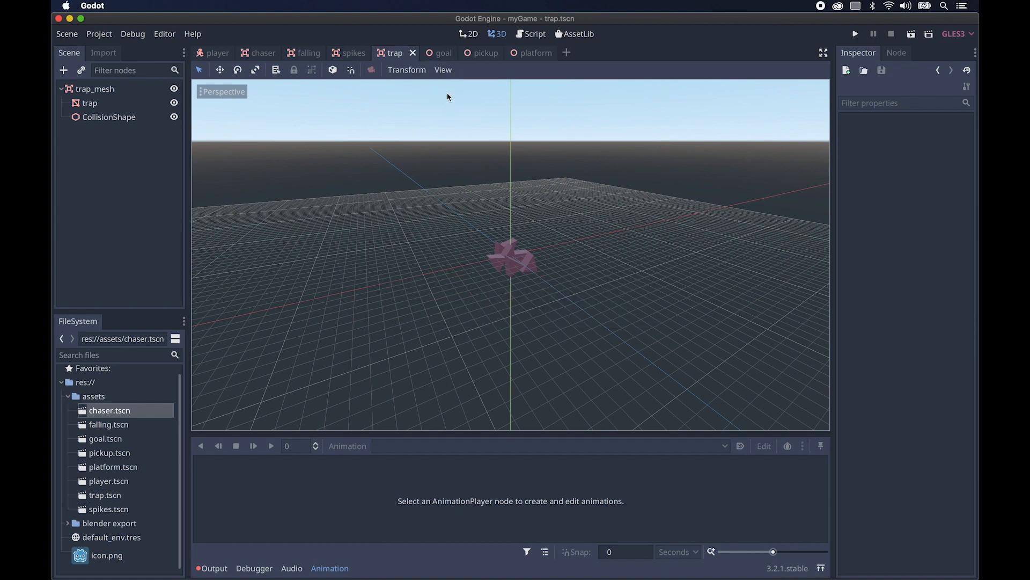
# In the goal scene, enable looping for the goalAction animation, preview its playback, and set it to autoplay on load
pyautogui.click(441, 53)
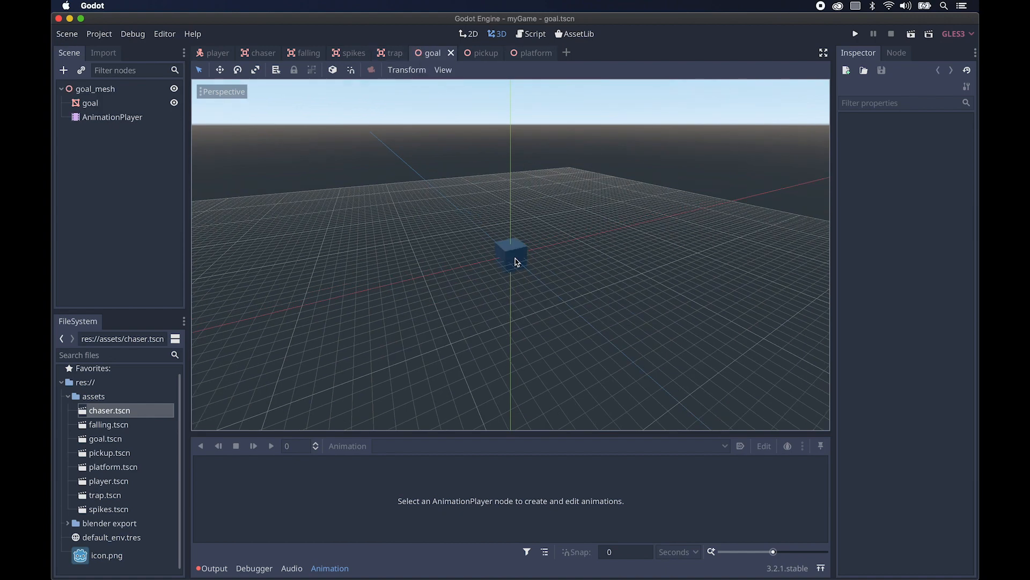
pyautogui.click(138, 117)
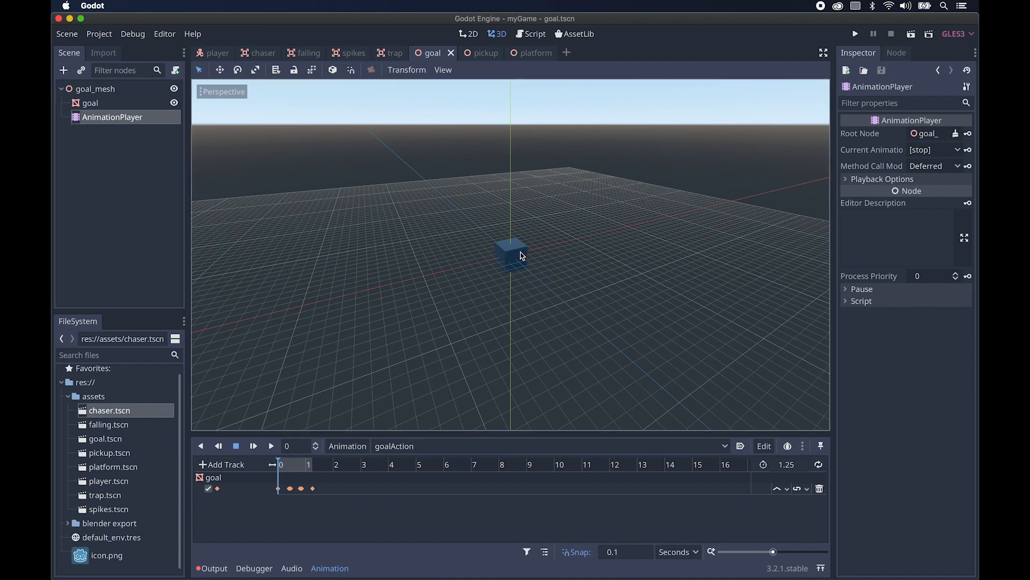
pyautogui.click(272, 447)
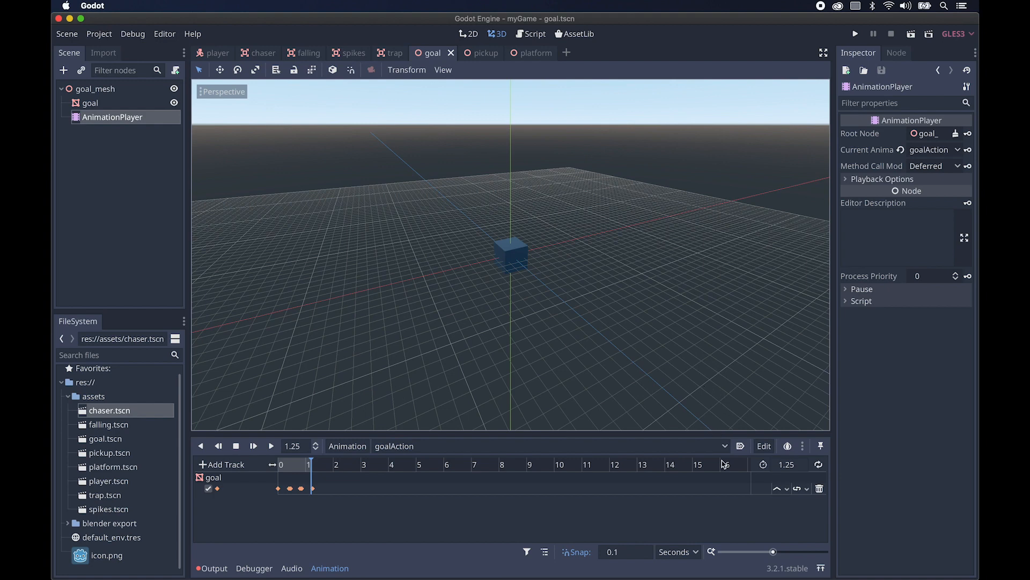
pyautogui.click(820, 466)
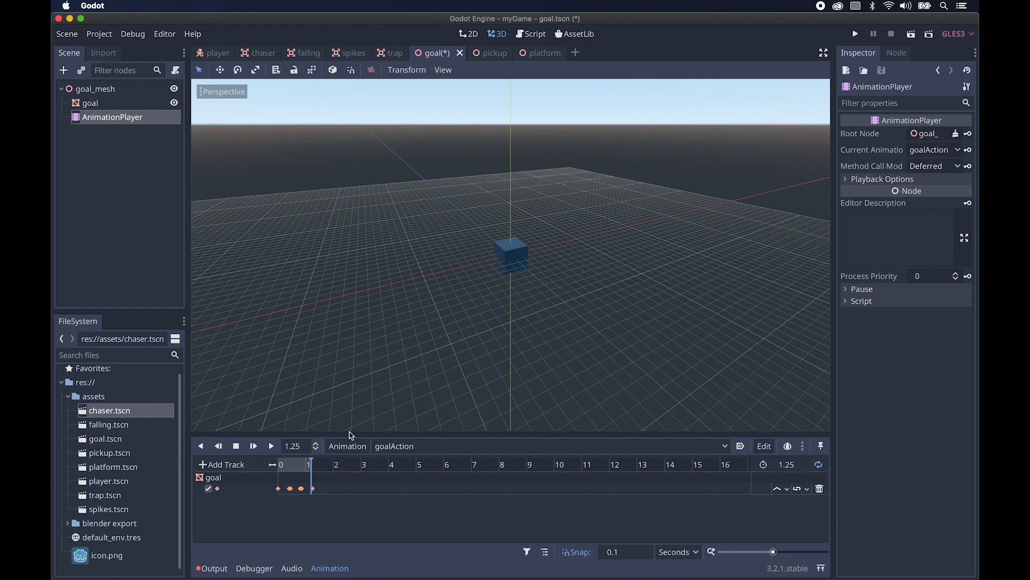
pyautogui.click(274, 447)
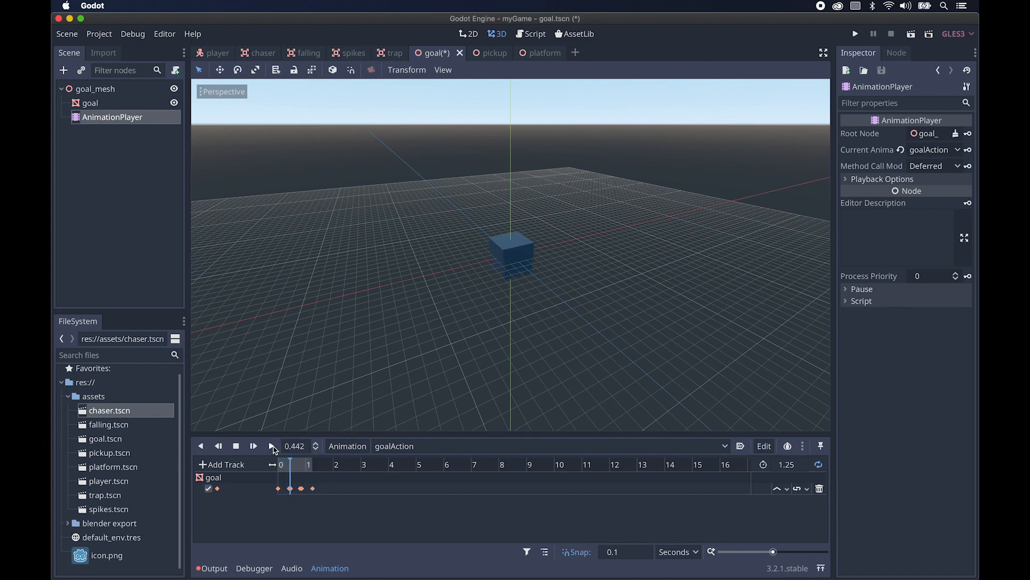
pyautogui.click(238, 448)
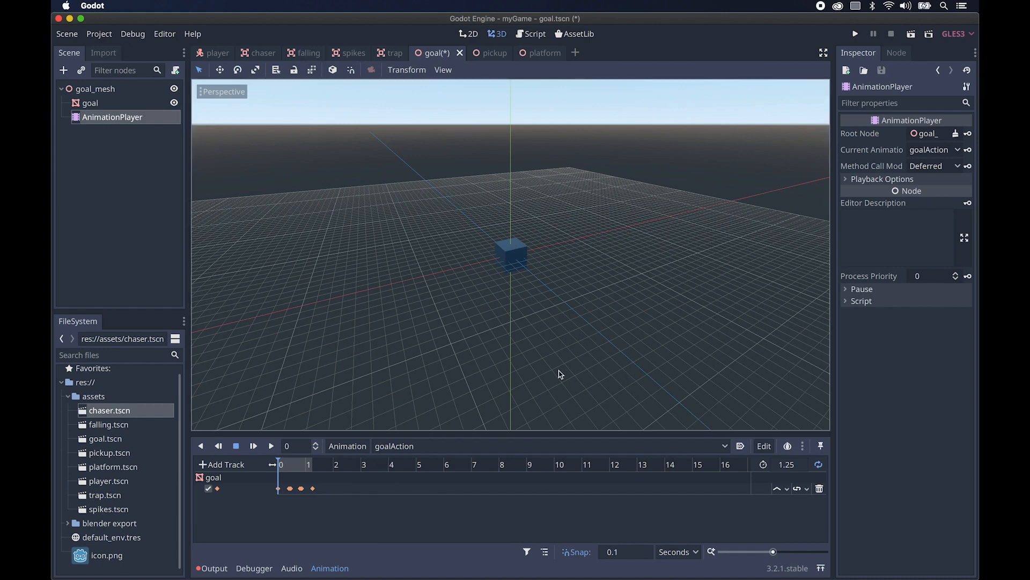
pyautogui.click(741, 446)
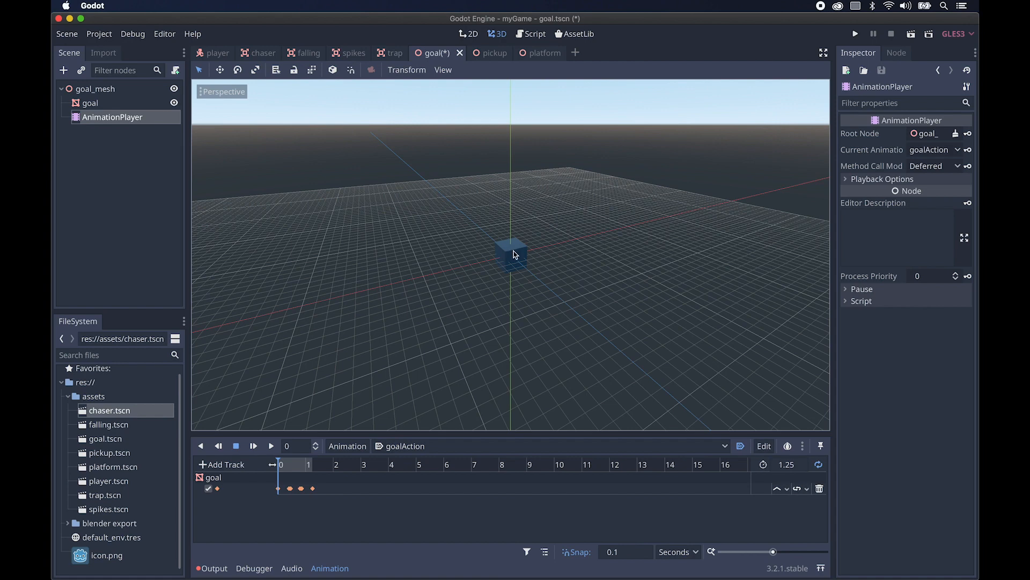
# Add a CollisionShape as a child of the goal mesh and give it a new BoxShape
pyautogui.click(94, 108)
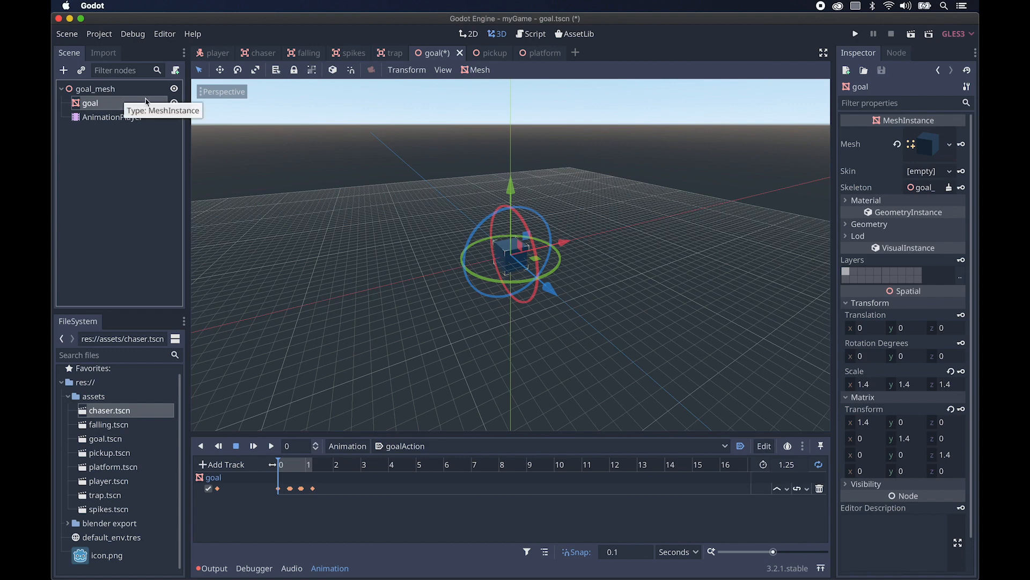
pyautogui.click(63, 71)
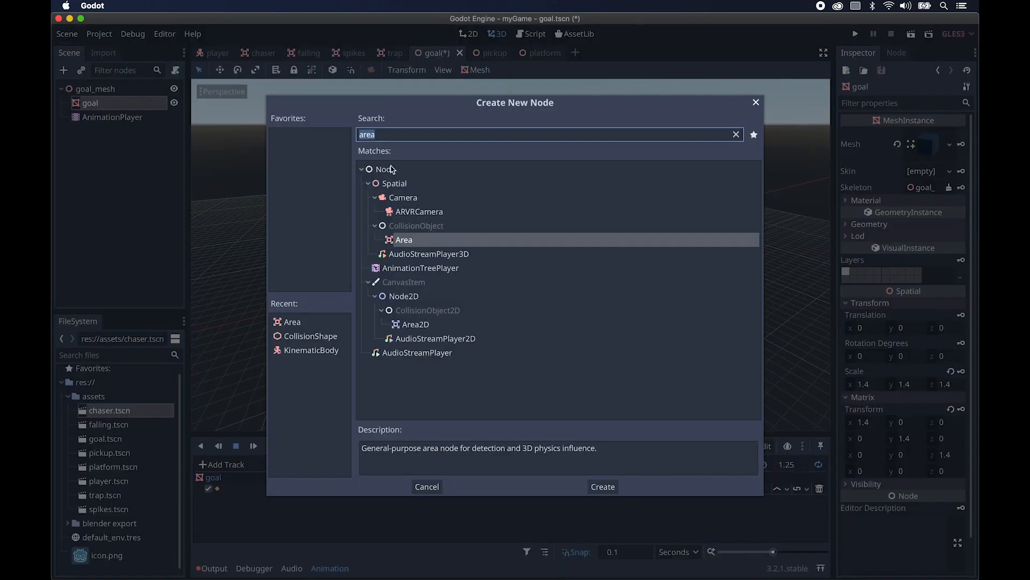
pyautogui.write('collision')
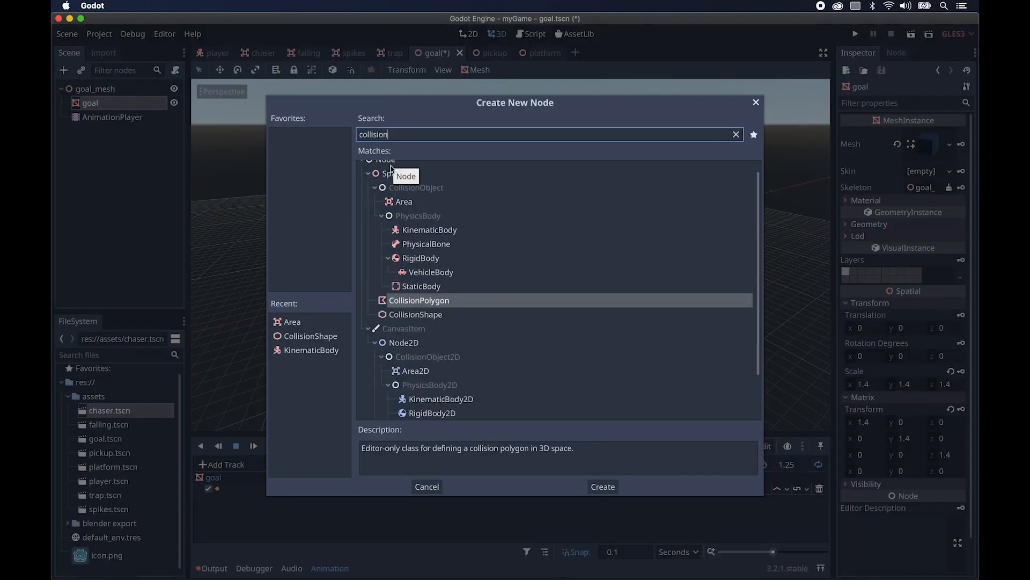
pyautogui.doubleClick(415, 315)
pyautogui.click(944, 135)
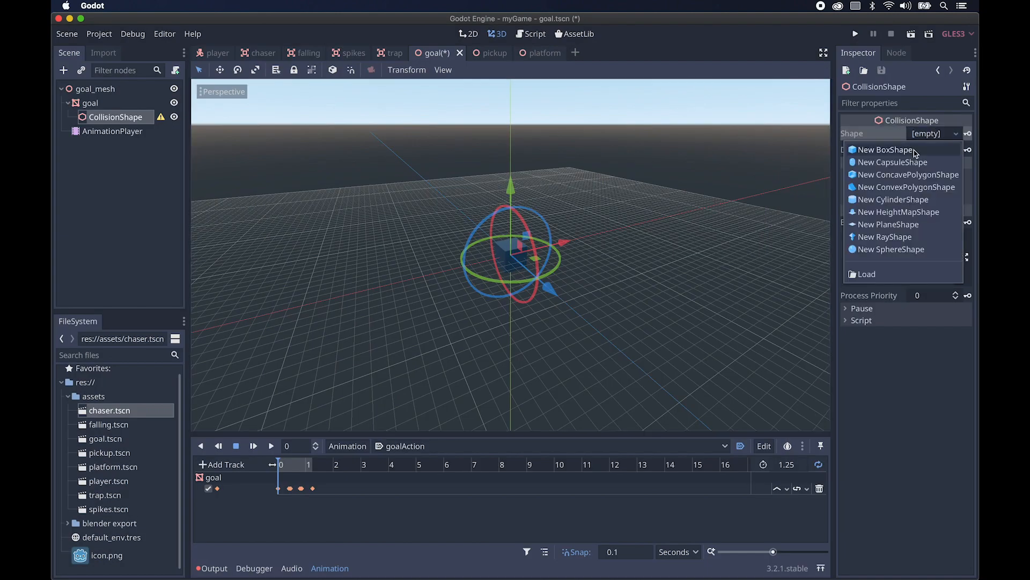
pyautogui.click(916, 152)
# Scale the collision box slightly larger than the goal cube and move the CollisionShape directly under goal_mesh
pyautogui.scroll(4, 607, 246)
pyautogui.scroll(-1, 607, 246)
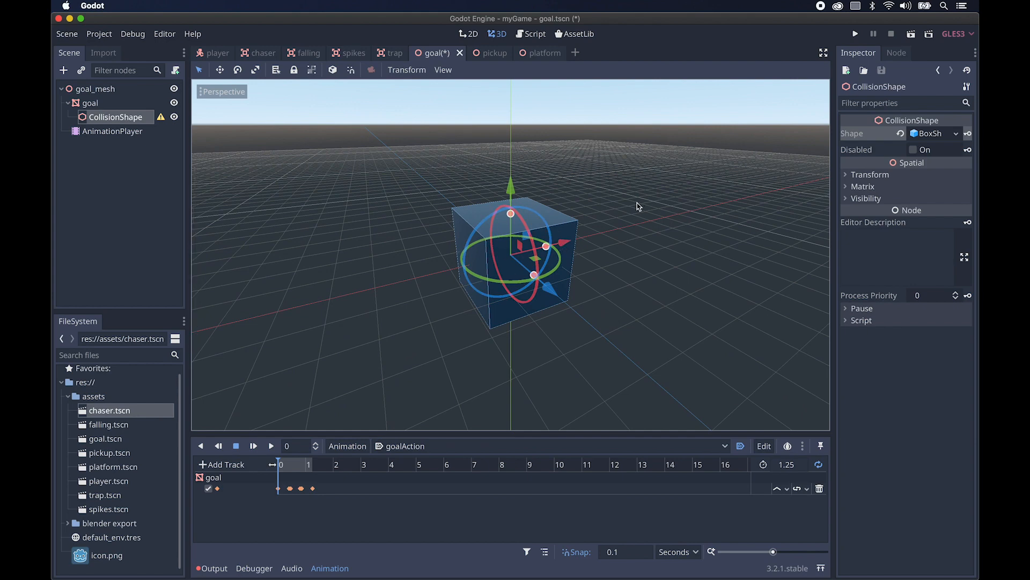
pyautogui.scroll(-1, 637, 205)
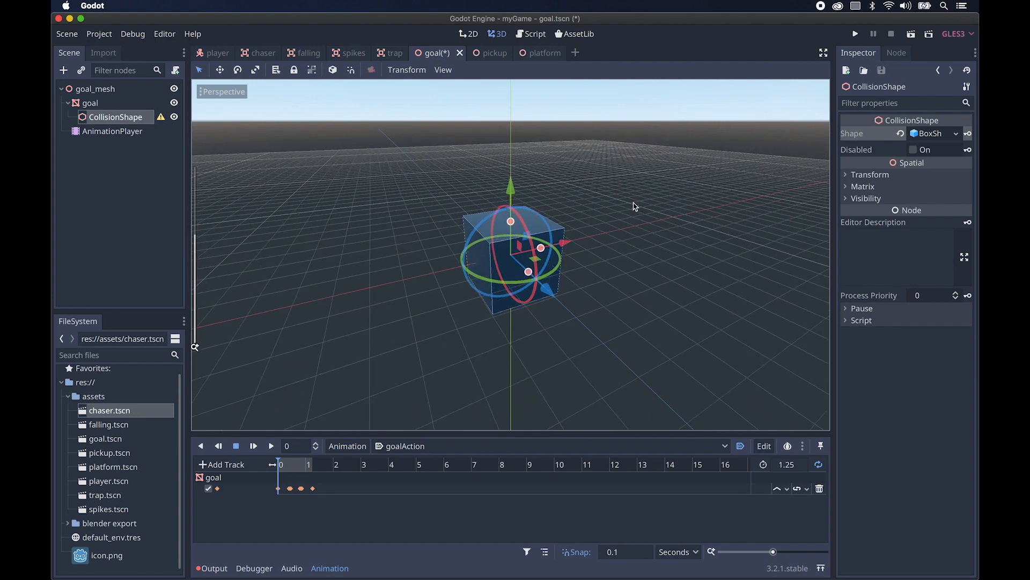
pyautogui.press('r')
pyautogui.moveTo(651, 198)
pyautogui.mouseDown()
pyautogui.moveTo(642, 205)
pyautogui.moveTo(667, 189)
pyautogui.mouseUp()
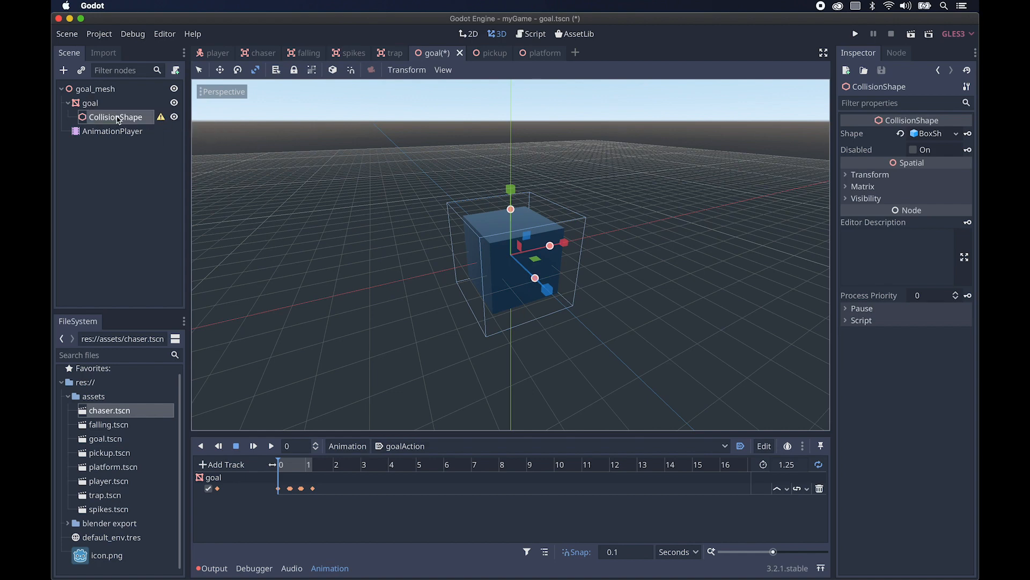
pyautogui.moveTo(87, 119)
pyautogui.mouseDown()
pyautogui.moveTo(102, 100)
pyautogui.moveTo(94, 106)
pyautogui.mouseUp()
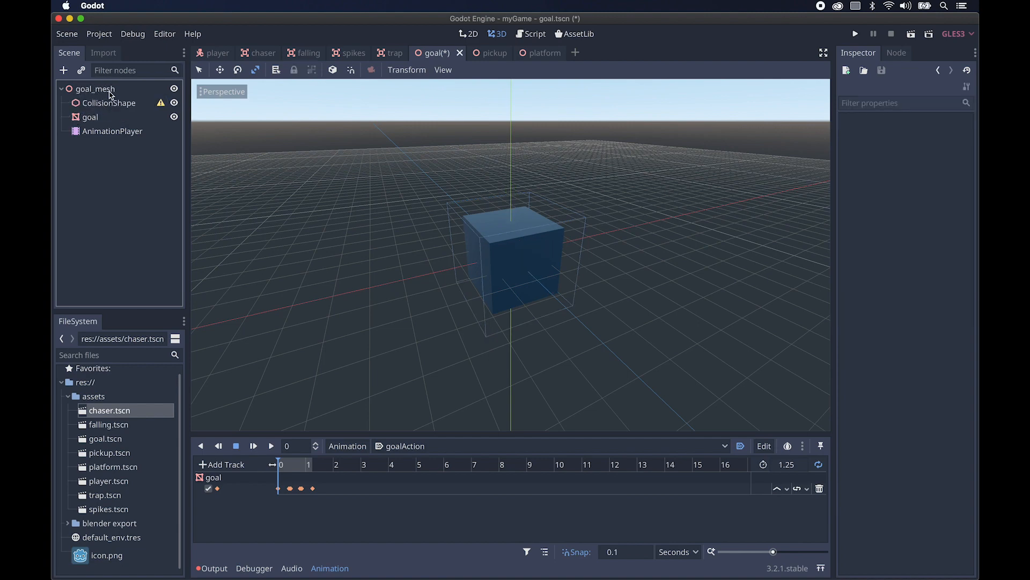
# Change the goal_mesh root node's type to Area and save the goal scene
pyautogui.rightClick(112, 95)
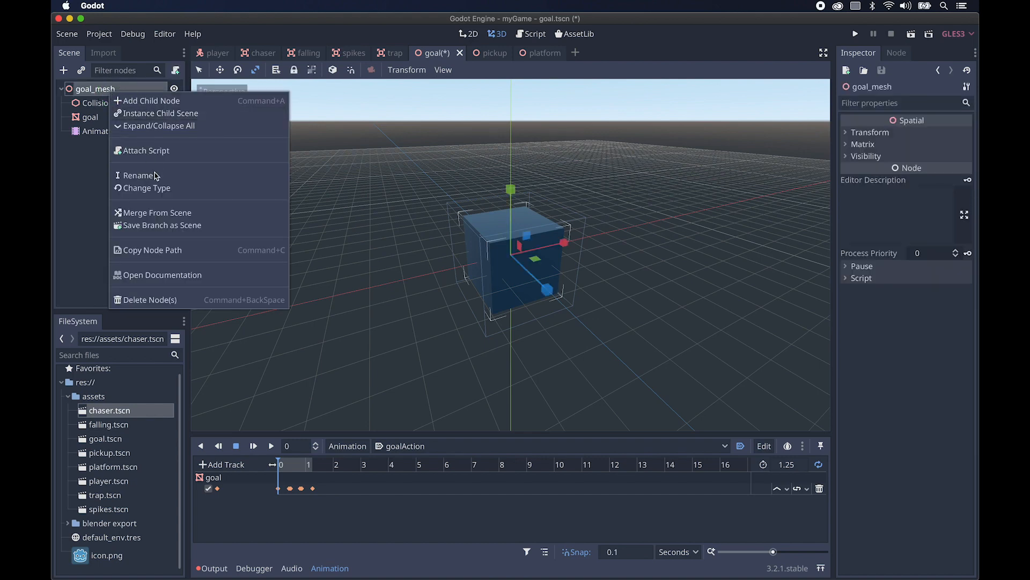
pyautogui.click(146, 188)
pyautogui.write('area')
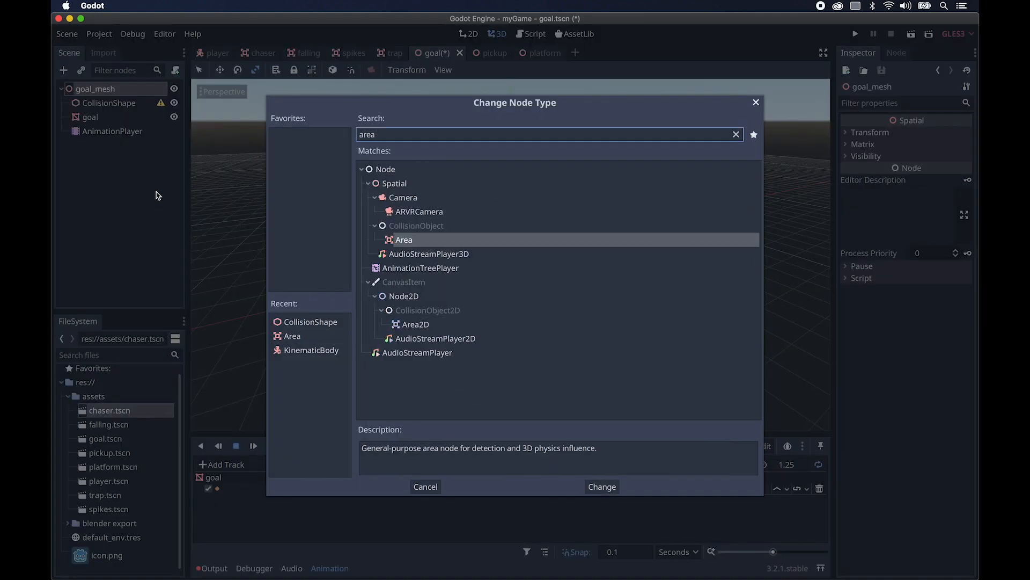
pyautogui.press('Return')
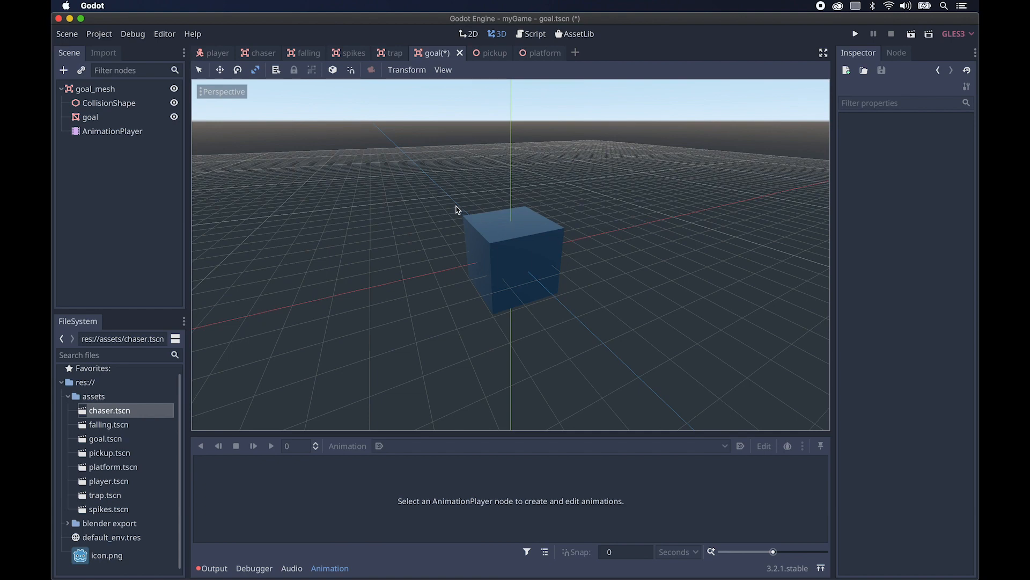
pyautogui.press('super+s')
# In the pickup scene, preview the pickupAction animation, enable its looping, and set it to autoplay on load
pyautogui.click(482, 53)
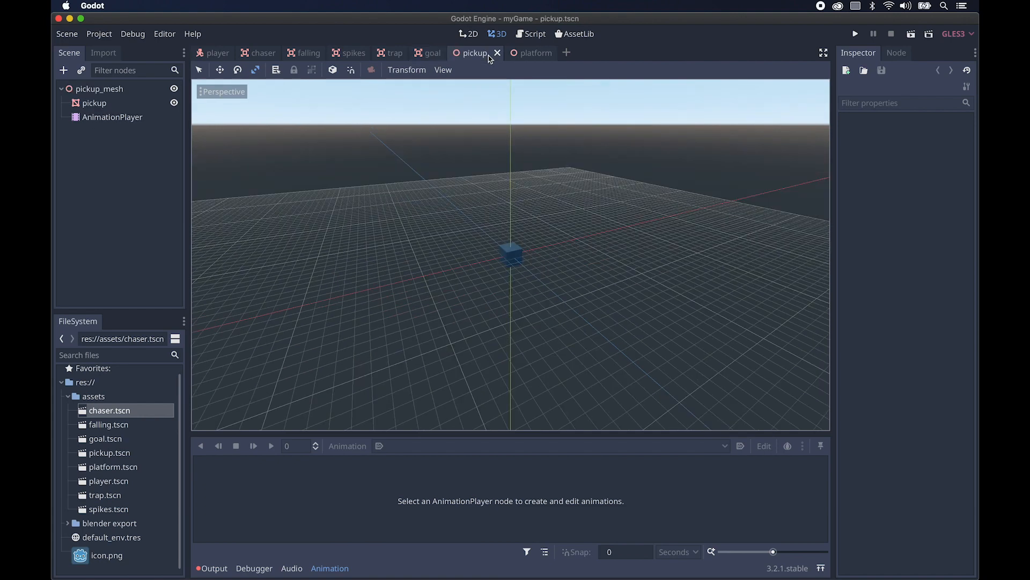
pyautogui.click(136, 119)
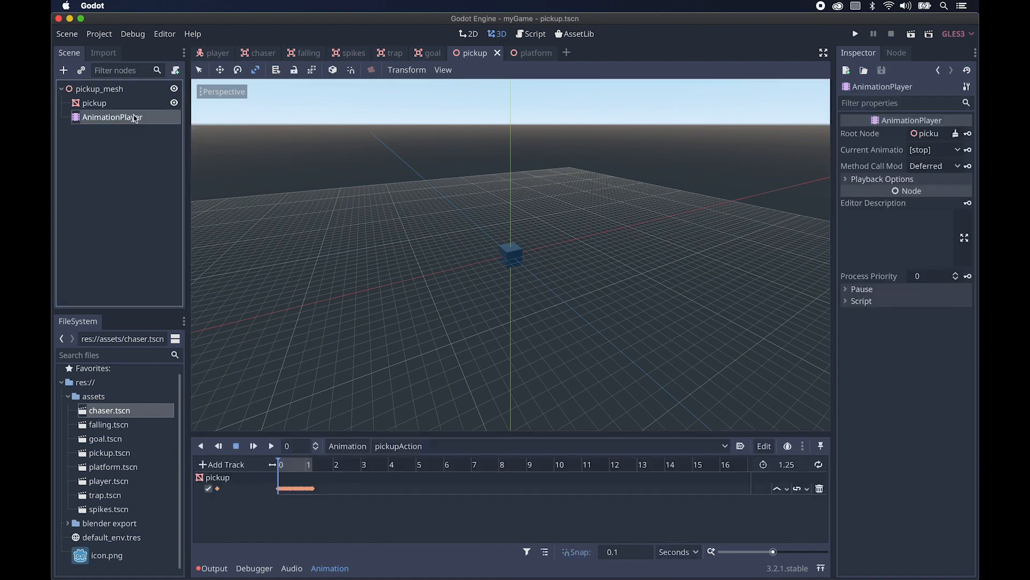
pyautogui.click(271, 446)
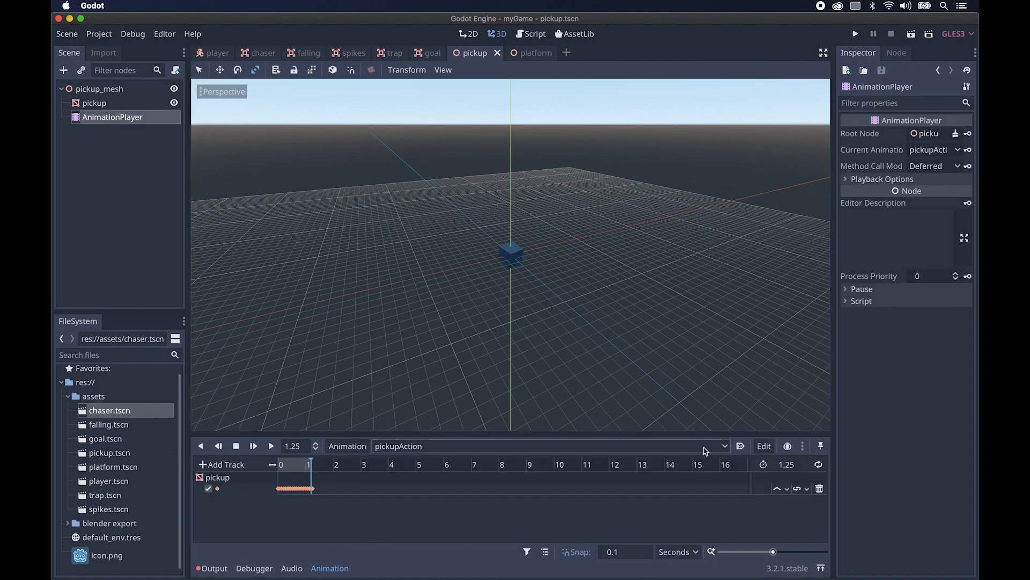
pyautogui.click(818, 465)
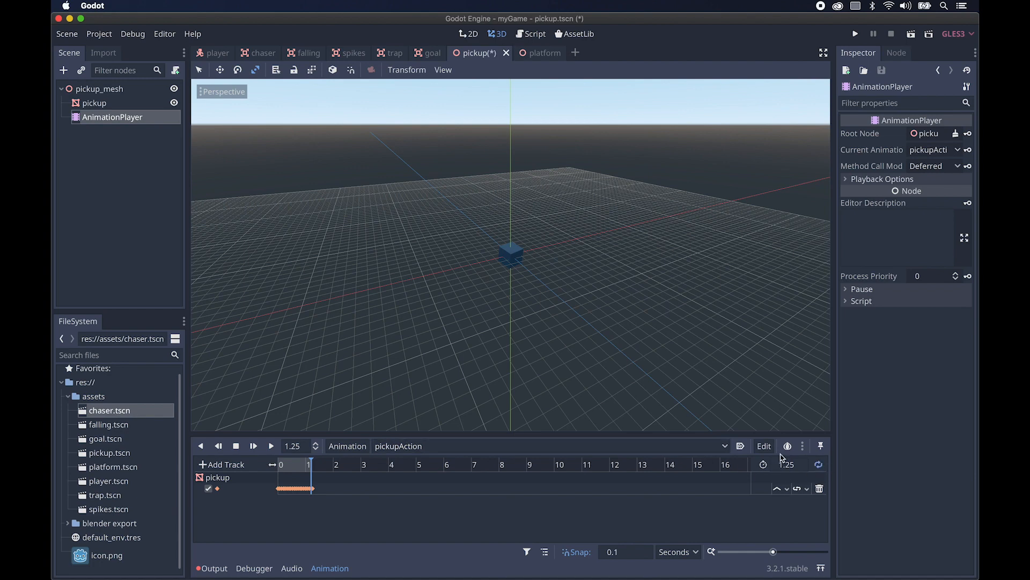
pyautogui.click(740, 449)
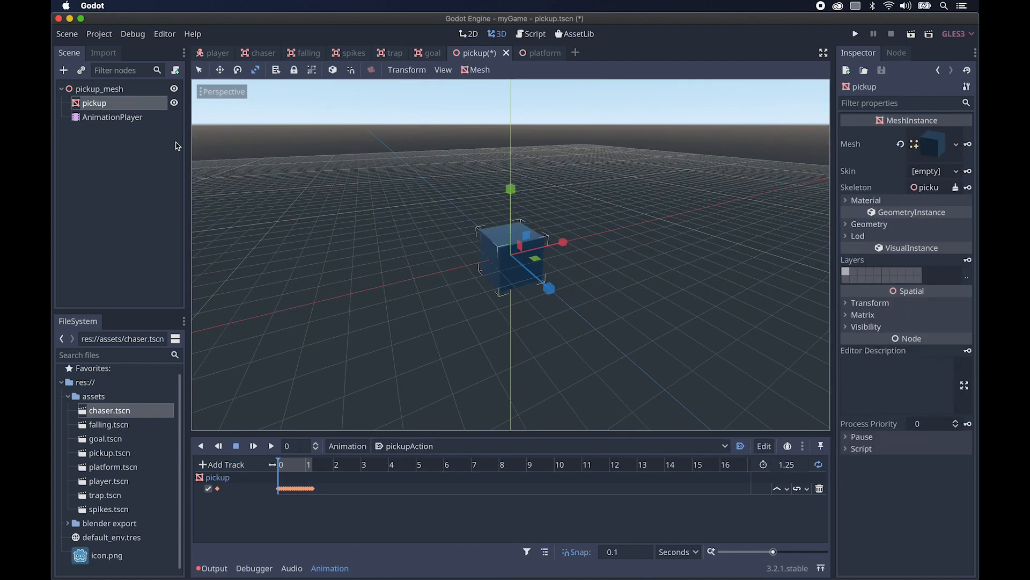
# Add a CollisionShape with a new BoxShape under pickup_mesh and fit it to the pickup cube
pyautogui.click(113, 90)
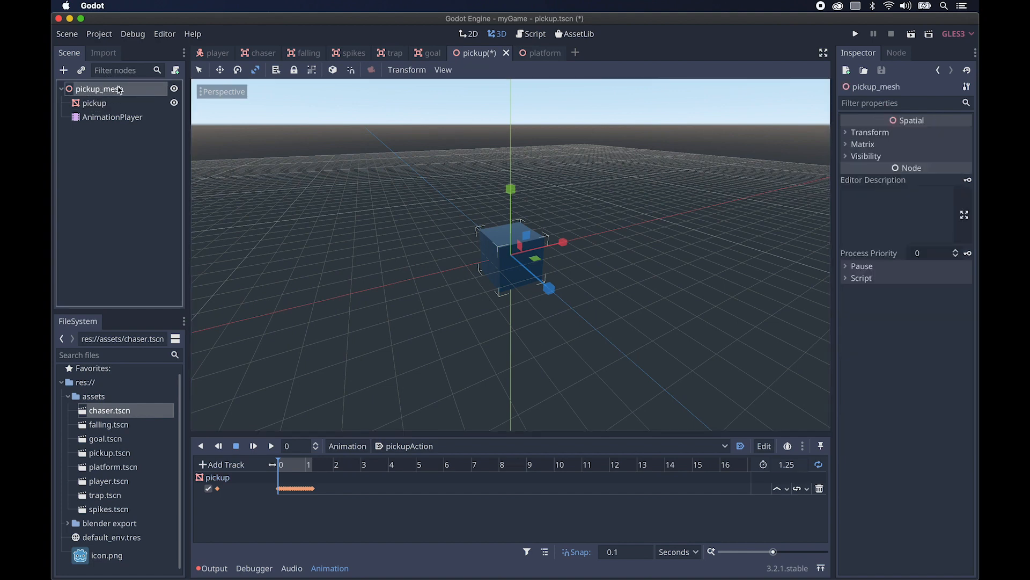
pyautogui.click(64, 71)
pyautogui.write('collisions')
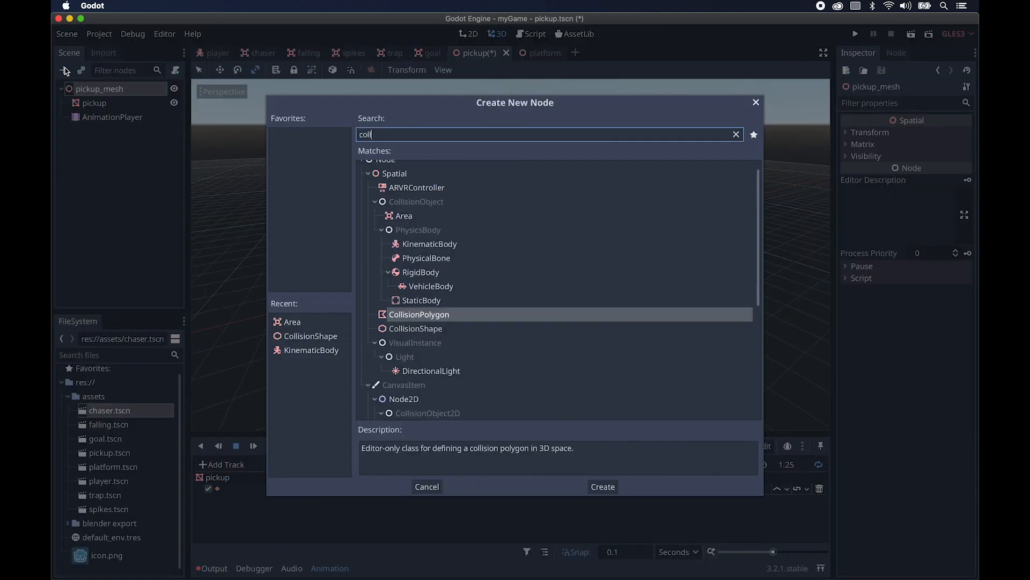
pyautogui.press('Return')
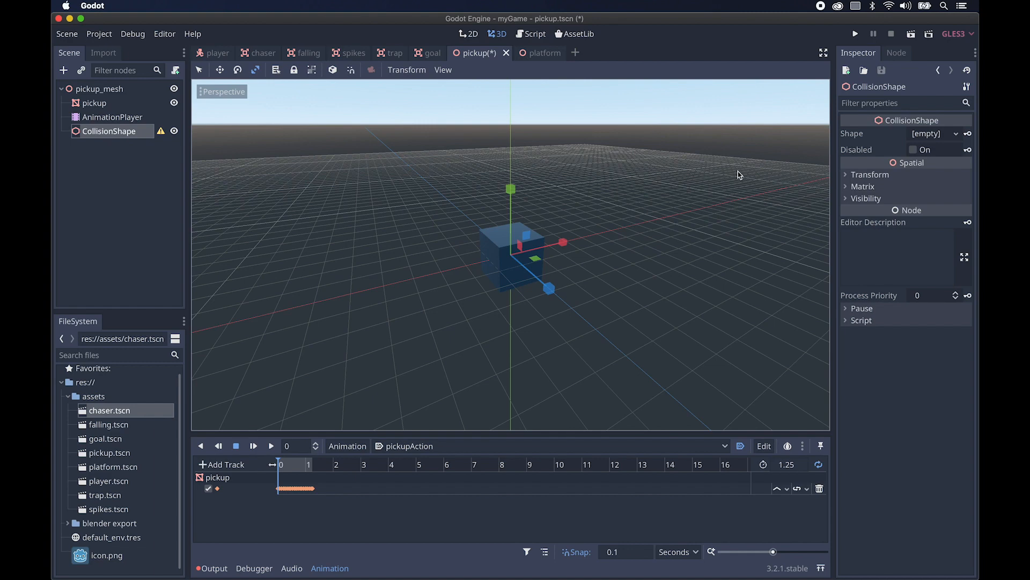
pyautogui.click(933, 134)
pyautogui.click(913, 152)
pyautogui.moveTo(577, 259); pyautogui.dragTo(583, 258)
# Change the pickup_mesh root node's type to Area and save the pickup scene
pyautogui.rightClick(112, 92)
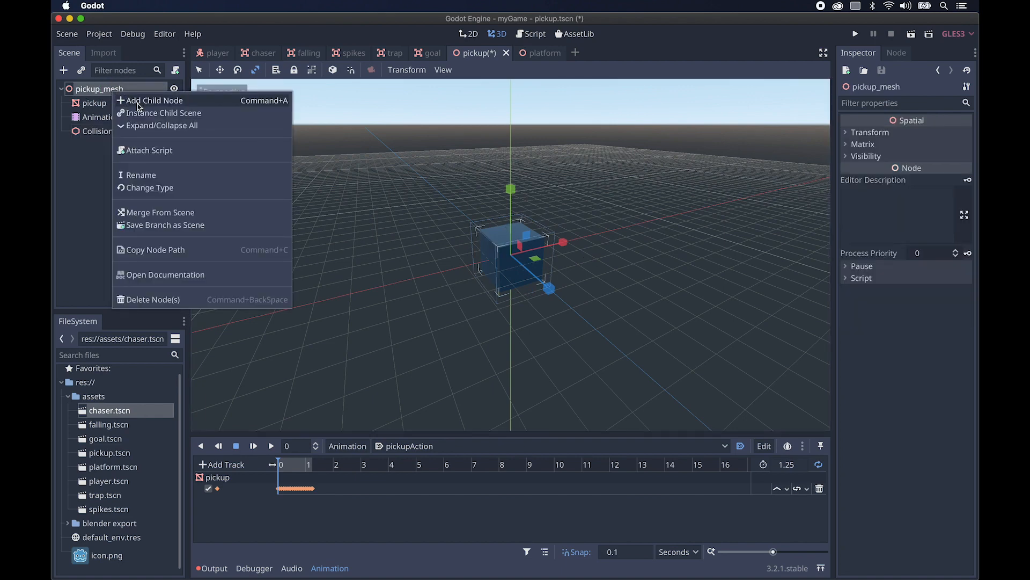
pyautogui.click(146, 188)
pyautogui.write('area')
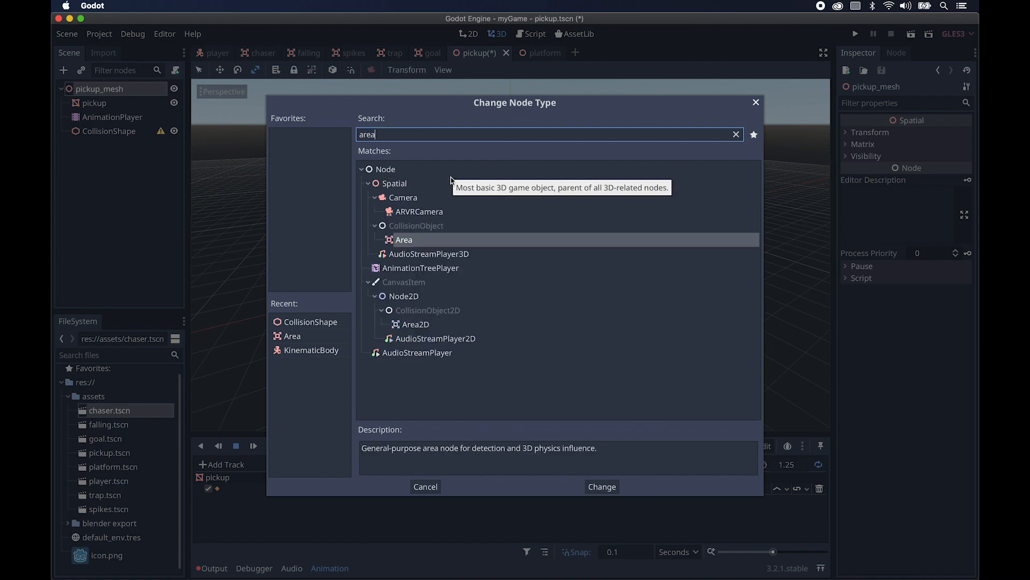
pyautogui.click(602, 487)
pyautogui.press('super+s')
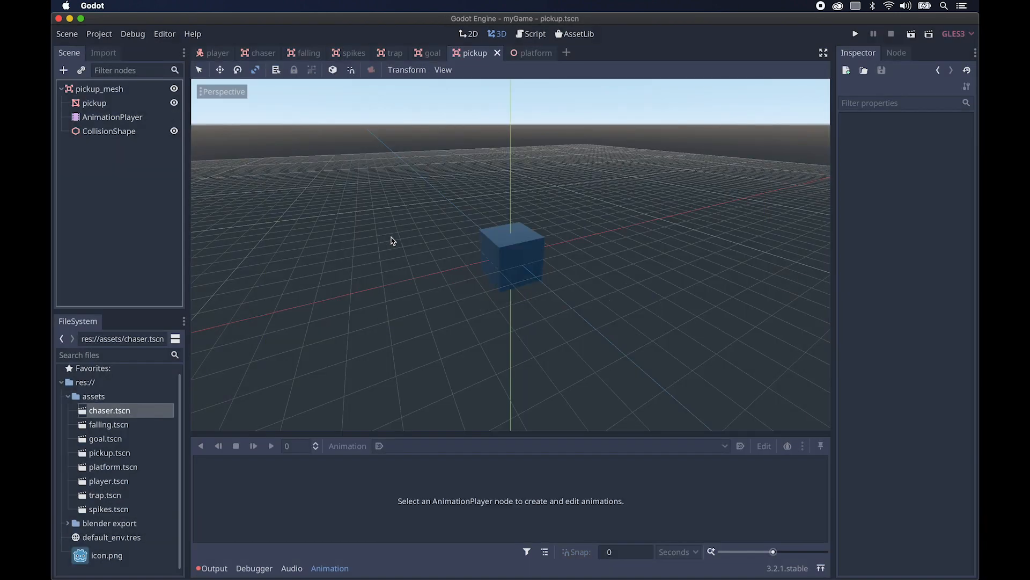
# In the platform scene, change the platform_mesh root node's type to StaticBody and read its configuration warning
pyautogui.click(547, 54)
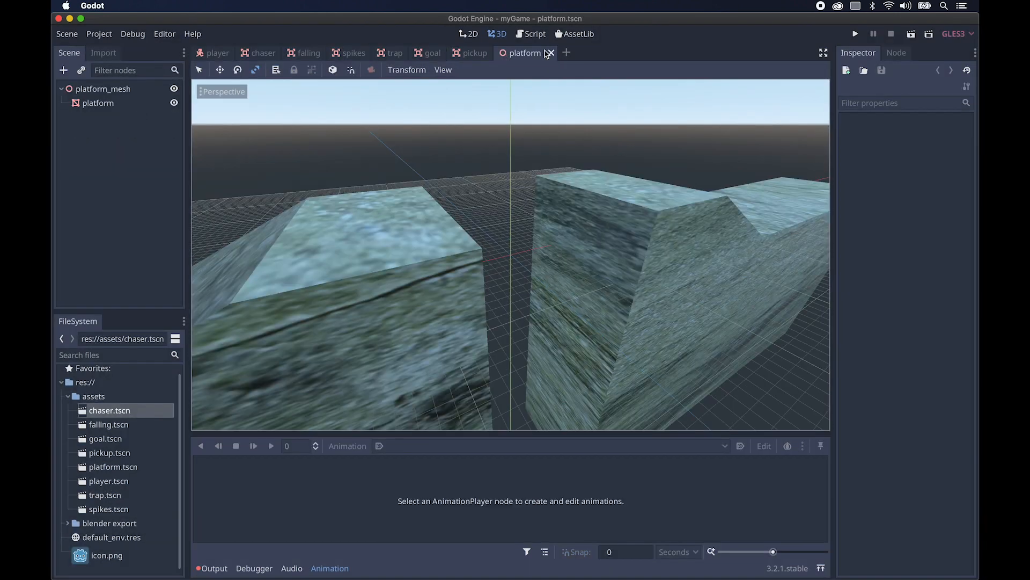
pyautogui.scroll(-5, 408, 258)
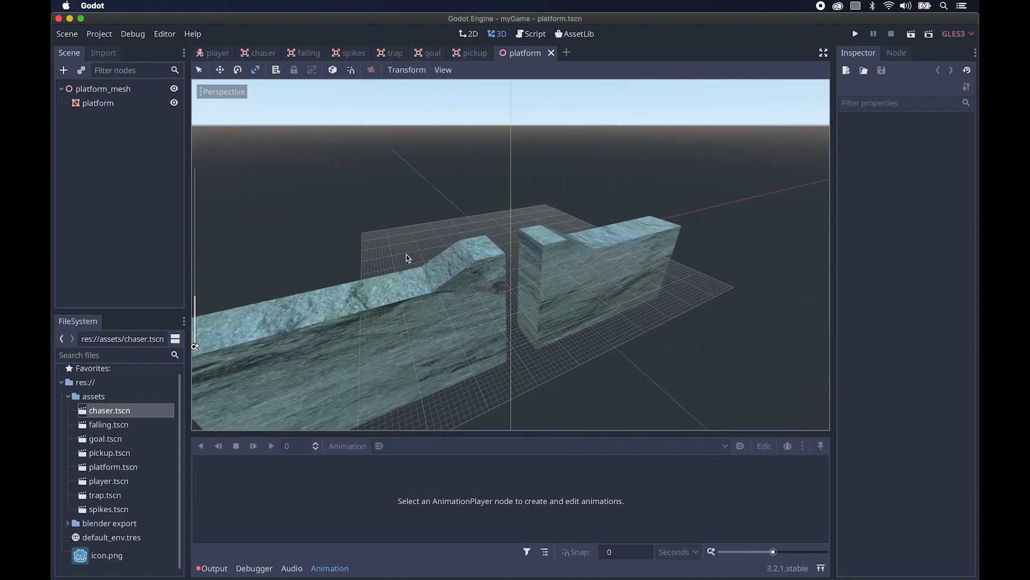
pyautogui.scroll(3, 408, 258)
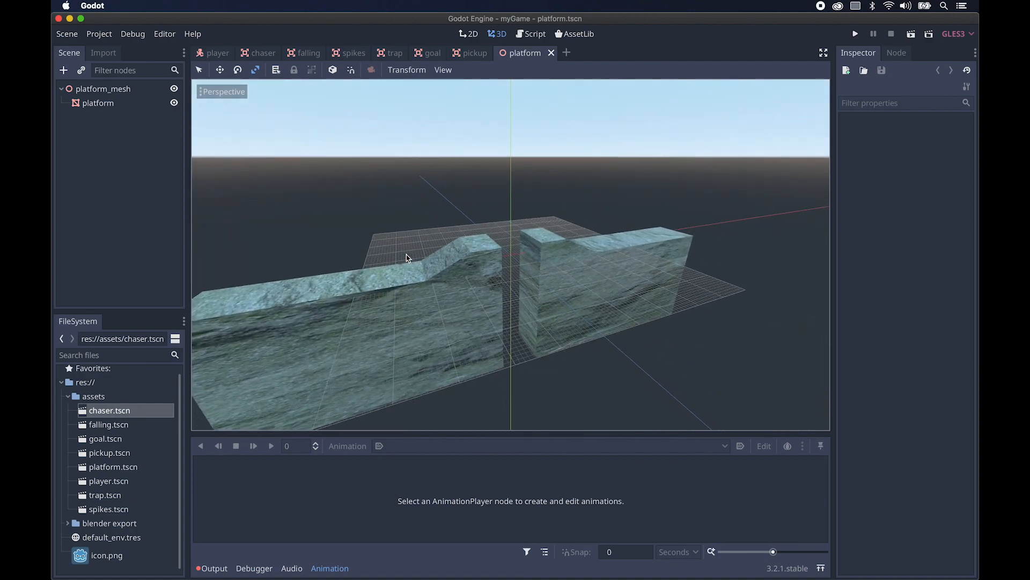
pyautogui.scroll(1, 443, 276)
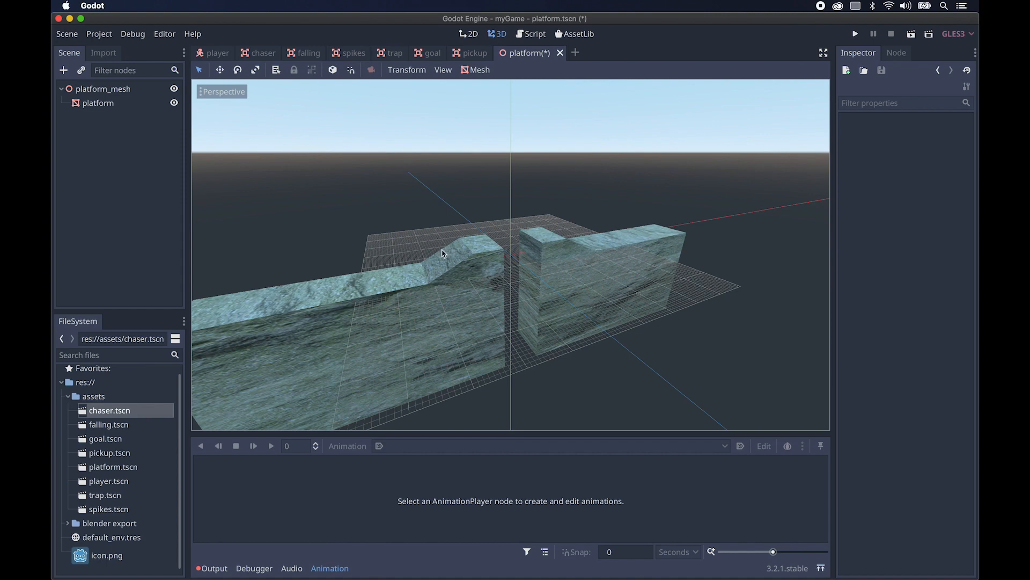
pyautogui.rightClick(109, 92)
pyautogui.click(159, 187)
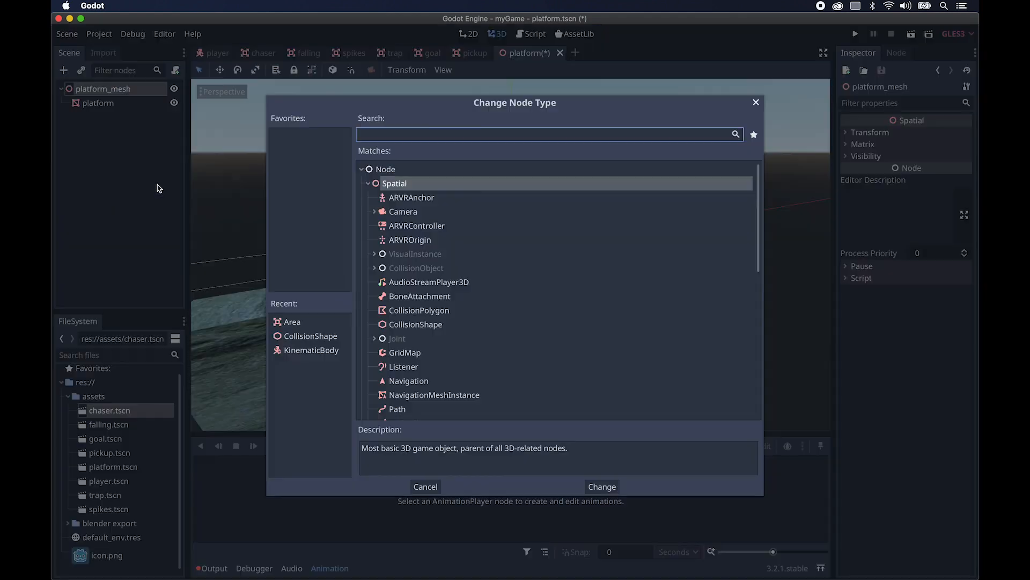
pyautogui.write('stt')
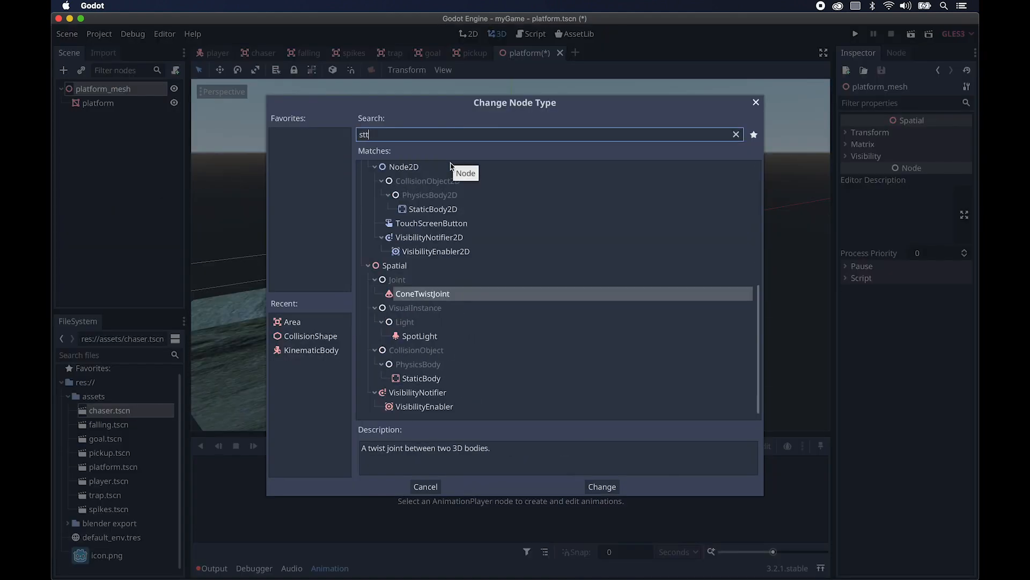
pyautogui.press('BackSpace')
pyautogui.write('at')
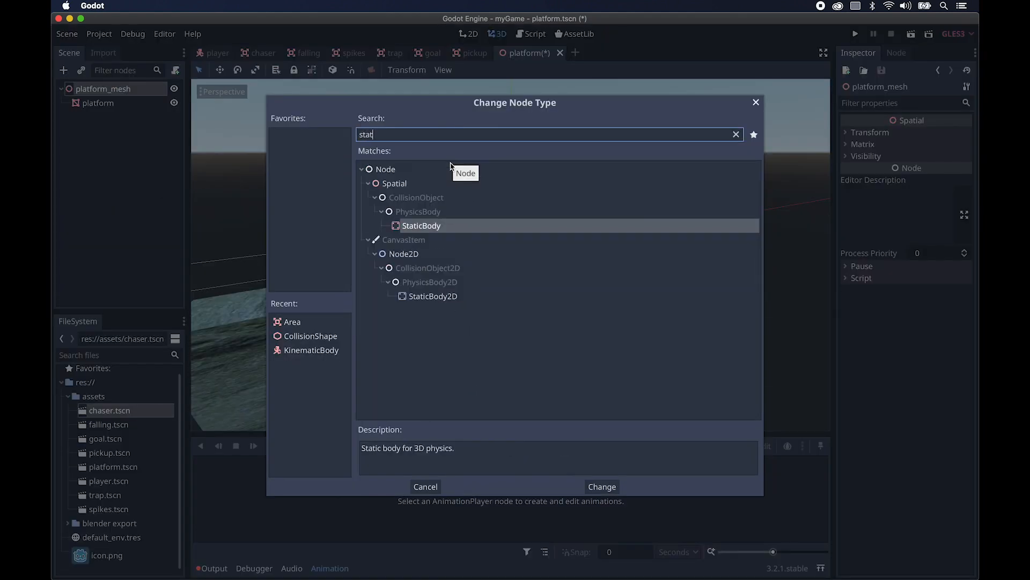
pyautogui.doubleClick(427, 226)
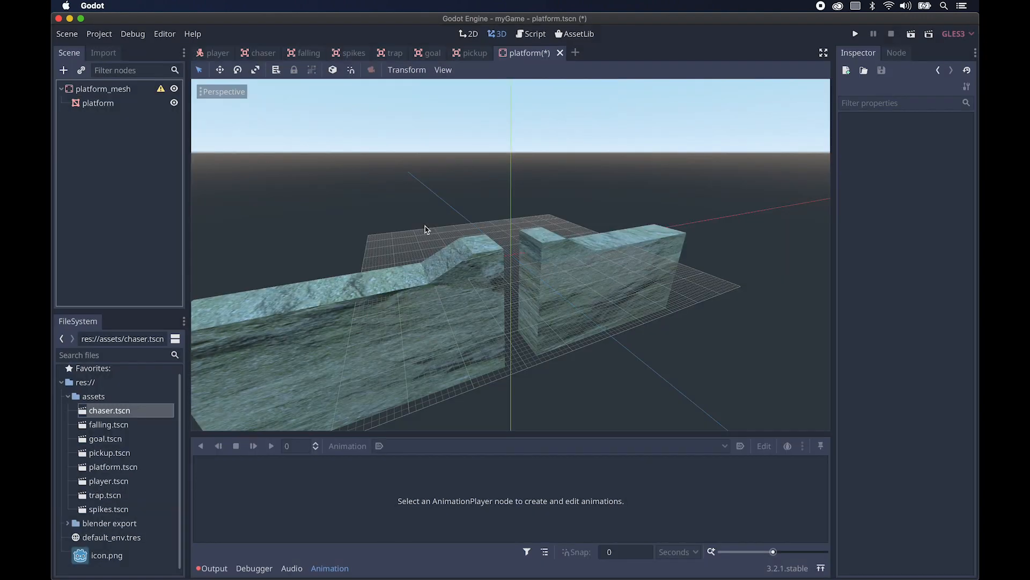
pyautogui.click(160, 88)
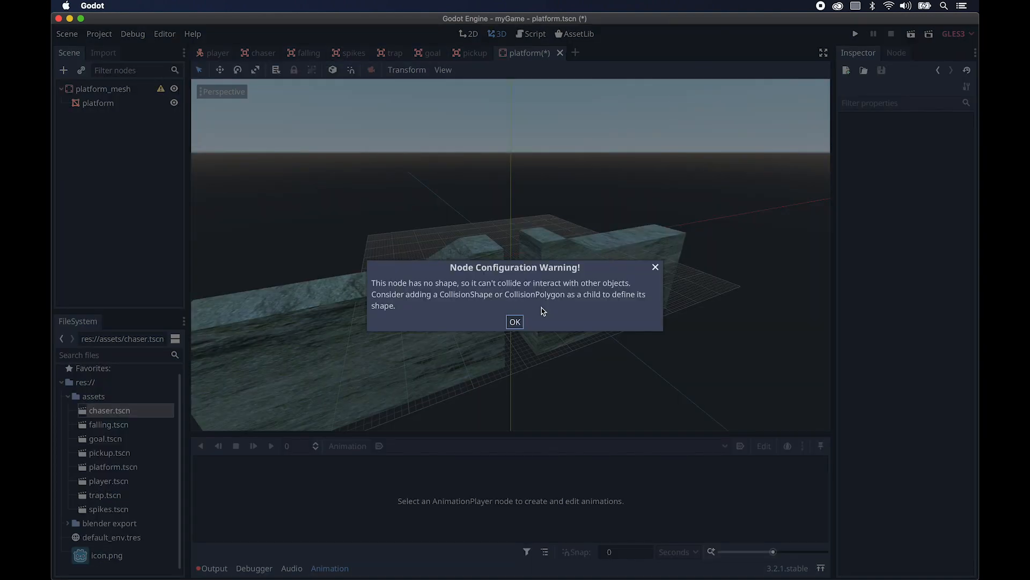
pyautogui.click(515, 322)
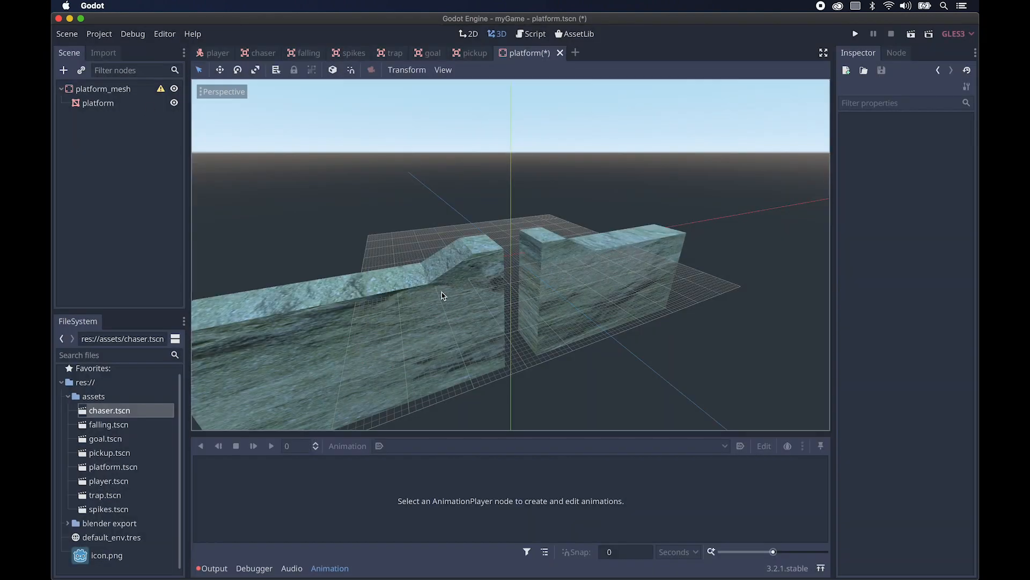
# Generate a trimesh static body with a collision shape from the platform mesh
pyautogui.click(101, 104)
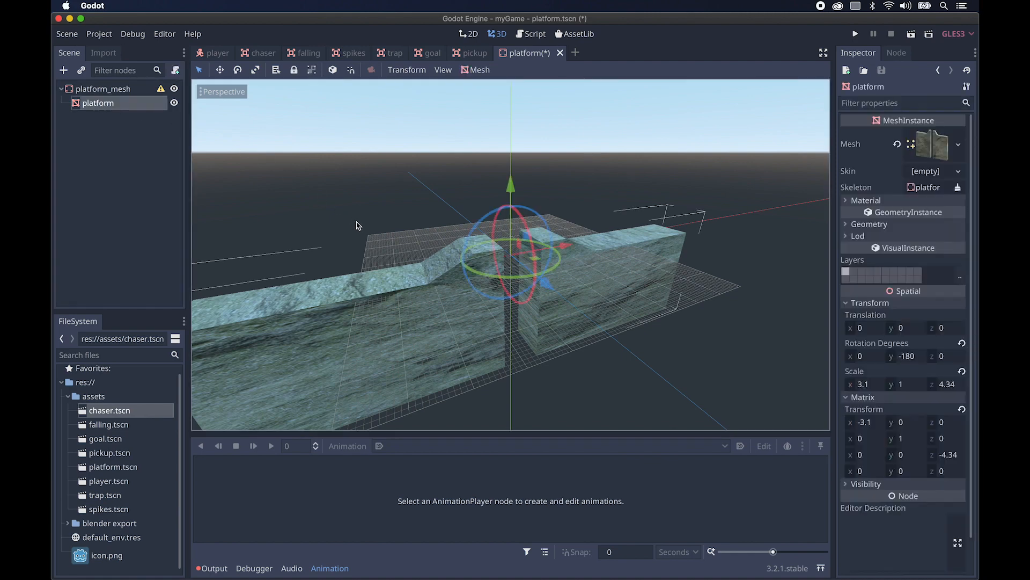
pyautogui.moveTo(358, 225); pyautogui.dragTo(457, 223, button='middle')
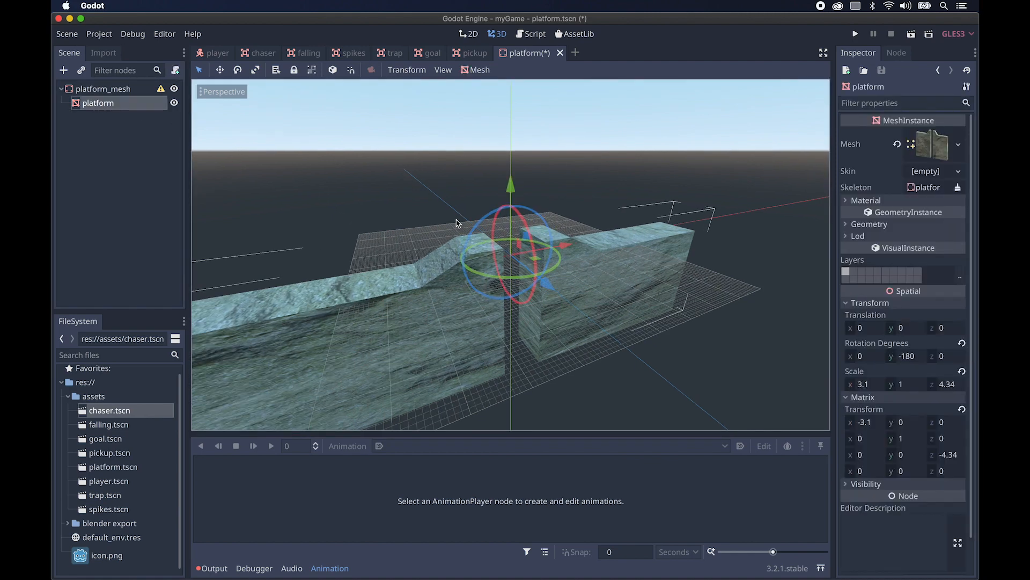
pyautogui.click(476, 69)
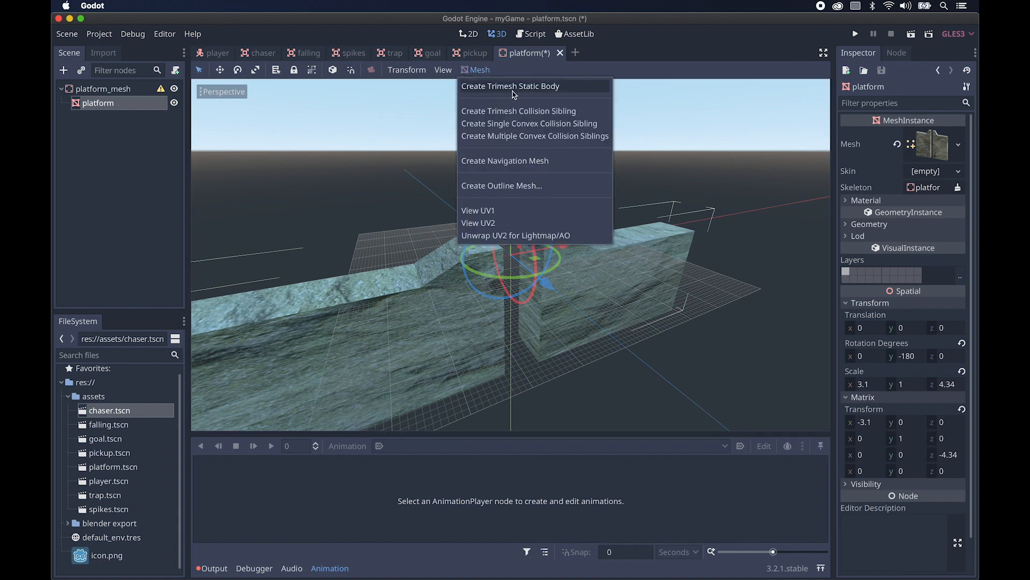
pyautogui.click(540, 93)
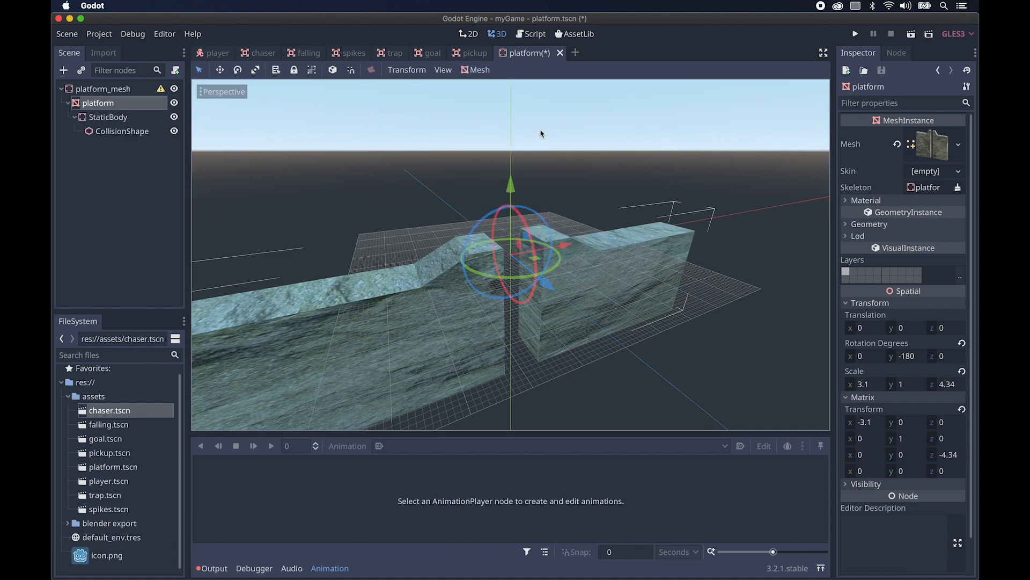
pyautogui.scroll(2, 538, 208)
pyautogui.scroll(8, 537, 208)
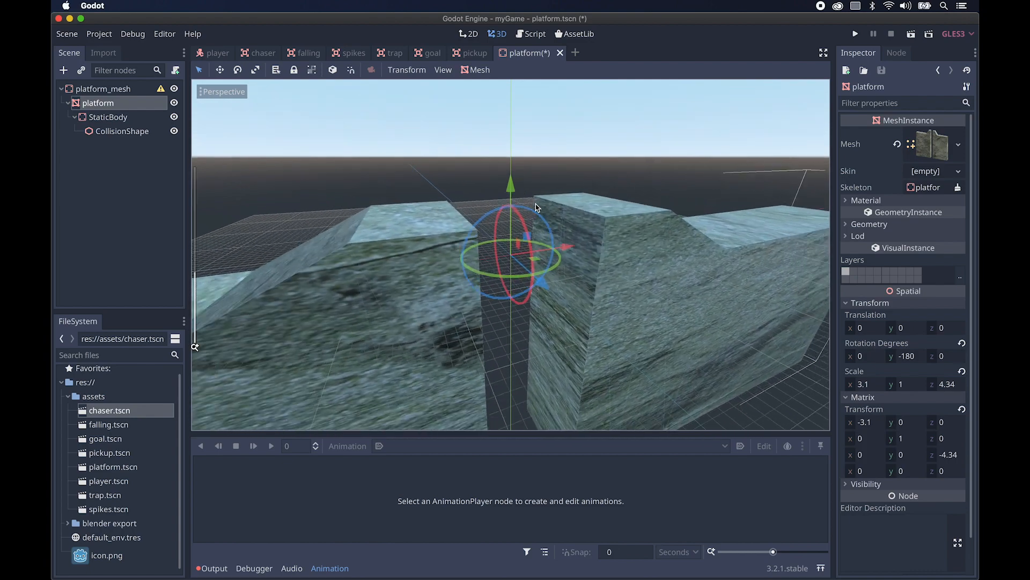
pyautogui.hscroll(-5, 538, 208)
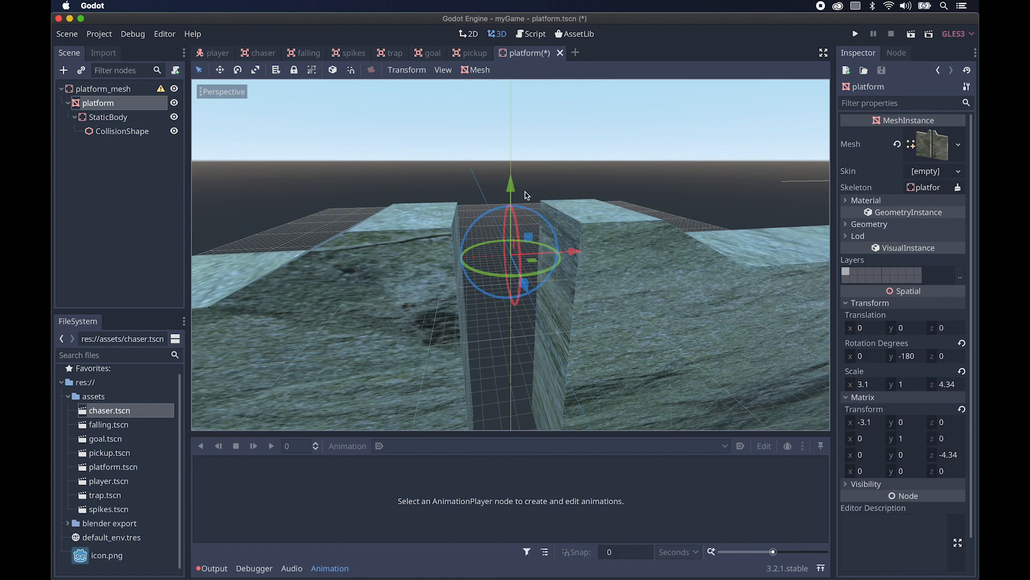
pyautogui.hscroll(2, 485, 225)
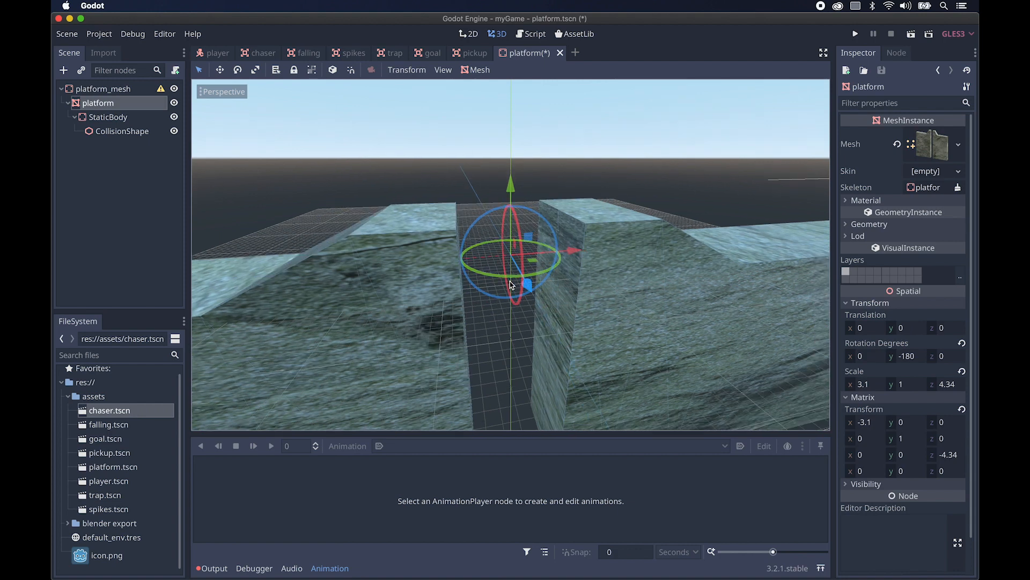
pyautogui.scroll(-6, 511, 285)
pyautogui.scroll(4, 511, 285)
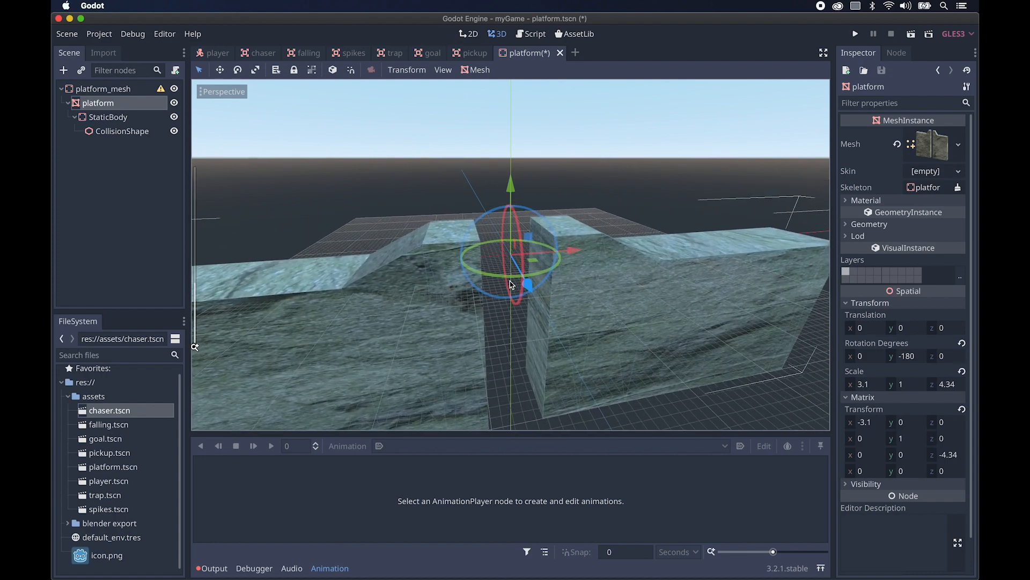
# Reparent the generated CollisionShape from the nested StaticBody directly to the platform_mesh root node
pyautogui.click(117, 117)
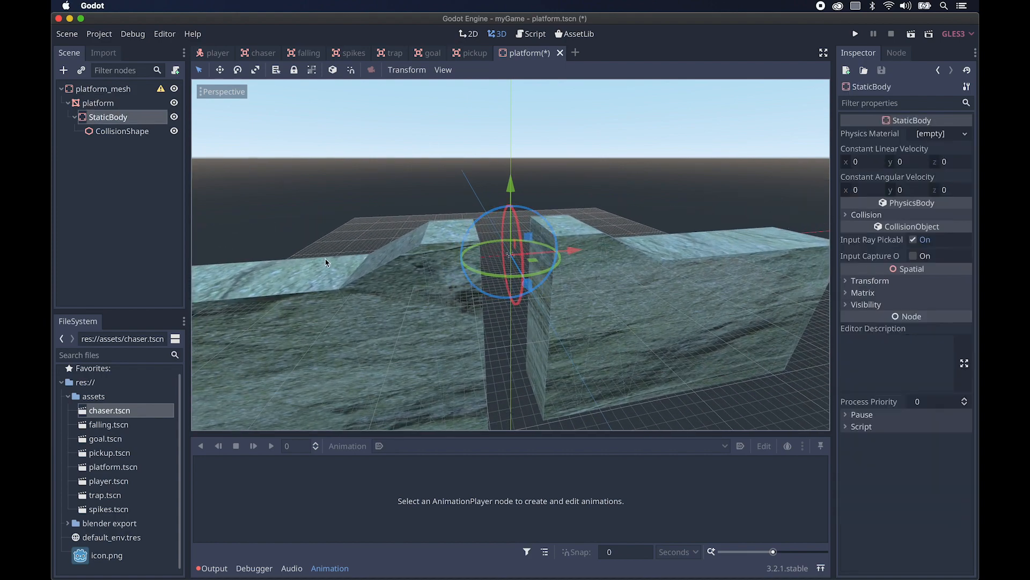
pyautogui.click(105, 132)
pyautogui.moveTo(119, 134); pyautogui.dragTo(94, 89)
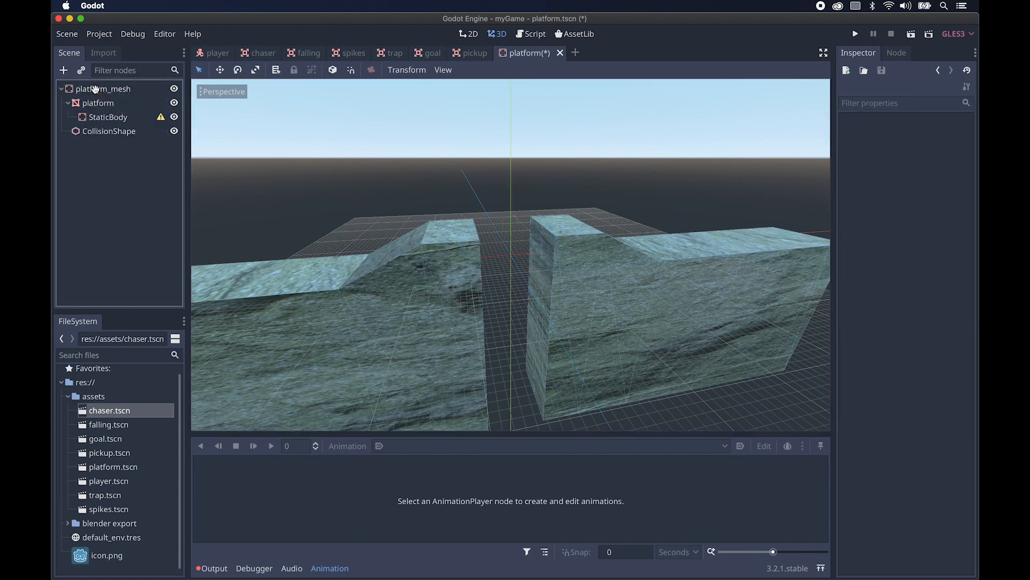
# Delete the leftover StaticBody node under platform
pyautogui.click(110, 119)
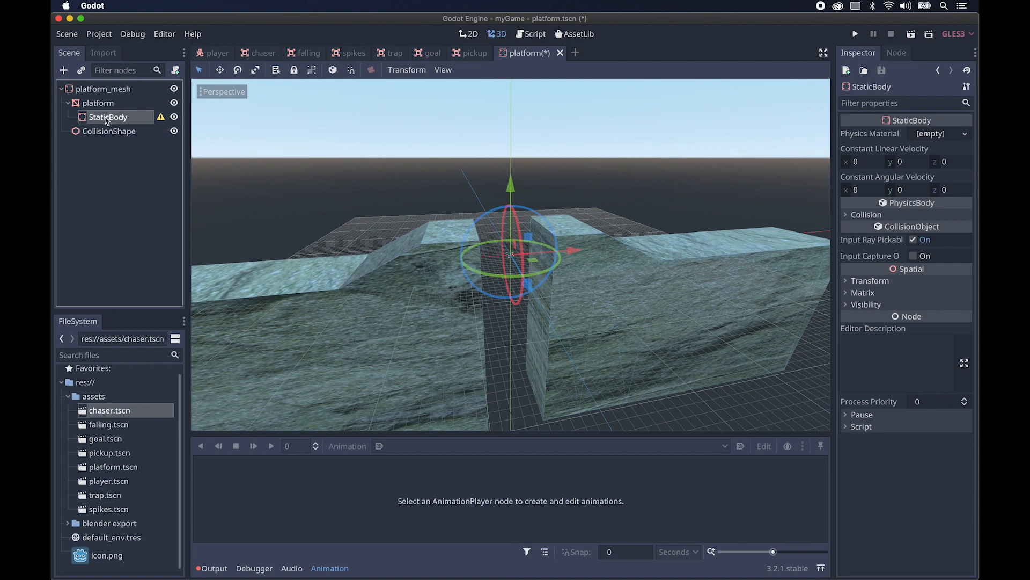
pyautogui.rightClick(108, 120)
pyautogui.press('Delete')
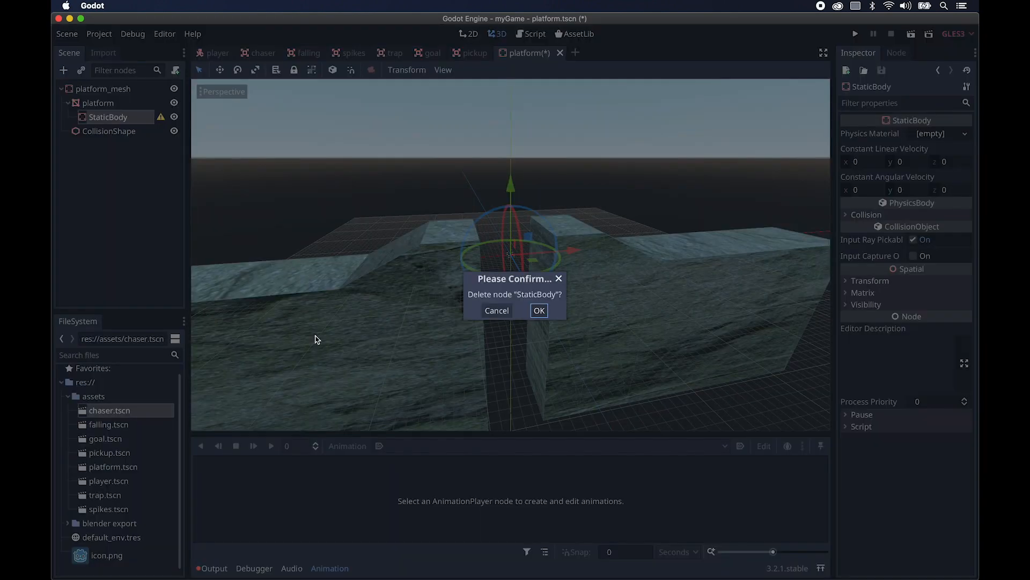
pyautogui.click(539, 310)
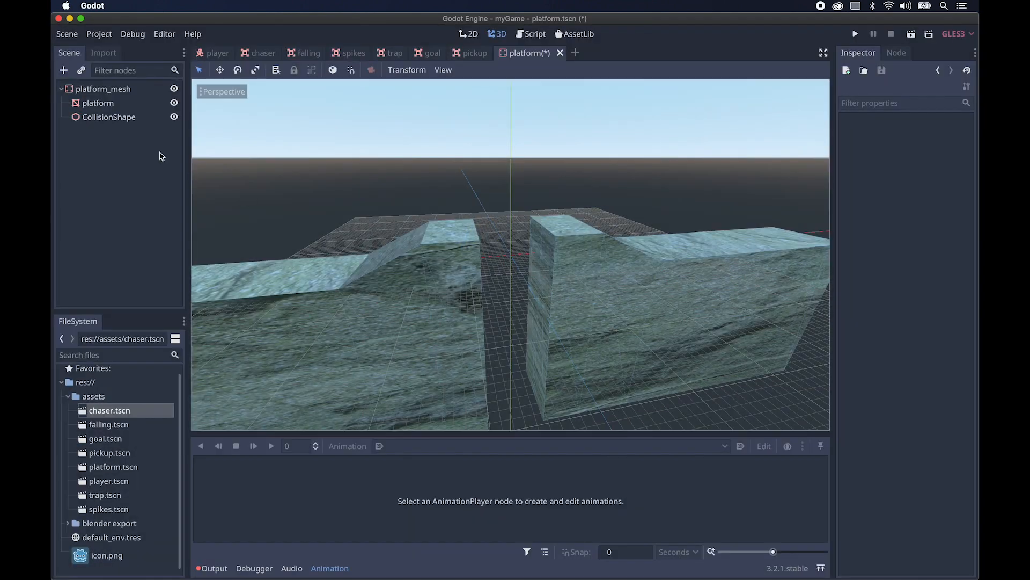
# Review the platform, CollisionShape and platform_mesh nodes' properties and save the platform scene
pyautogui.click(104, 102)
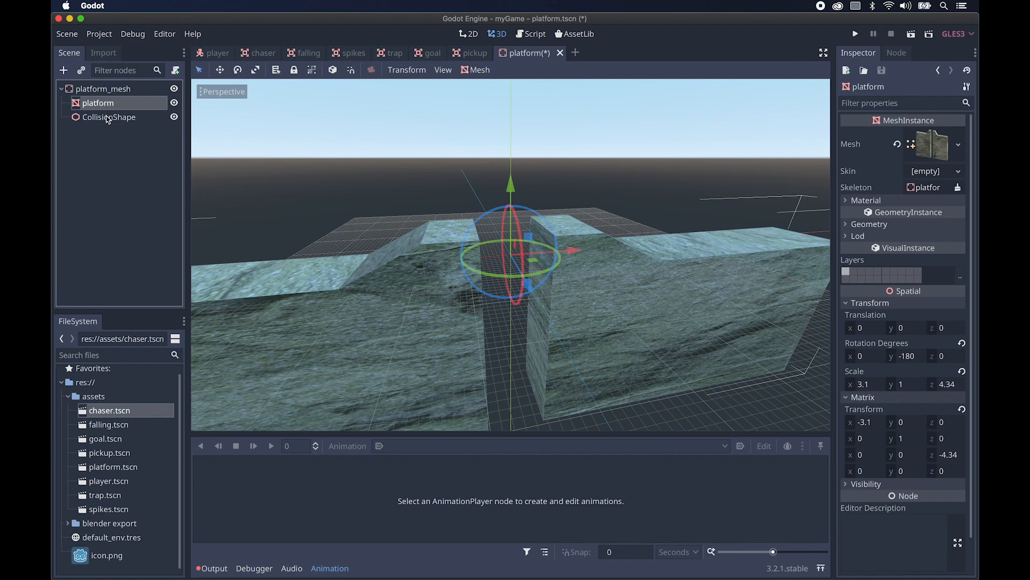
pyautogui.click(109, 119)
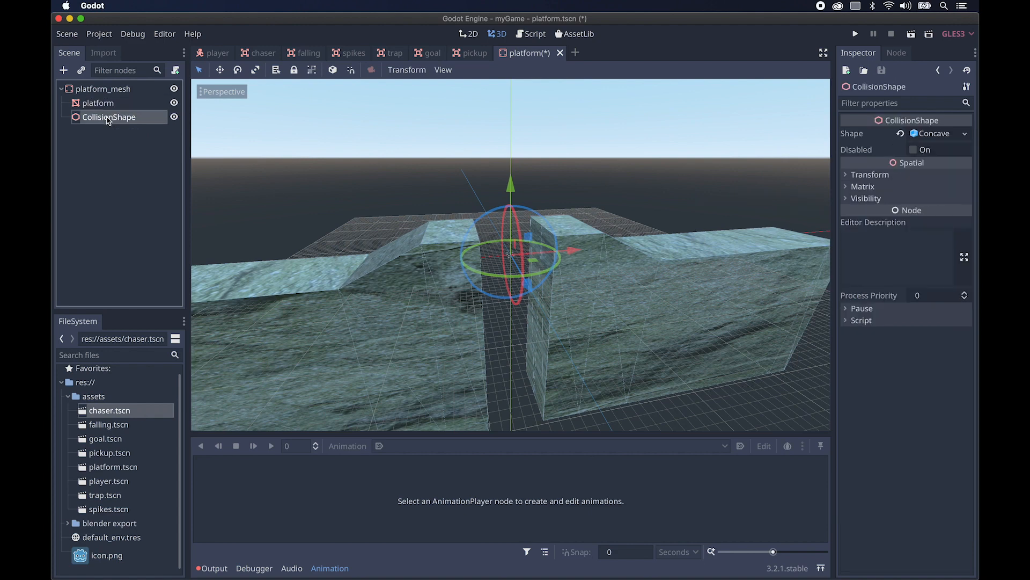
pyautogui.click(117, 90)
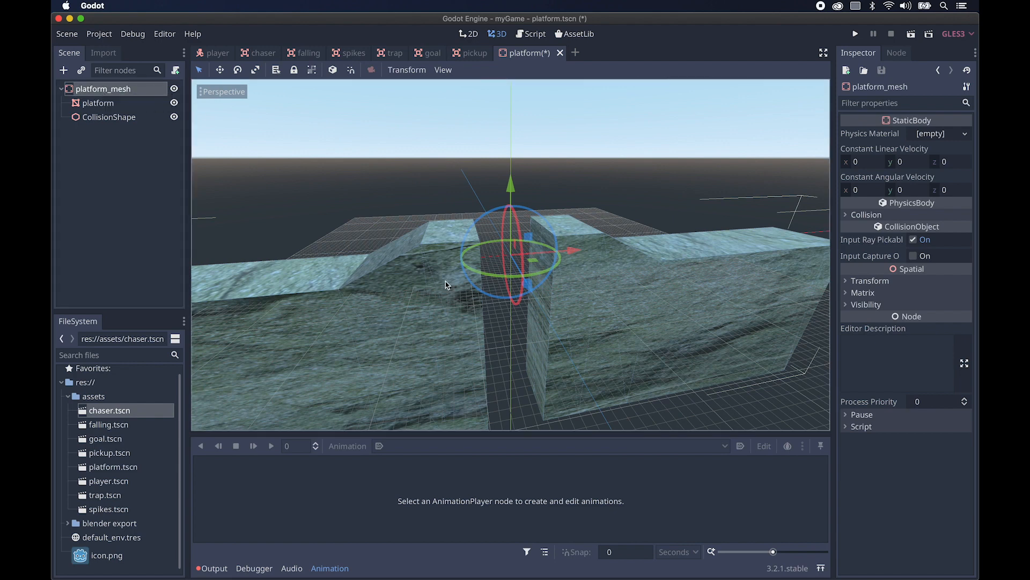
pyautogui.press('super+s')
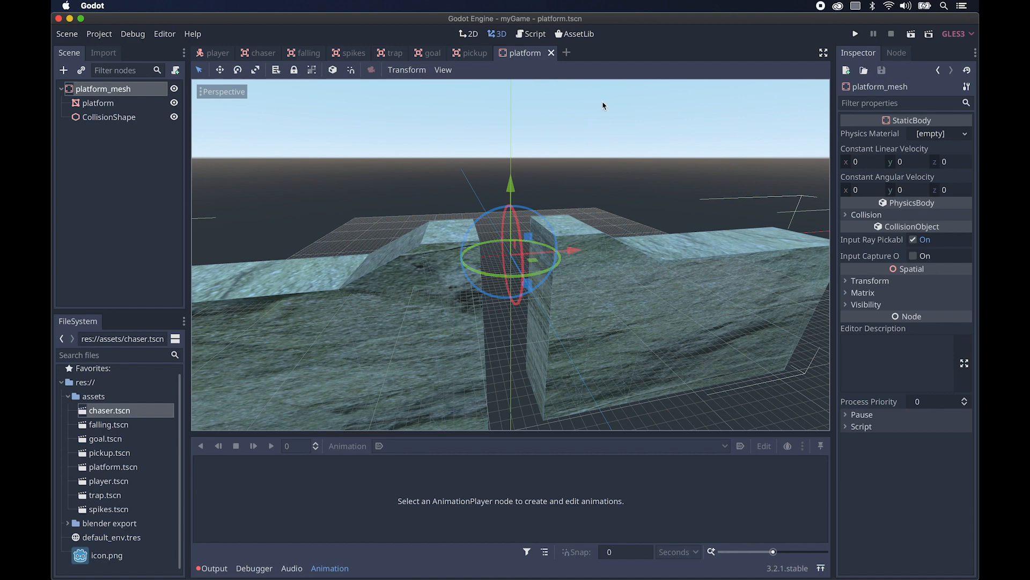
# Open a new empty scene and close all the open asset scenes, from player through platform
pyautogui.click(568, 53)
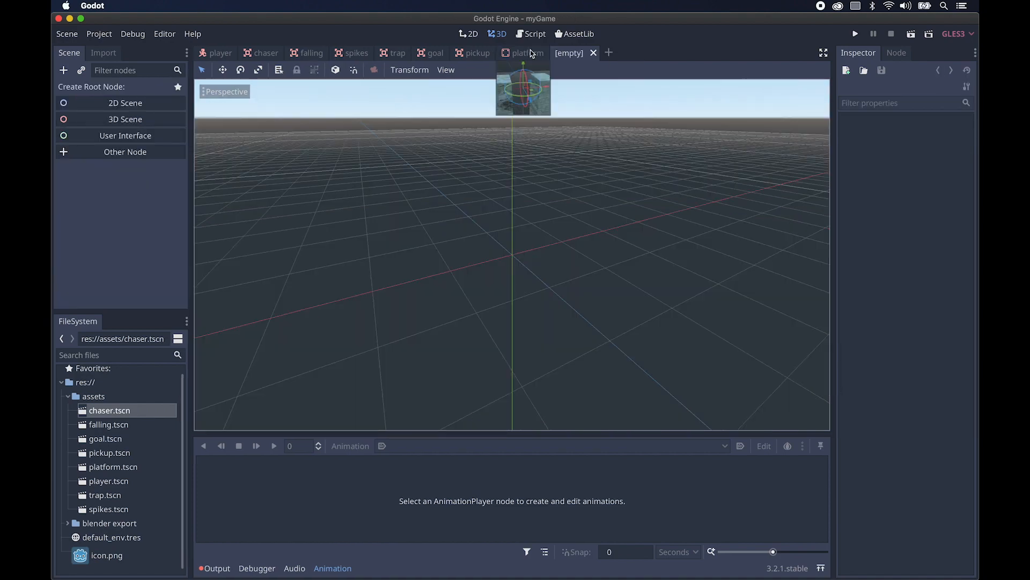
pyautogui.click(225, 54)
pyautogui.click(238, 53)
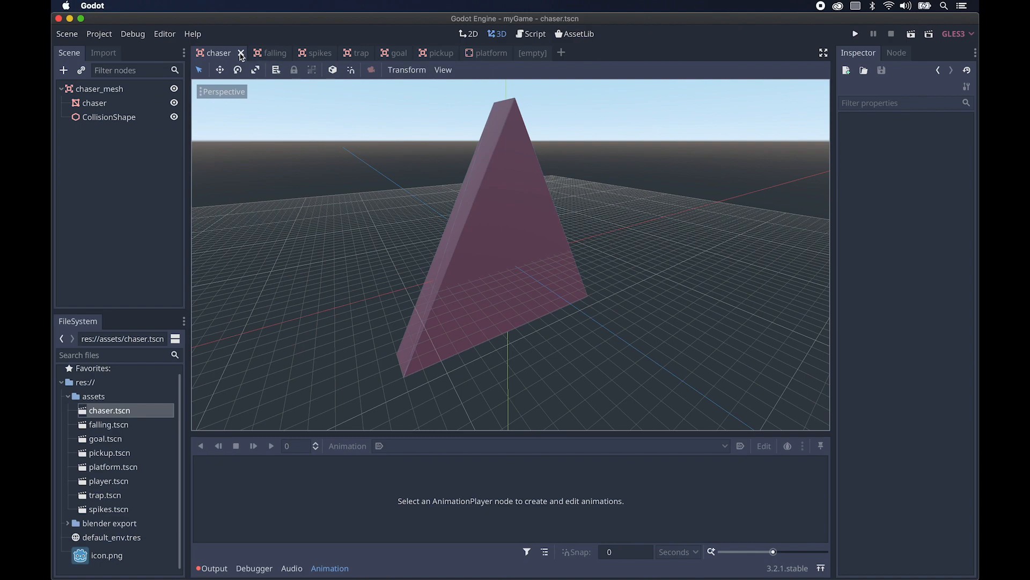
pyautogui.click(241, 54)
pyautogui.click(241, 54)
pyautogui.click(241, 54)
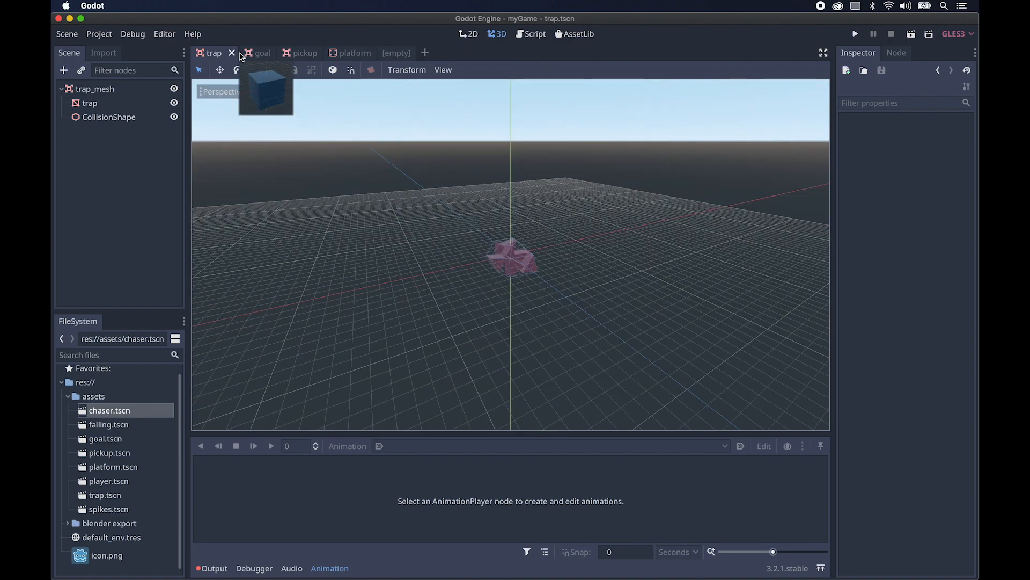
pyautogui.click(233, 53)
pyautogui.click(232, 53)
pyautogui.click(242, 53)
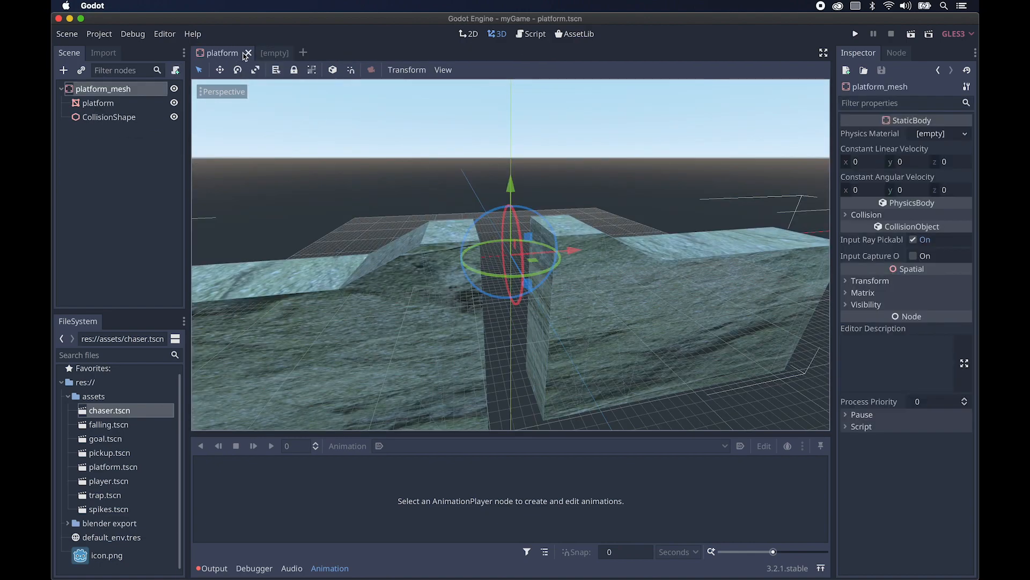
pyautogui.click(248, 53)
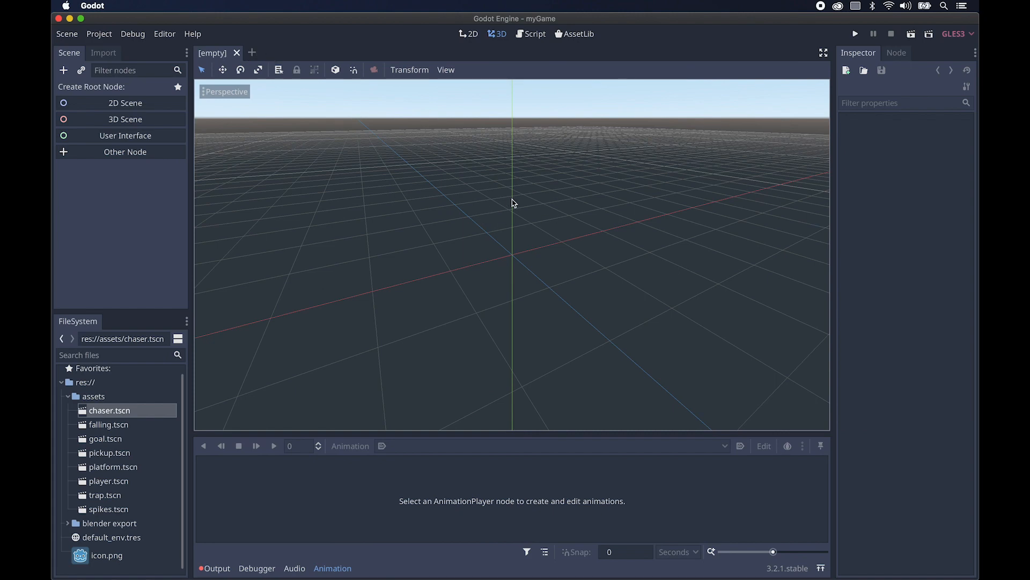
# Create a 3D Spatial root node in the empty scene and rename it main
pyautogui.moveTo(514, 204); pyautogui.dragTo(544, 213, button='middle')
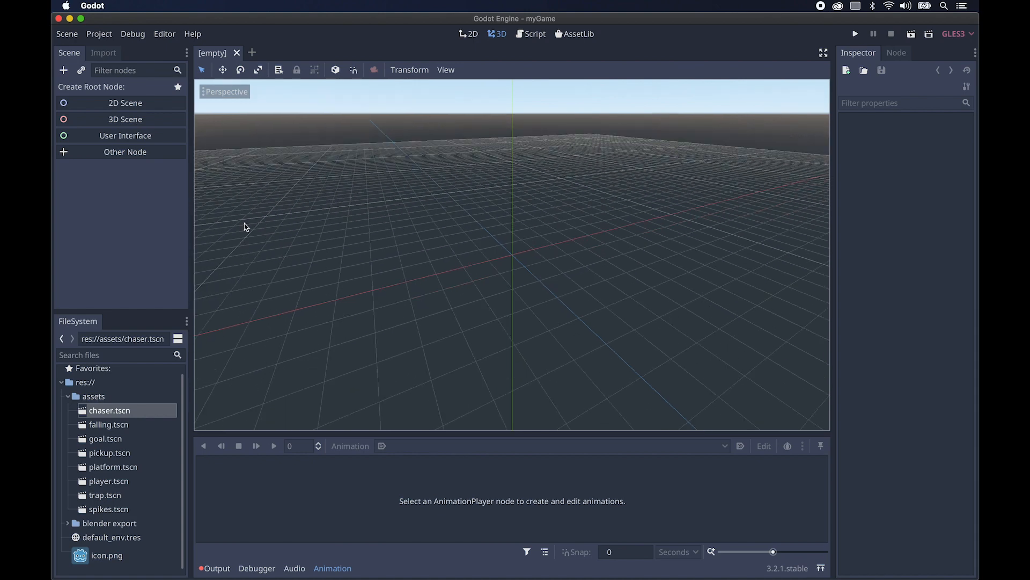
pyautogui.click(127, 123)
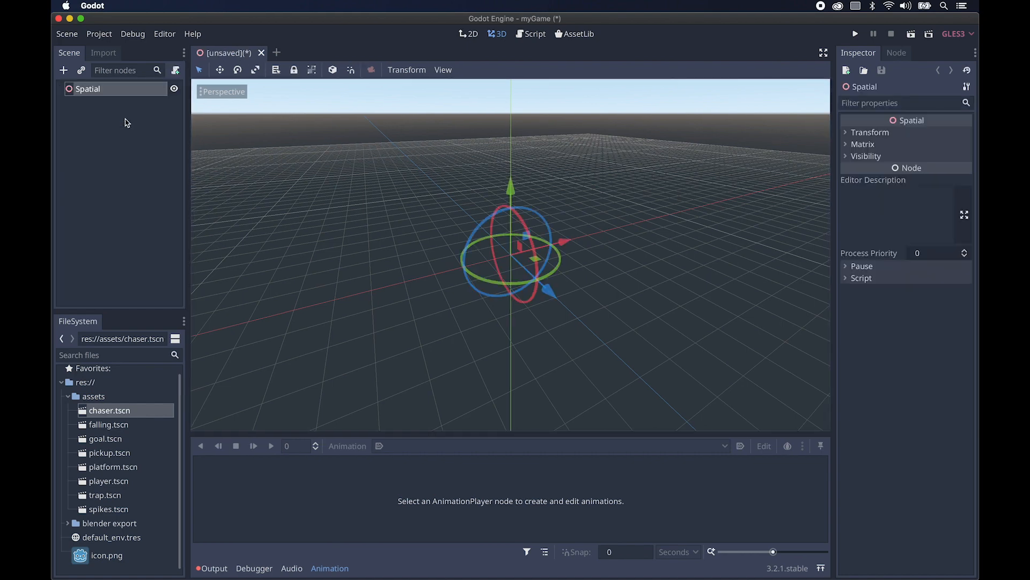
pyautogui.doubleClick(89, 91)
pyautogui.write('main')
pyautogui.press('Return')
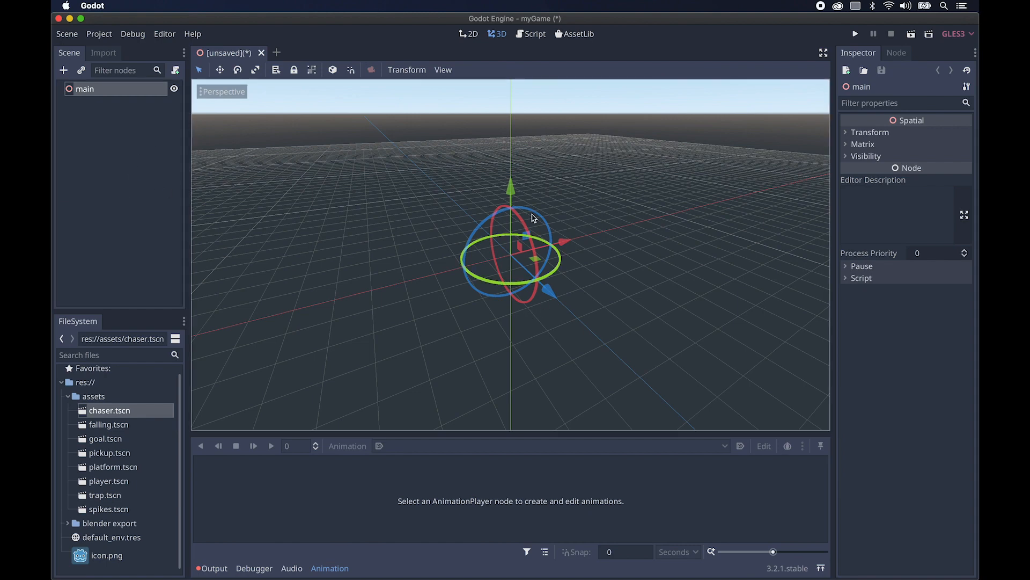
# Instance assets/platform.tscn as a child of the main node
pyautogui.scroll(-5, 500, 214)
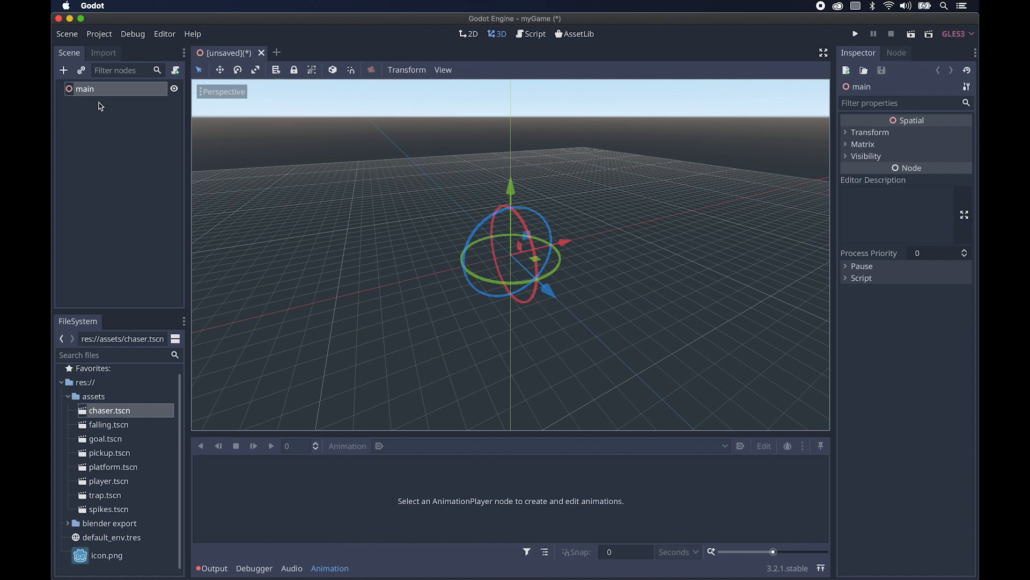
pyautogui.click(82, 72)
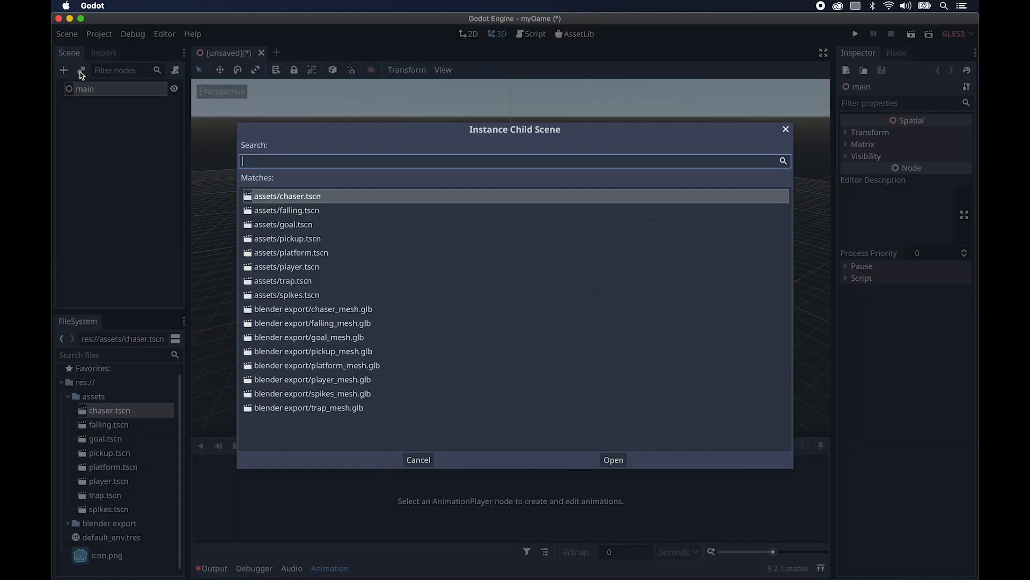
pyautogui.click(299, 252)
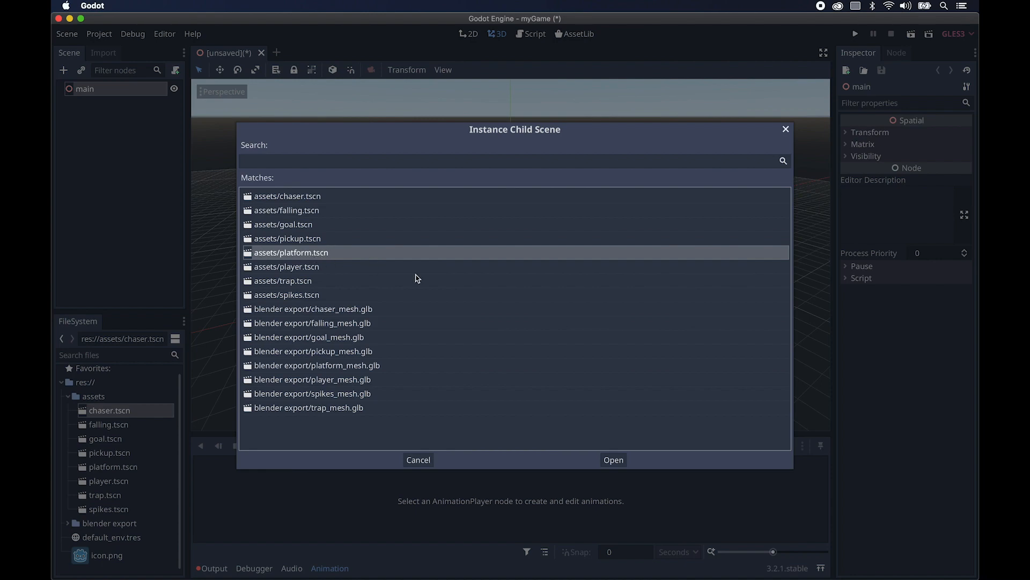
pyautogui.click(612, 460)
pyautogui.scroll(-6, 570, 296)
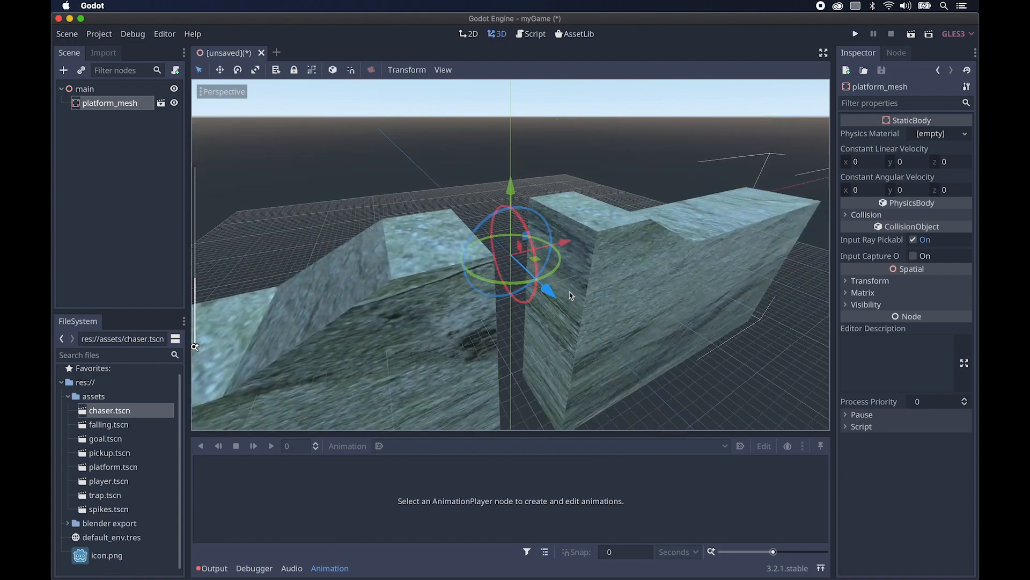
pyautogui.hscroll(-10, 570, 295)
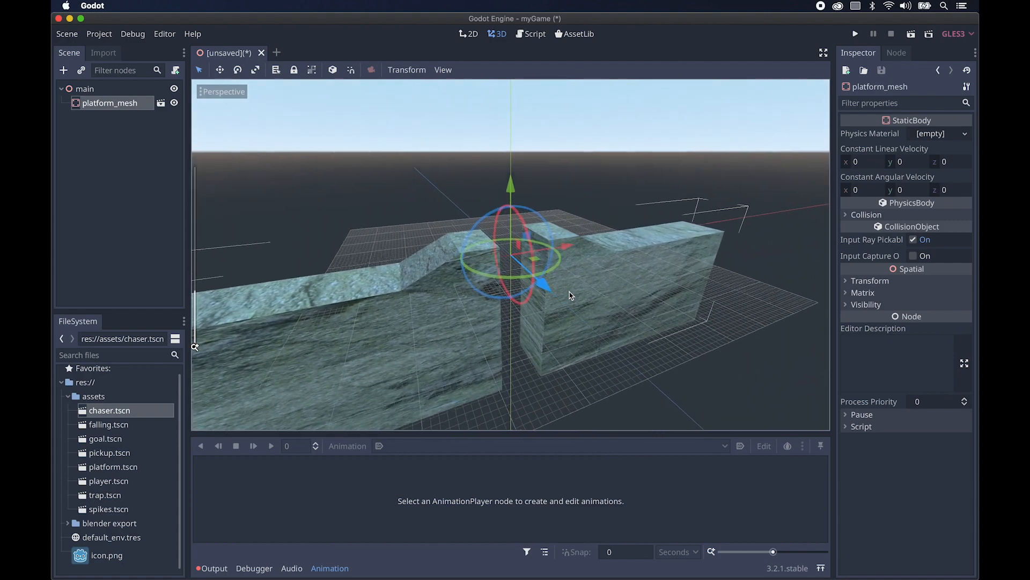
pyautogui.hscroll(-8, 570, 295)
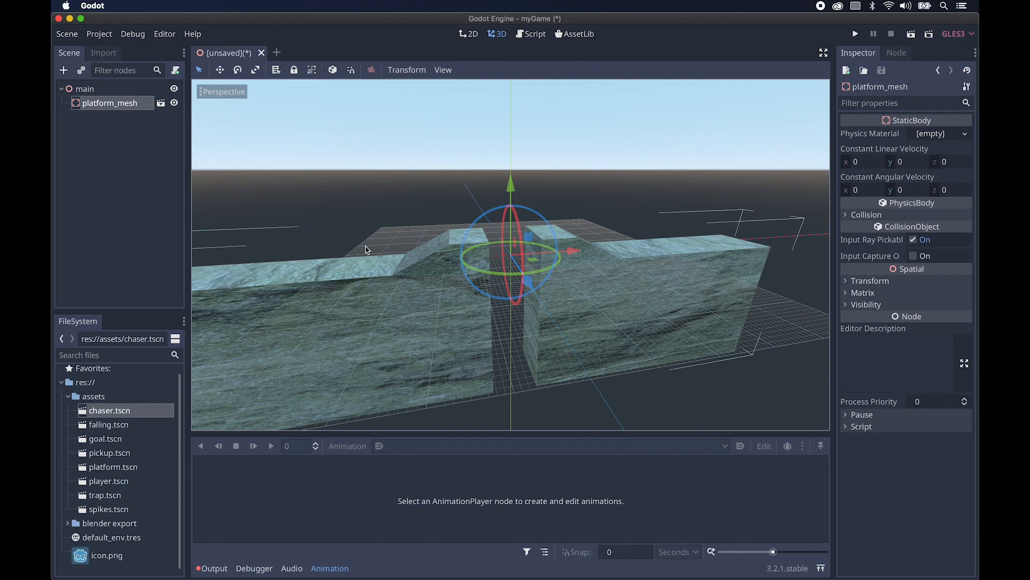
# Instance assets/chaser.tscn under main and move it past the outer end of the left platform block, raised slightly
pyautogui.click(85, 89)
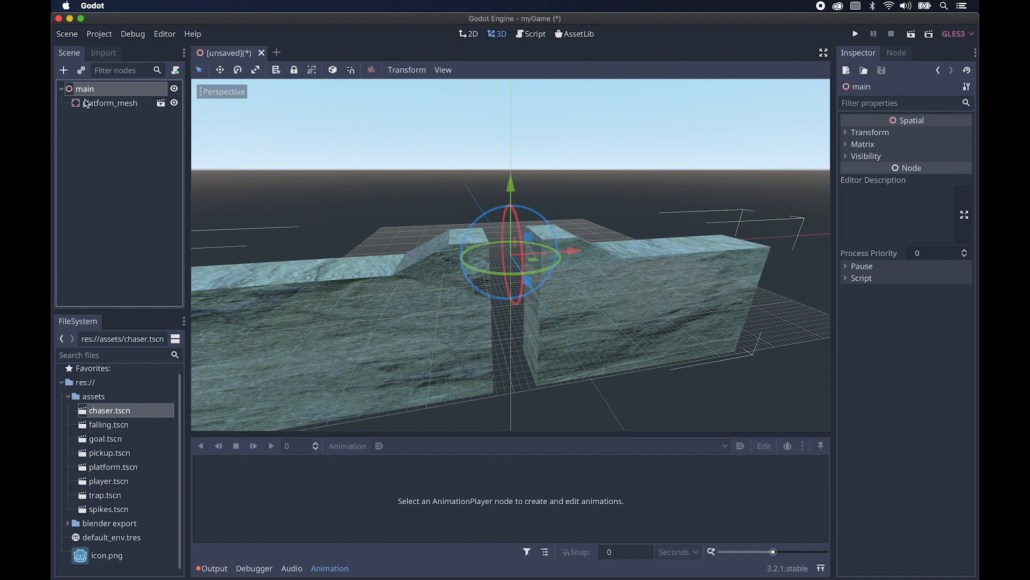
pyautogui.click(81, 70)
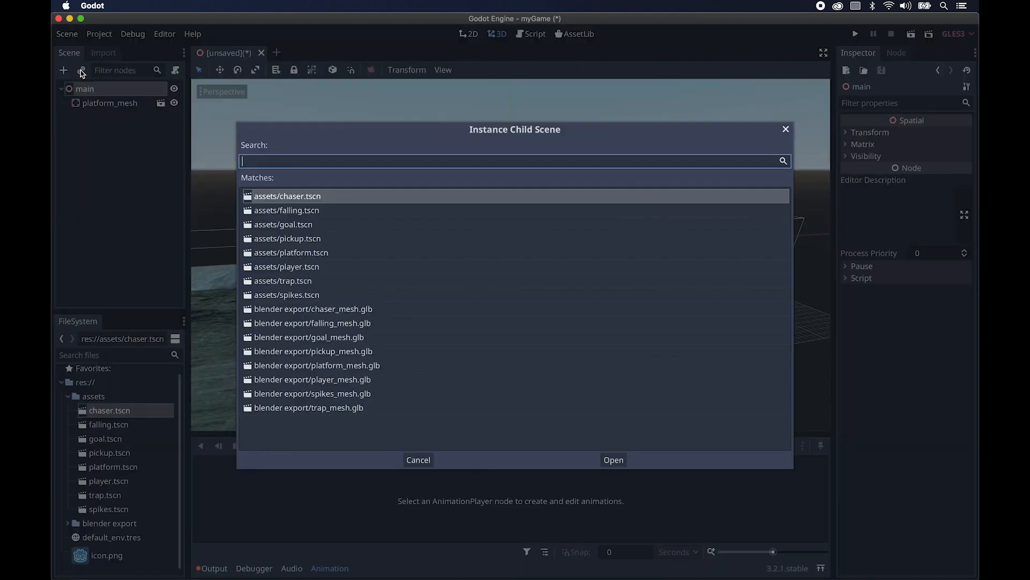
pyautogui.doubleClick(309, 203)
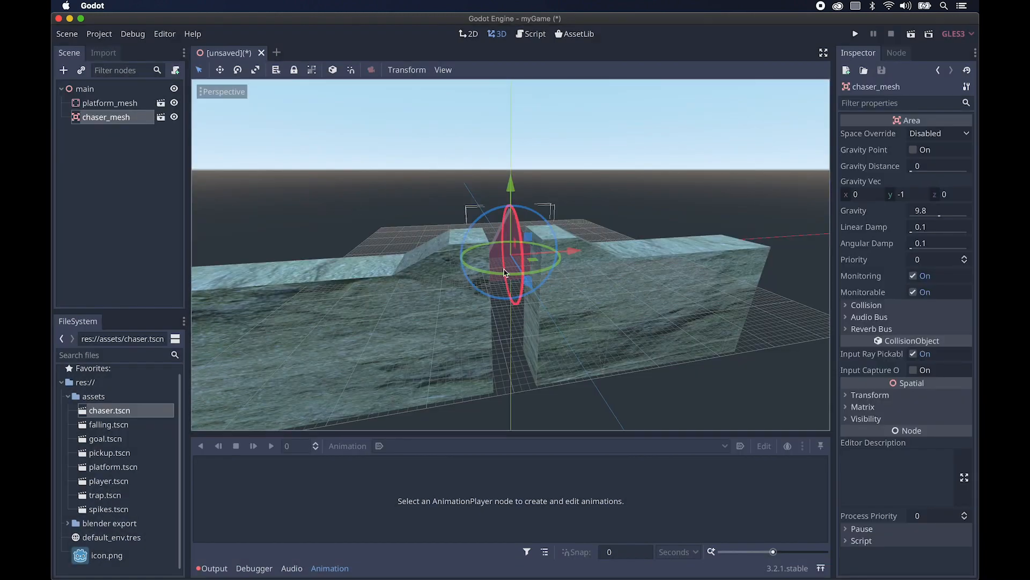
pyautogui.scroll(-4, 504, 273)
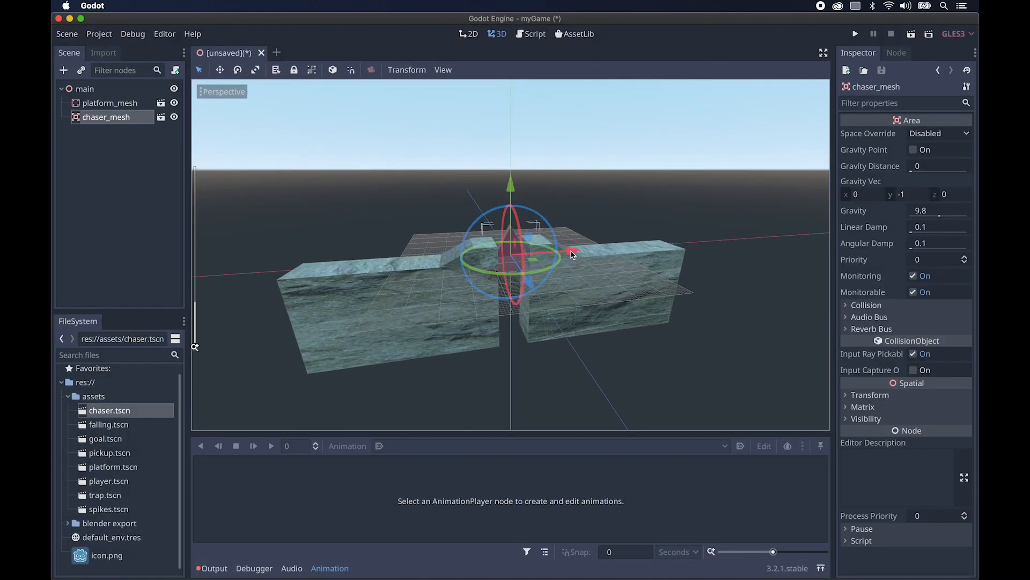
pyautogui.moveTo(573, 255); pyautogui.dragTo(343, 261)
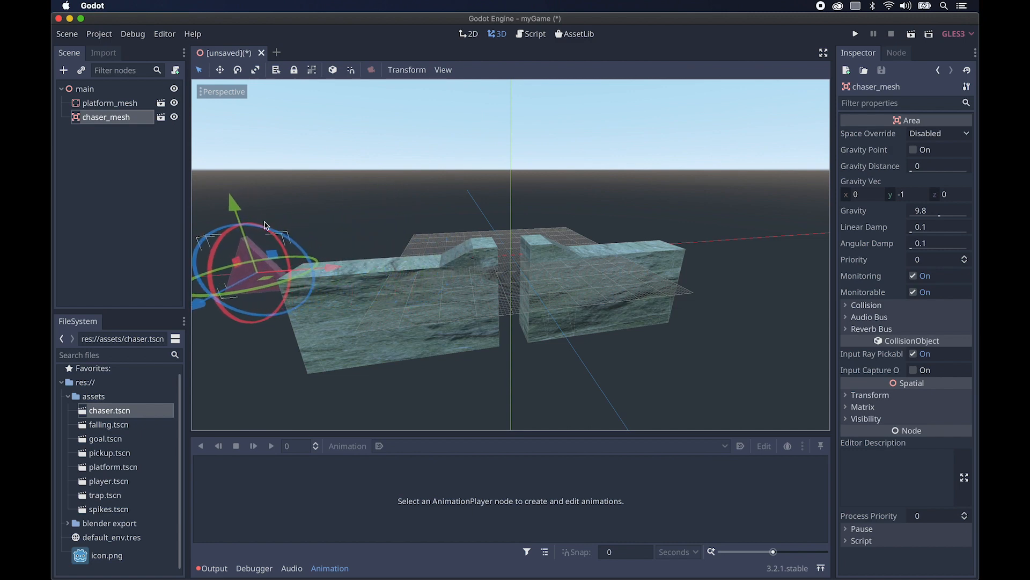
pyautogui.moveTo(234, 204); pyautogui.dragTo(228, 185)
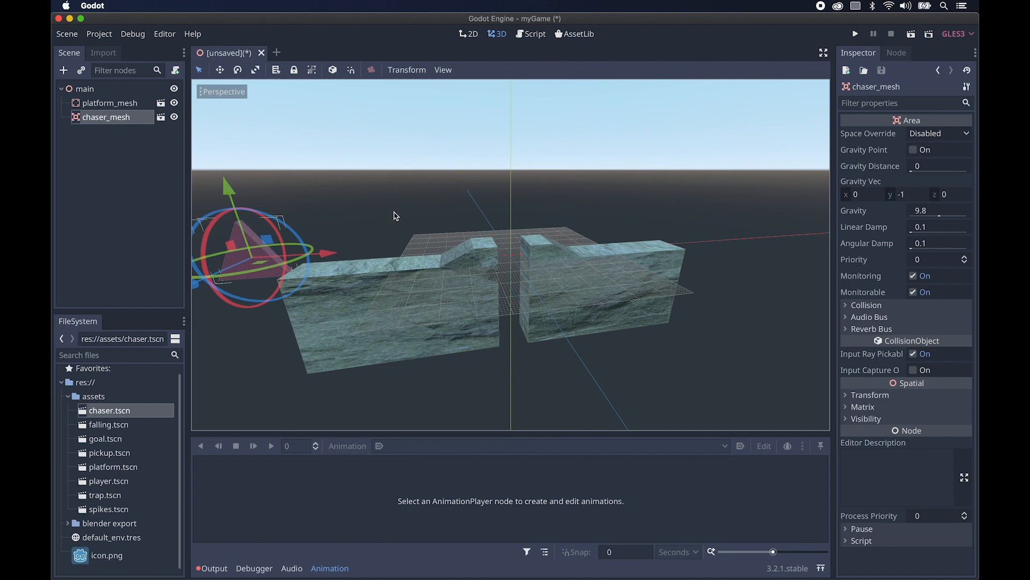
# Instance assets/falling.tscn under main and place it in the air above the left platform block
pyautogui.click(85, 88)
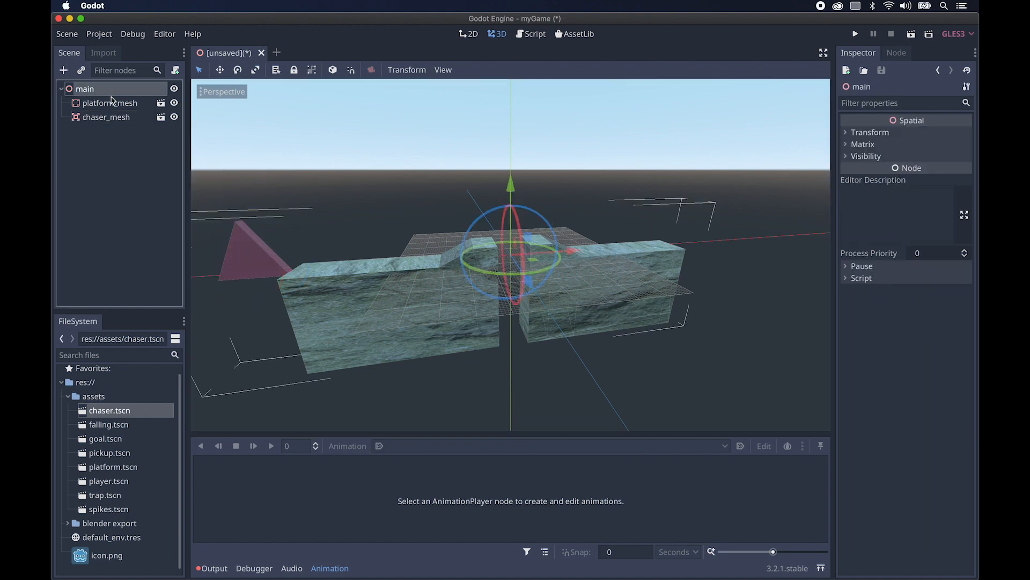
pyautogui.click(81, 70)
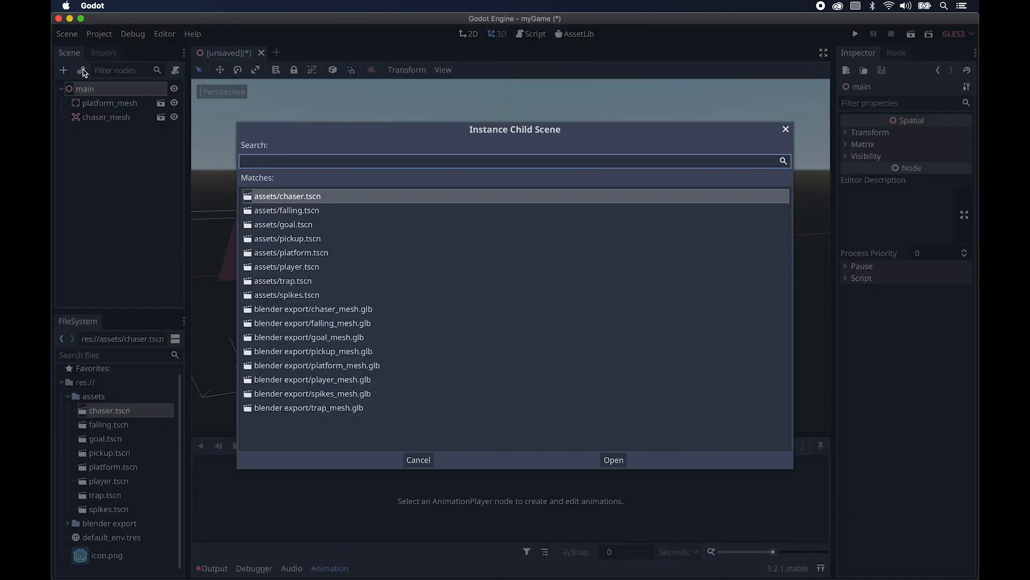
pyautogui.doubleClick(295, 211)
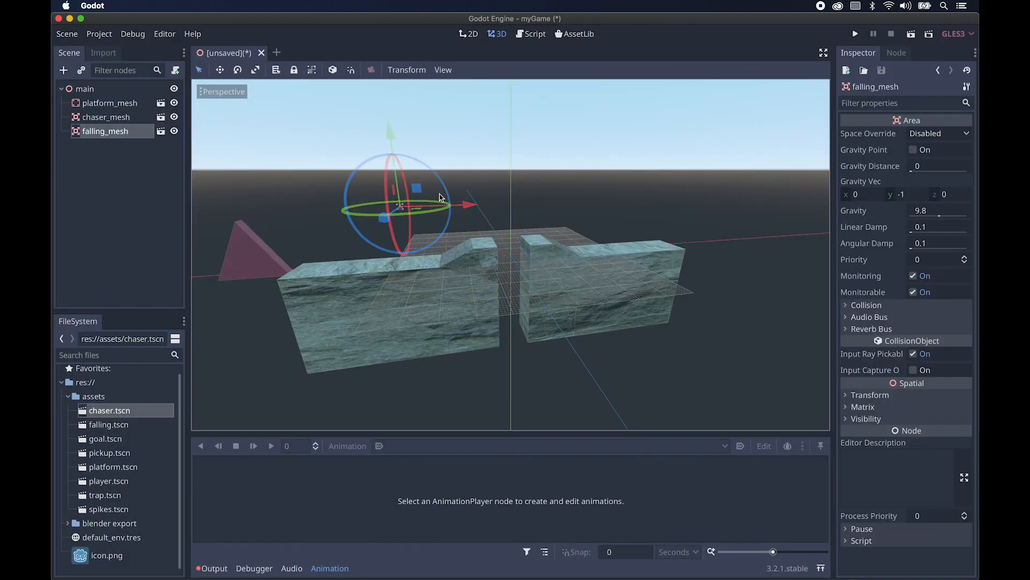
# Instance assets/goal.tscn under falling_mesh and position it on top of the right platform block's outer end
pyautogui.click(81, 70)
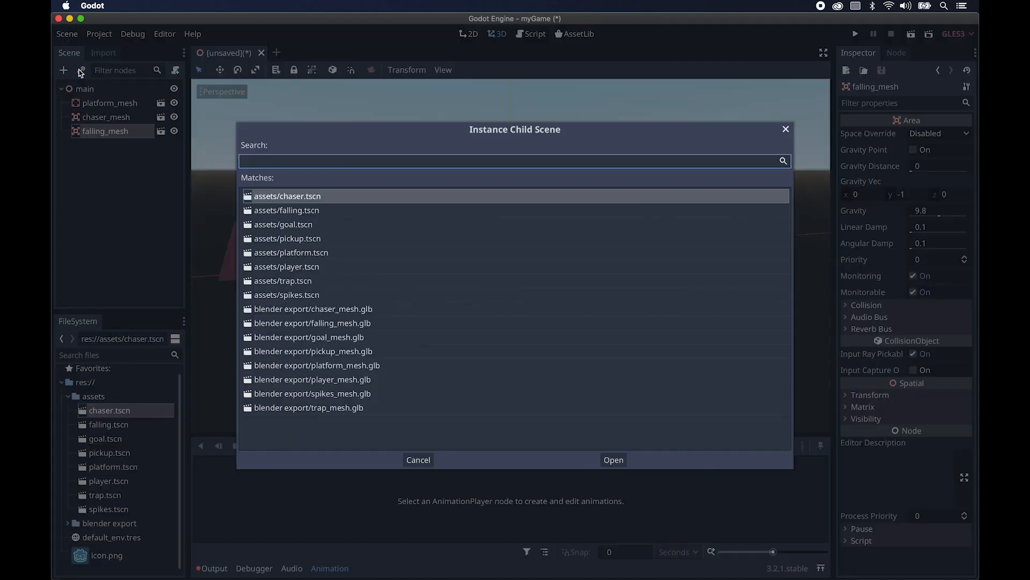
pyautogui.doubleClick(284, 225)
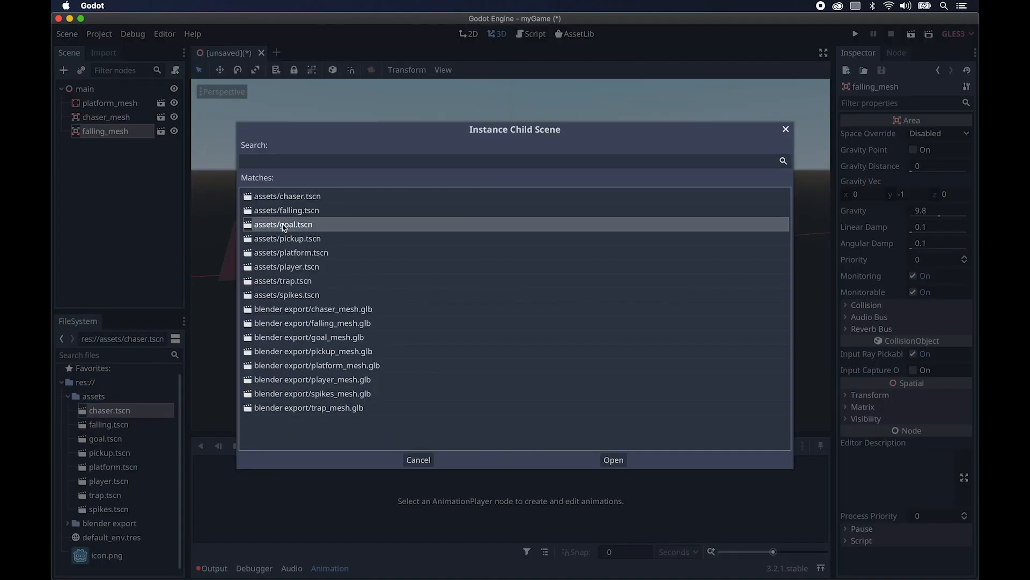
pyautogui.moveTo(669, 134); pyautogui.dragTo(670, 163)
pyautogui.moveTo(704, 235); pyautogui.dragTo(719, 236)
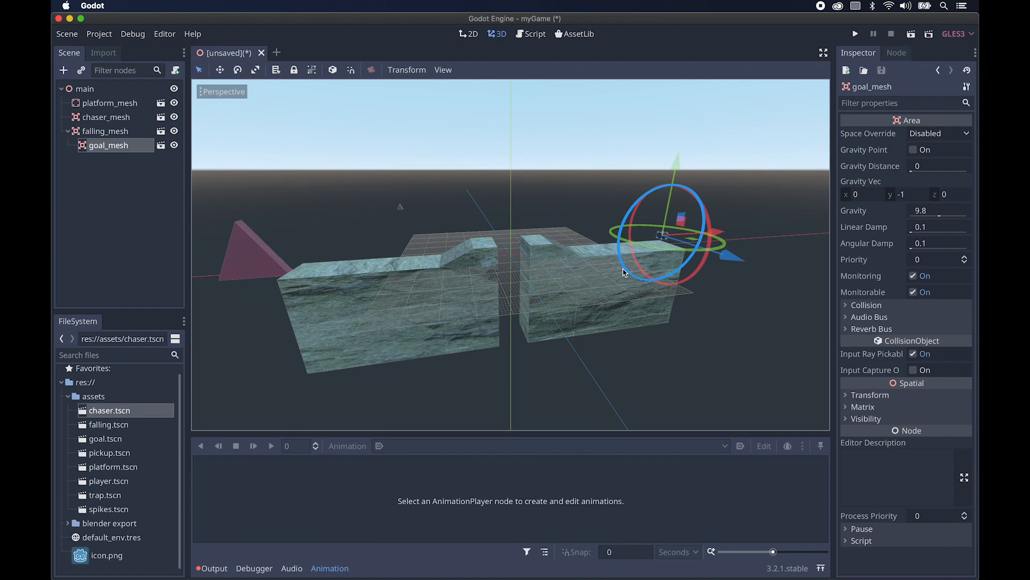
pyautogui.hscroll(-10, 623, 273)
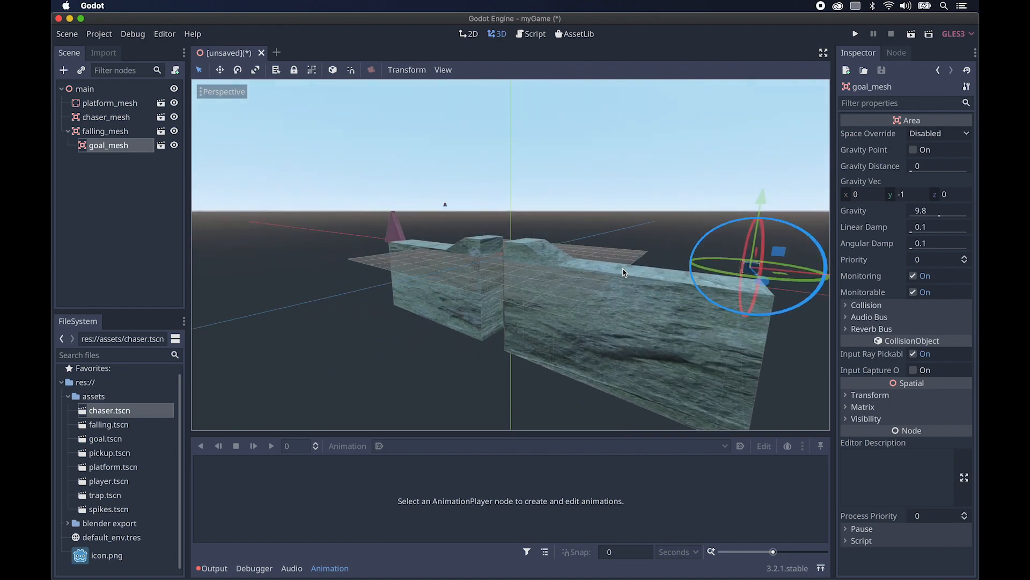
pyautogui.hscroll(-10, 624, 273)
pyautogui.moveTo(567, 325); pyautogui.dragTo(513, 336)
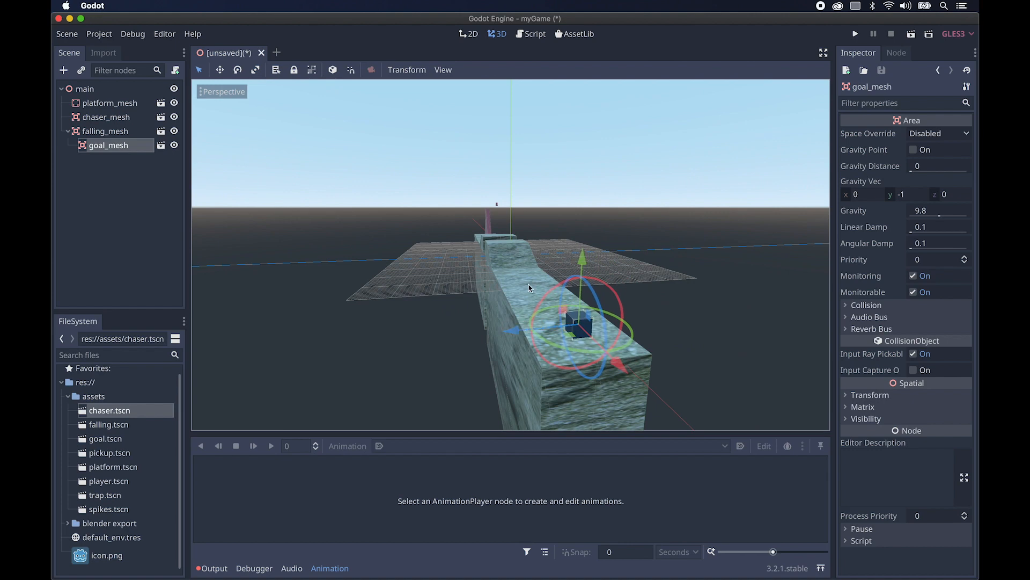
# Instance assets/pickup.tscn as a child of goal_mesh
pyautogui.hscroll(-10, 531, 288)
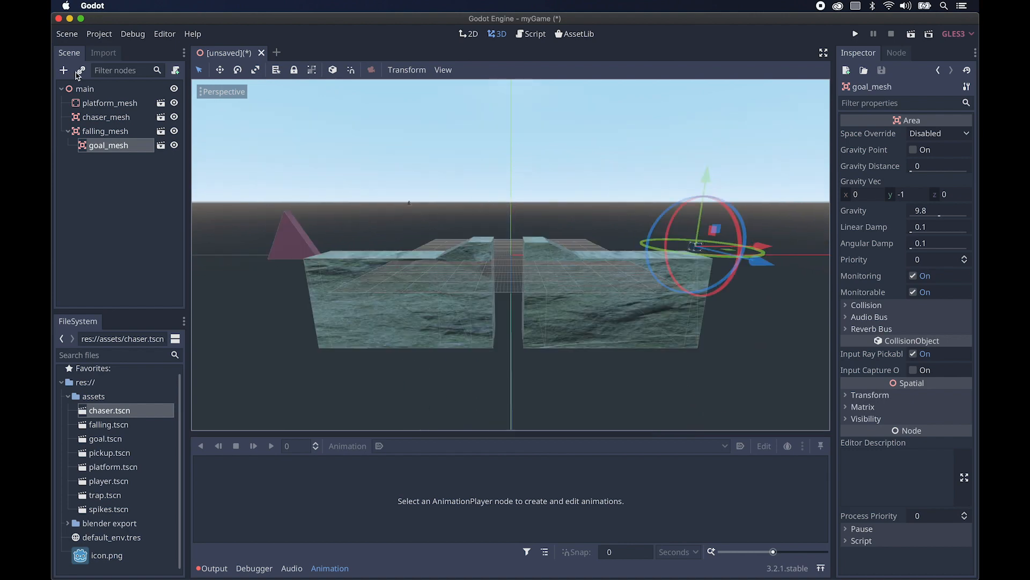
pyautogui.click(81, 71)
pyautogui.doubleClick(289, 242)
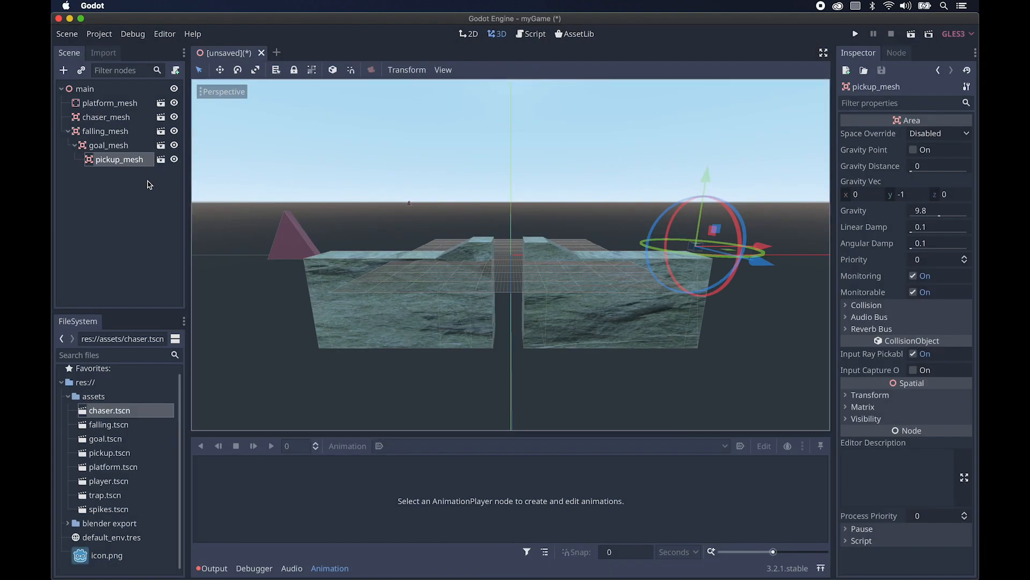
# Reparent goal_mesh and pickup_mesh directly under main, and move the pickup above the left platform block's raised inner edge
pyautogui.click(110, 150)
pyautogui.moveTo(110, 150); pyautogui.dragTo(97, 90)
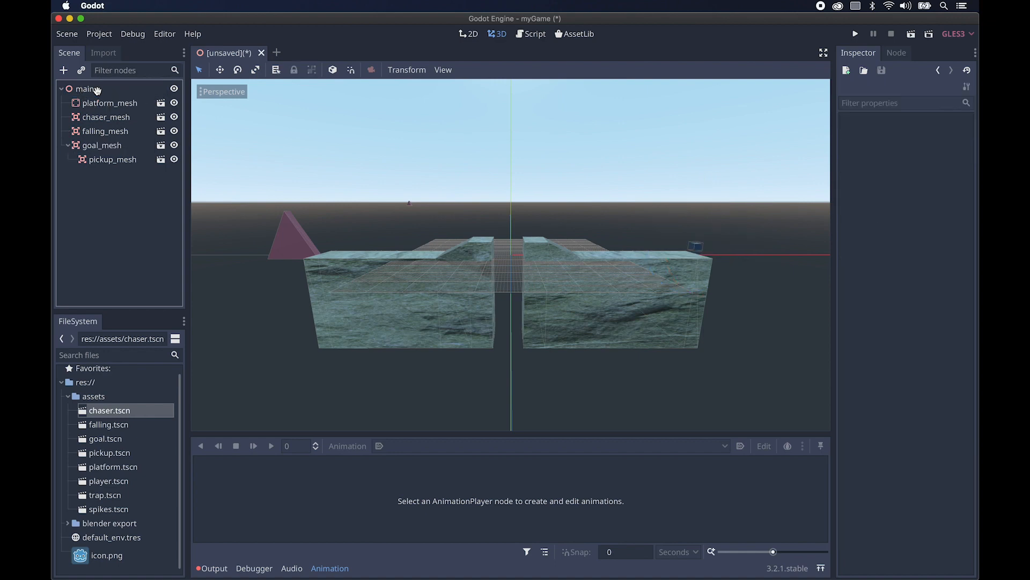
pyautogui.click(104, 160)
pyautogui.moveTo(104, 160); pyautogui.dragTo(92, 89)
pyautogui.click(104, 159)
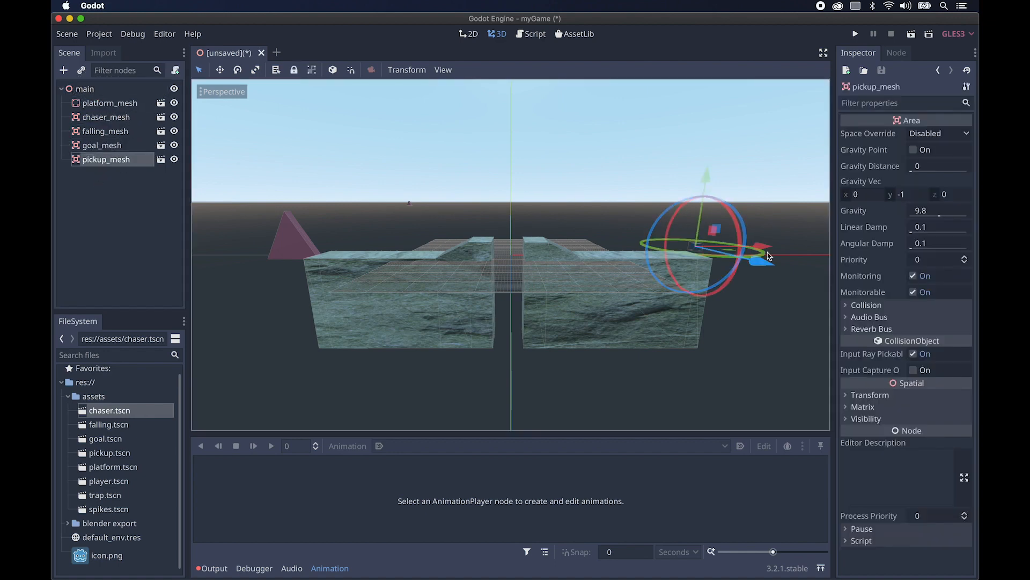
pyautogui.moveTo(766, 248); pyautogui.dragTo(524, 235)
# Instance assets/player.tscn under main and move it onto the left platform block's outer end, next to the chaser
pyautogui.click(84, 88)
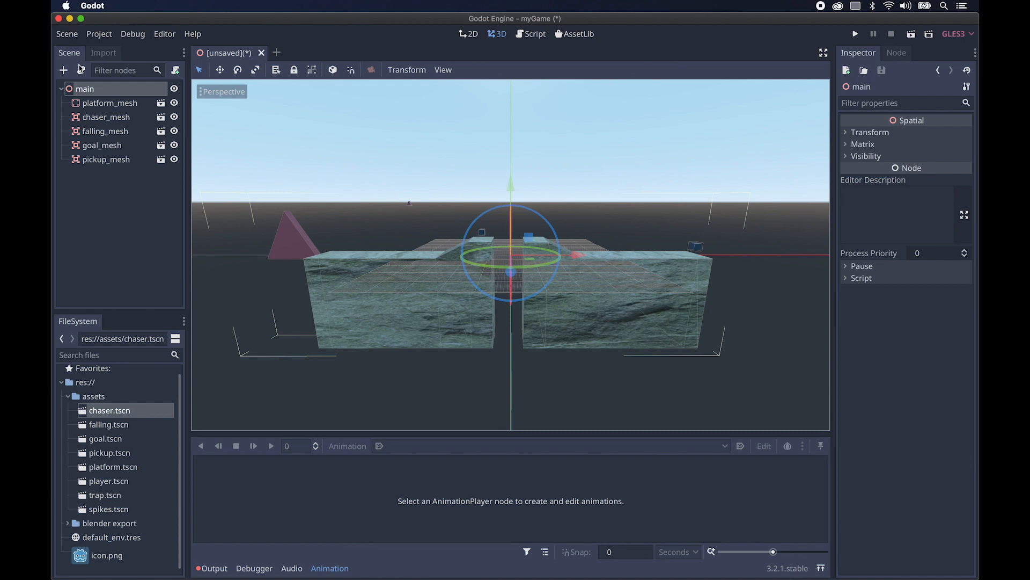
pyautogui.click(82, 71)
pyautogui.click(293, 256)
pyautogui.doubleClick(300, 271)
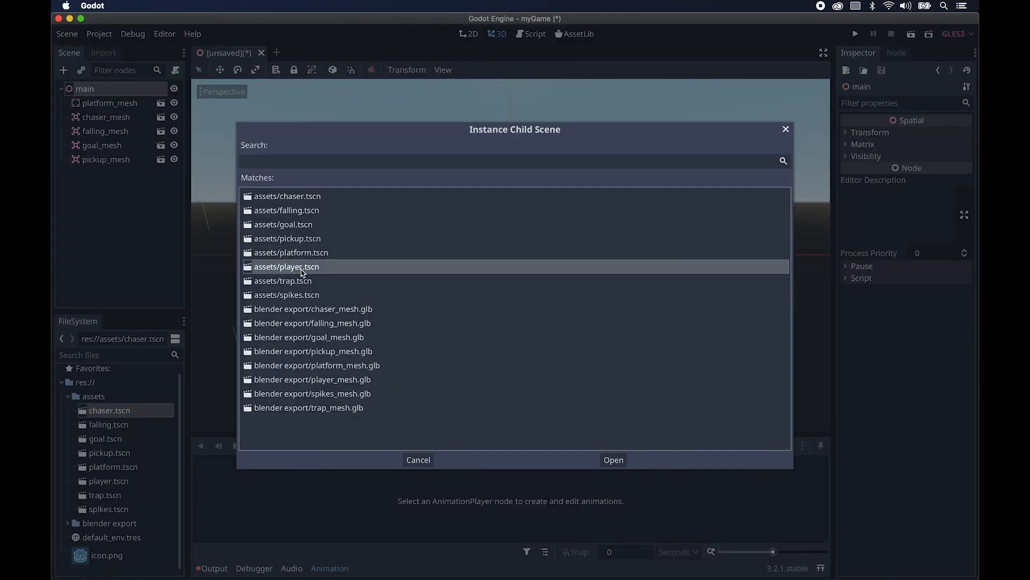
pyautogui.moveTo(575, 255); pyautogui.dragTo(379, 240)
pyautogui.scroll(-7, 379, 240)
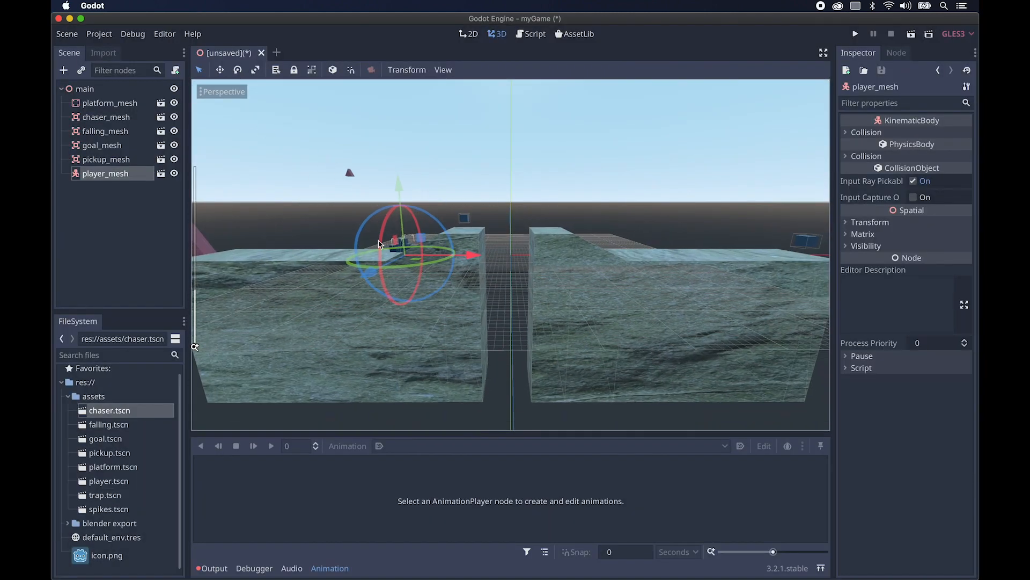
pyautogui.moveTo(472, 262); pyautogui.dragTo(285, 239)
# Instance assets/trap.tscn under main and move it onto the flat part of the left platform block, between player and ramp
pyautogui.click(85, 88)
pyautogui.click(82, 70)
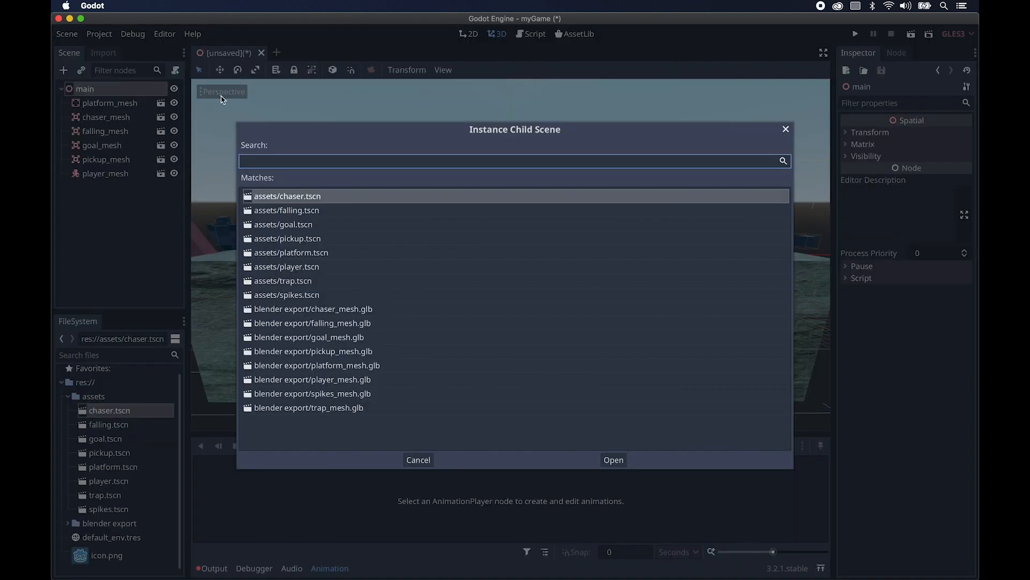
pyautogui.doubleClick(293, 282)
pyautogui.moveTo(578, 255); pyautogui.dragTo(383, 257)
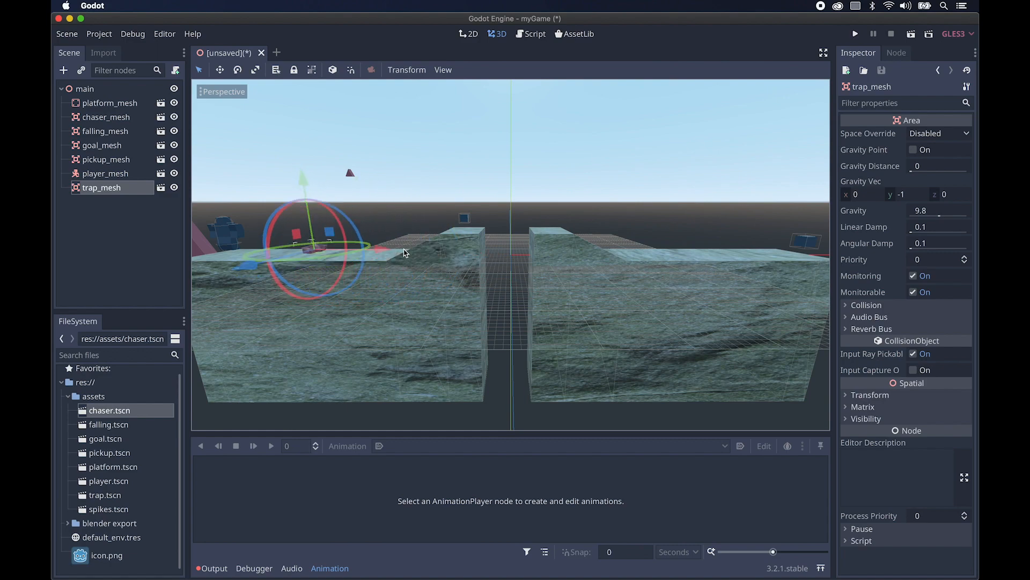
pyautogui.hscroll(5, 405, 253)
pyautogui.hscroll(-3, 405, 252)
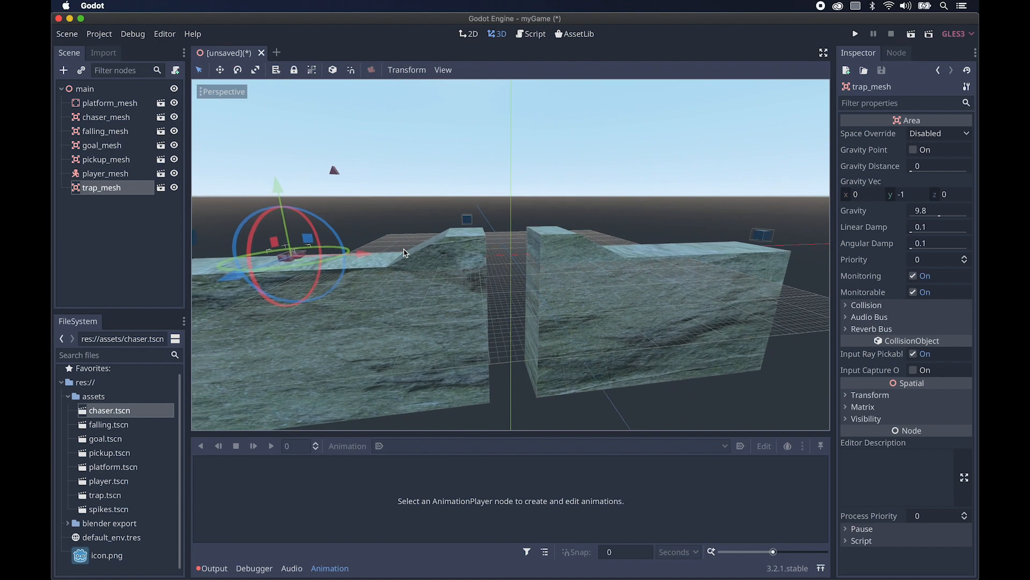
pyautogui.hscroll(-2, 405, 253)
# Instance assets/spikes.tscn under main and place it on the left platform block between trap and ramp, raised onto the surface
pyautogui.click(85, 89)
pyautogui.click(82, 70)
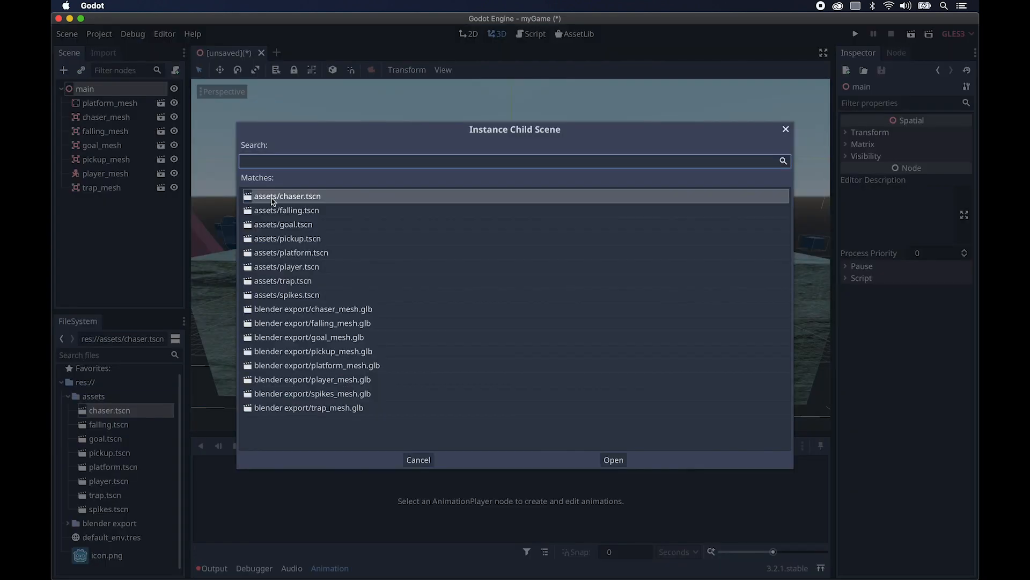
pyautogui.doubleClick(290, 294)
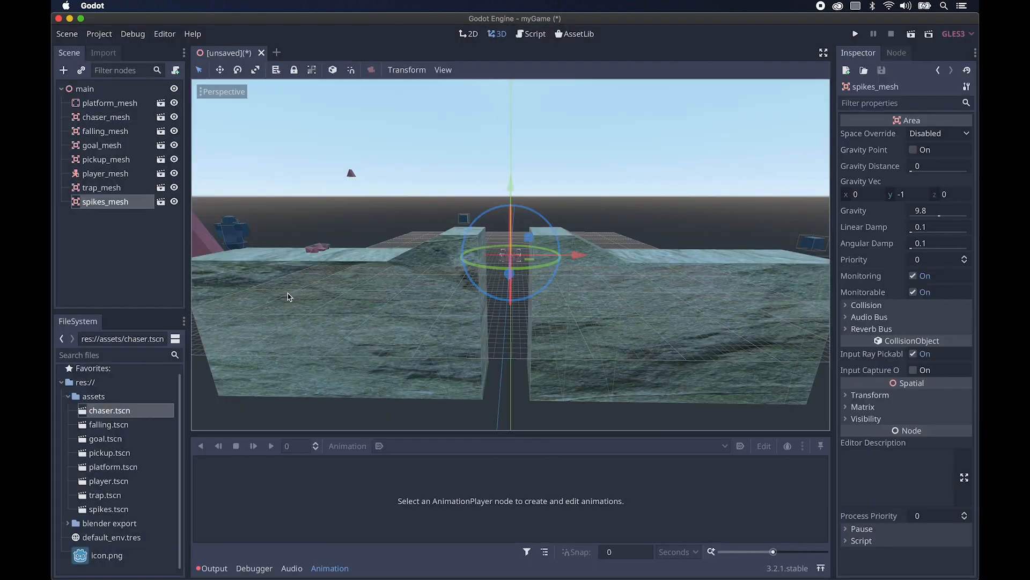
pyautogui.moveTo(579, 254); pyautogui.dragTo(442, 252)
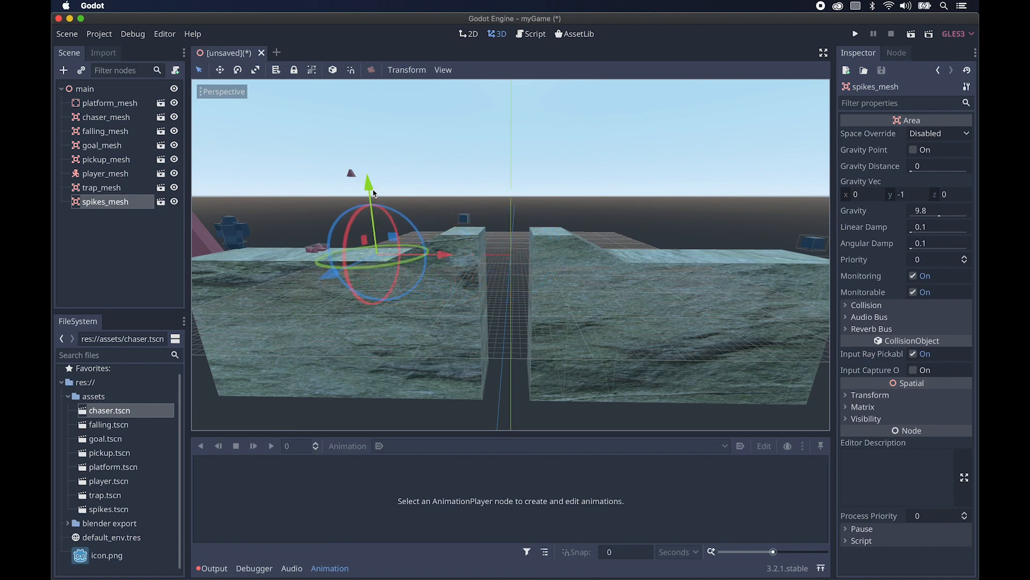
pyautogui.moveTo(374, 193); pyautogui.dragTo(373, 187)
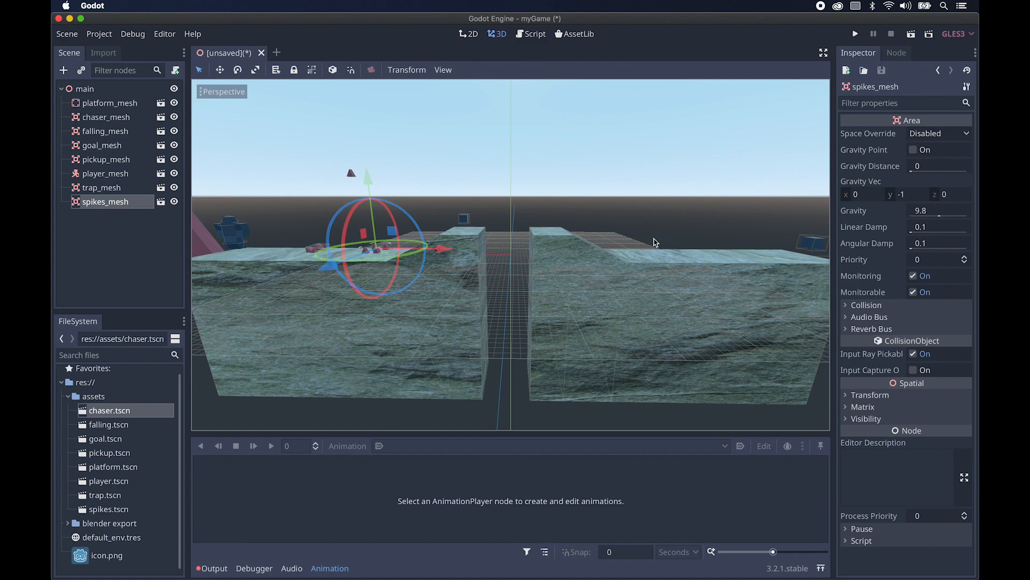
pyautogui.click(404, 218)
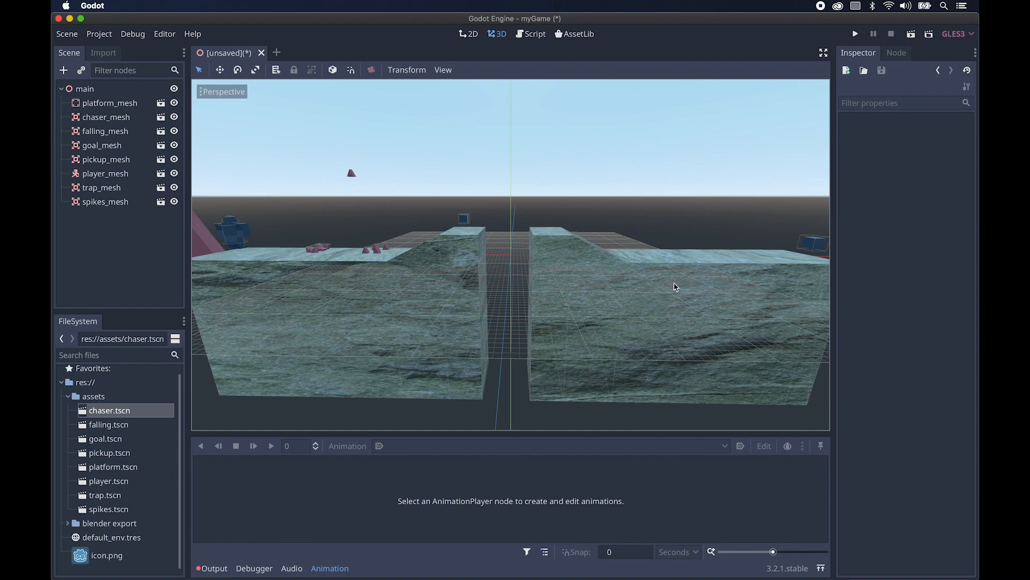
# Save the scene as main.tscn in res://assets
pyautogui.scroll(-3, 616, 259)
pyautogui.scroll(2, 615, 259)
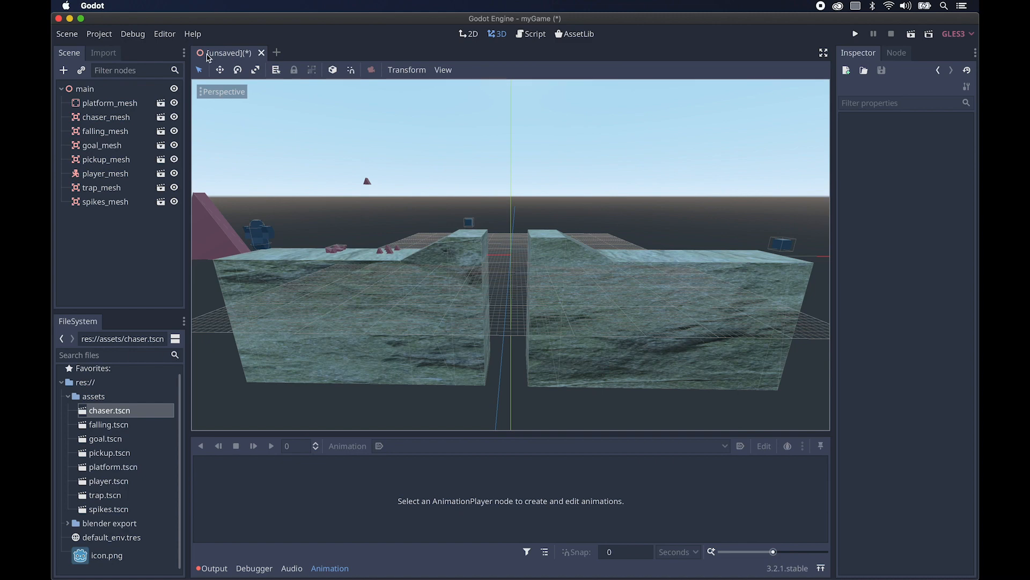
pyautogui.click(70, 34)
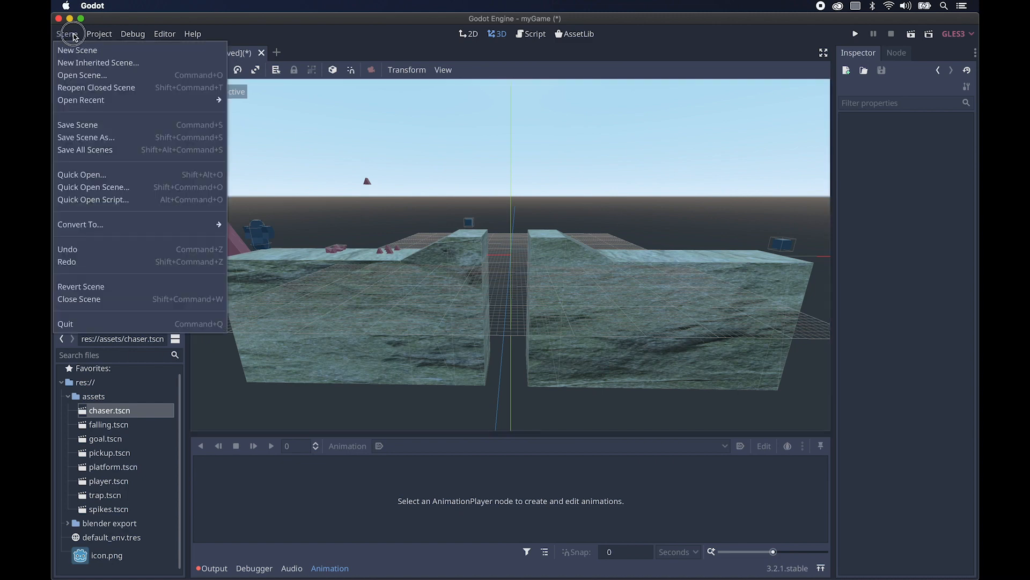
pyautogui.click(102, 138)
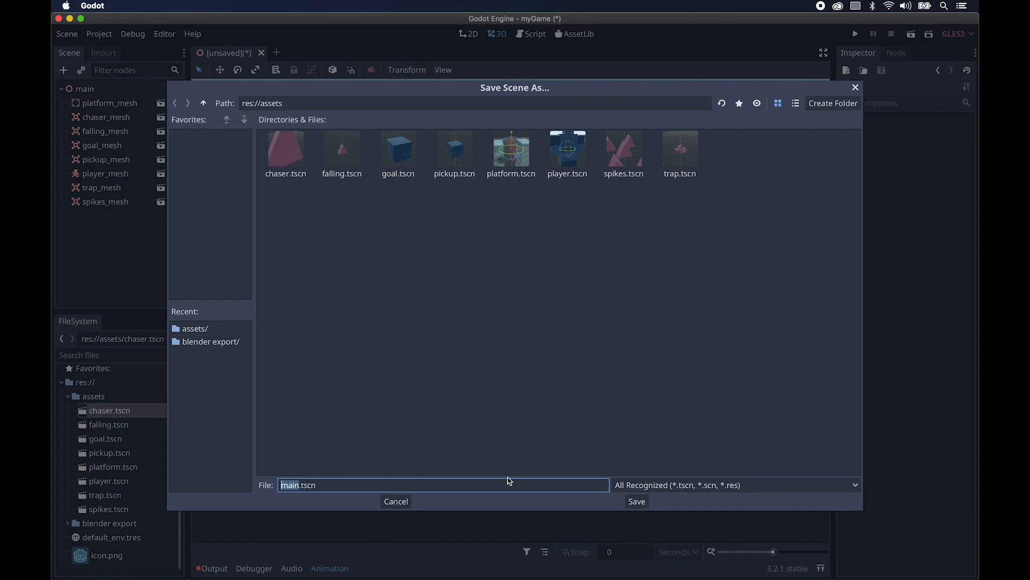
pyautogui.click(637, 501)
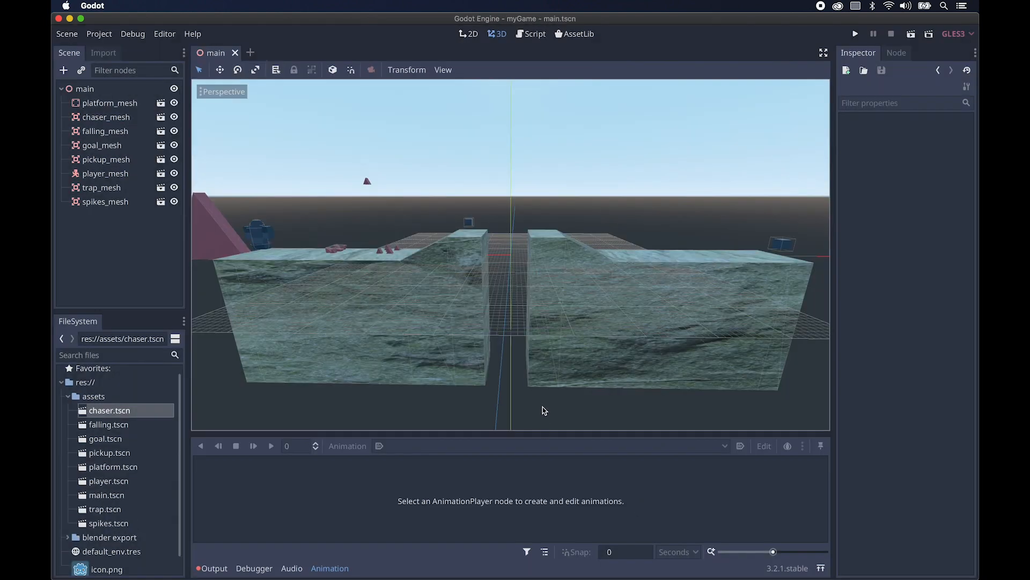